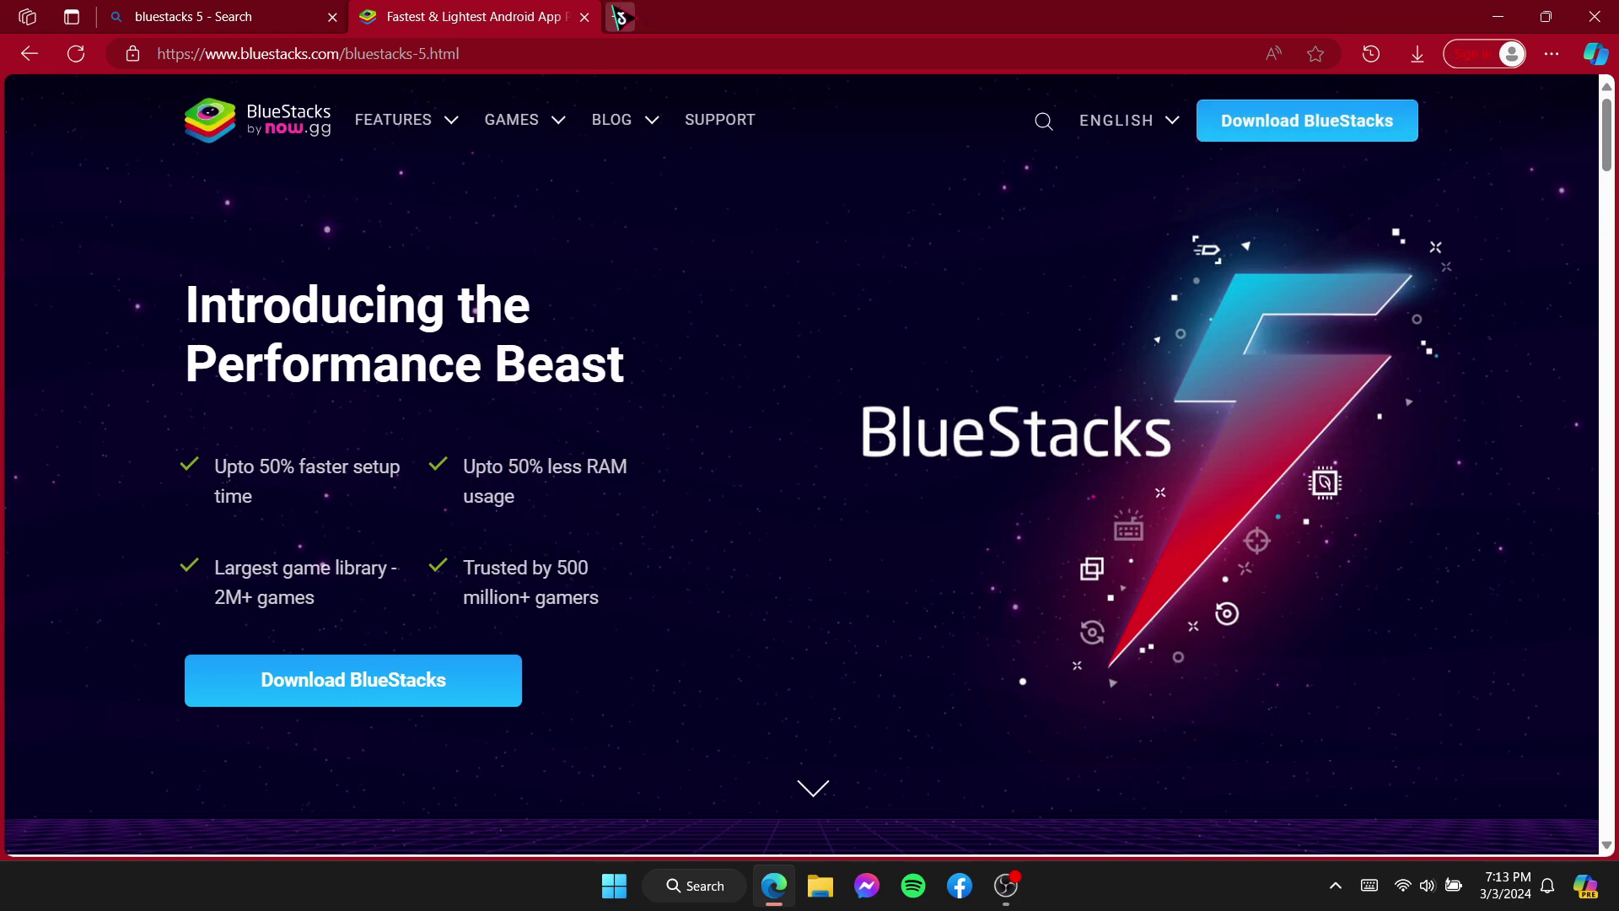
- Look up the BlueStacks 5 recommended system requirements and examine the minimum and recommended specs in the BlueStacks support article
{"action": "left_click", "coordinate": [618, 16]}
{"action": "type", "text": "bl"}
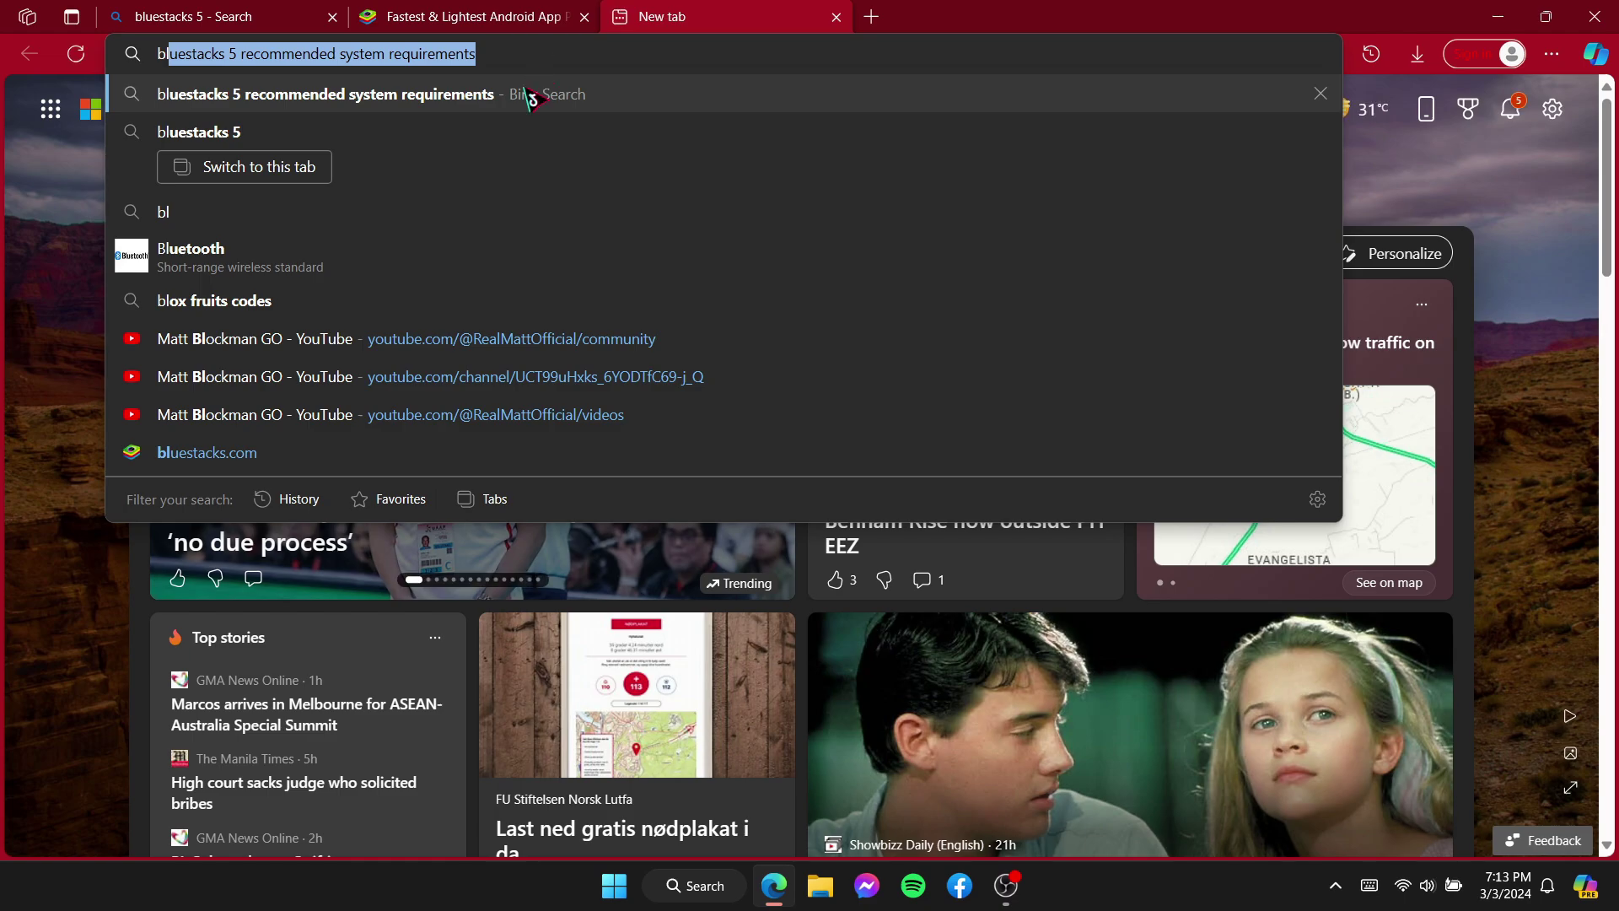
{"action": "left_click", "coordinate": [528, 94]}
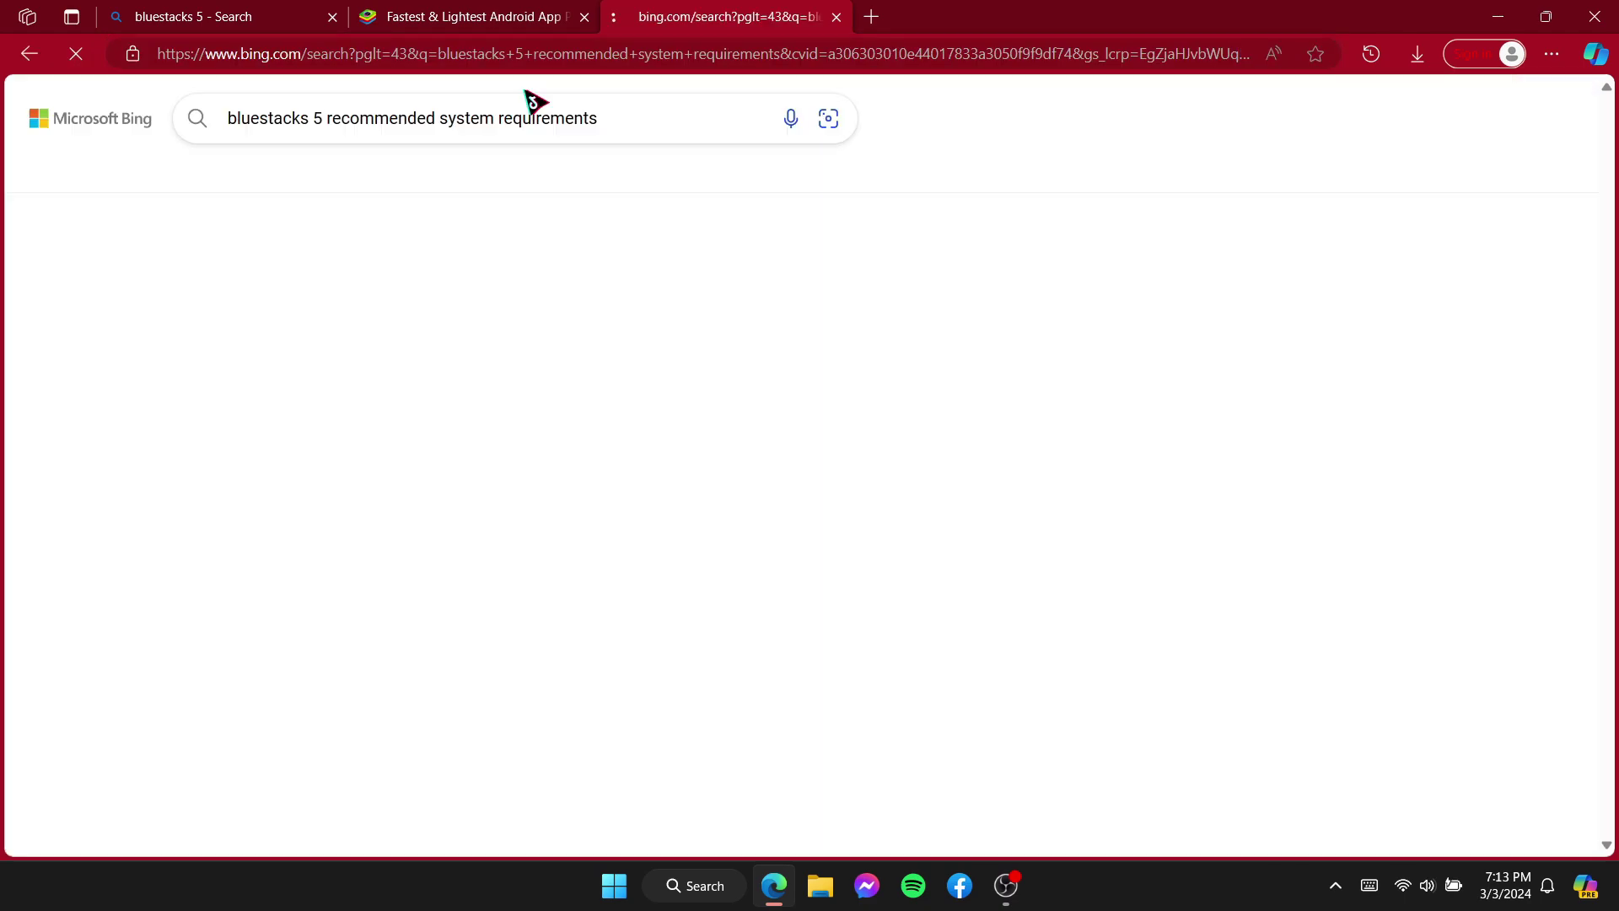
{"action": "left_click", "coordinate": [486, 307]}
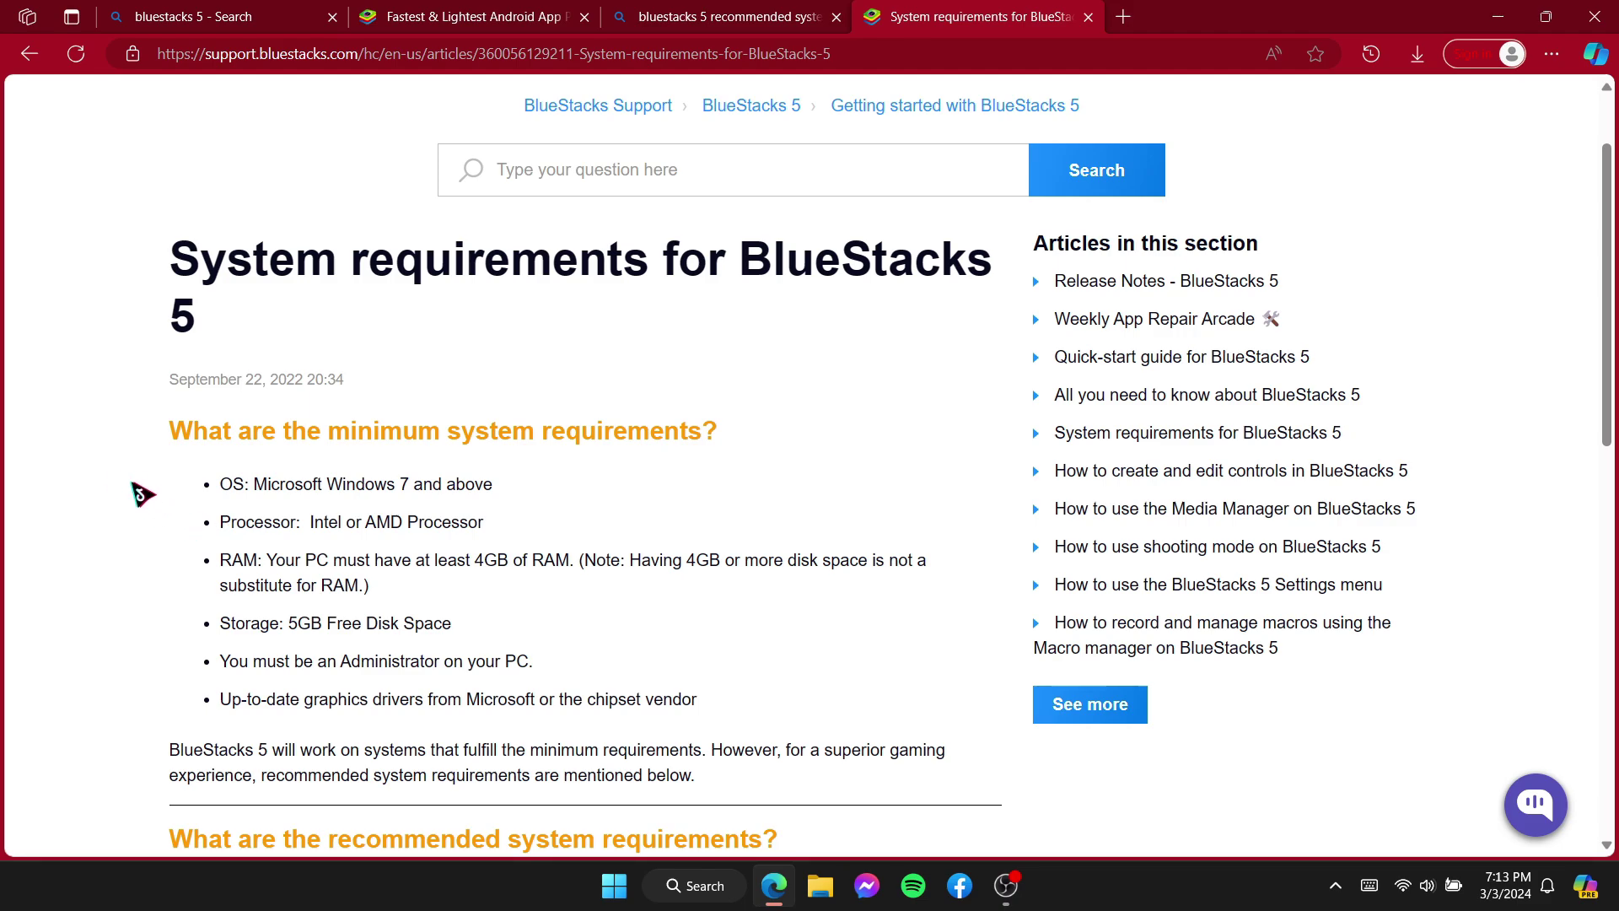
{"action": "left_click_drag", "start_coordinate": [137, 488], "coordinate": [200, 544]}
{"action": "right_click", "coordinate": [199, 544]}
{"action": "left_click", "coordinate": [882, 643]}
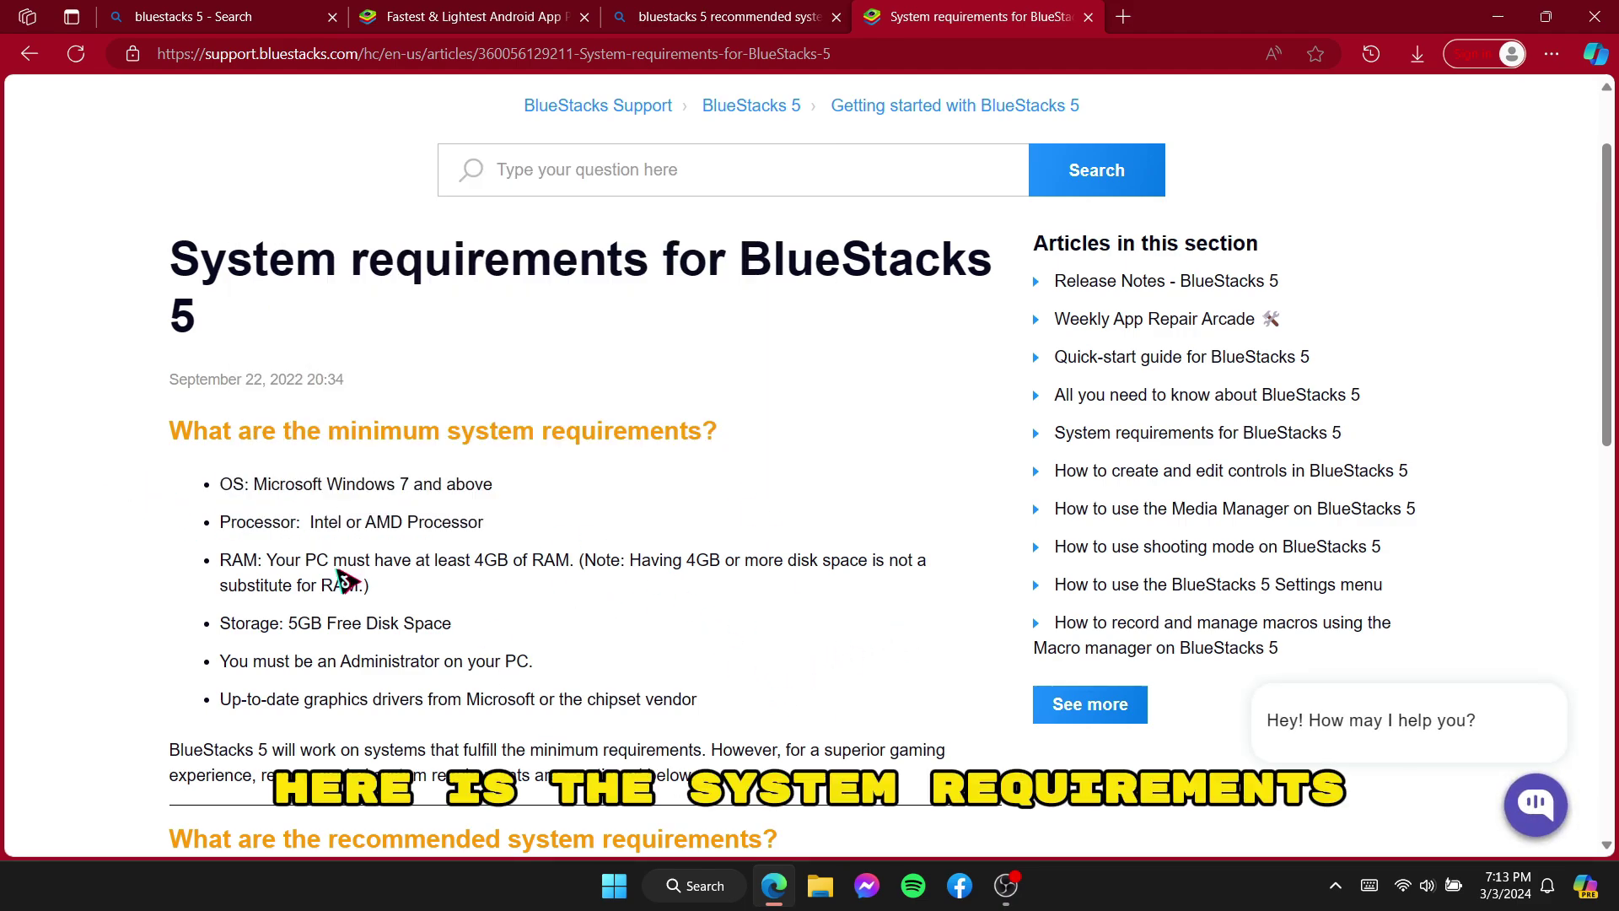
{"action": "scroll", "coordinate": [460, 556], "scroll_direction": "down", "scroll_amount": 7}
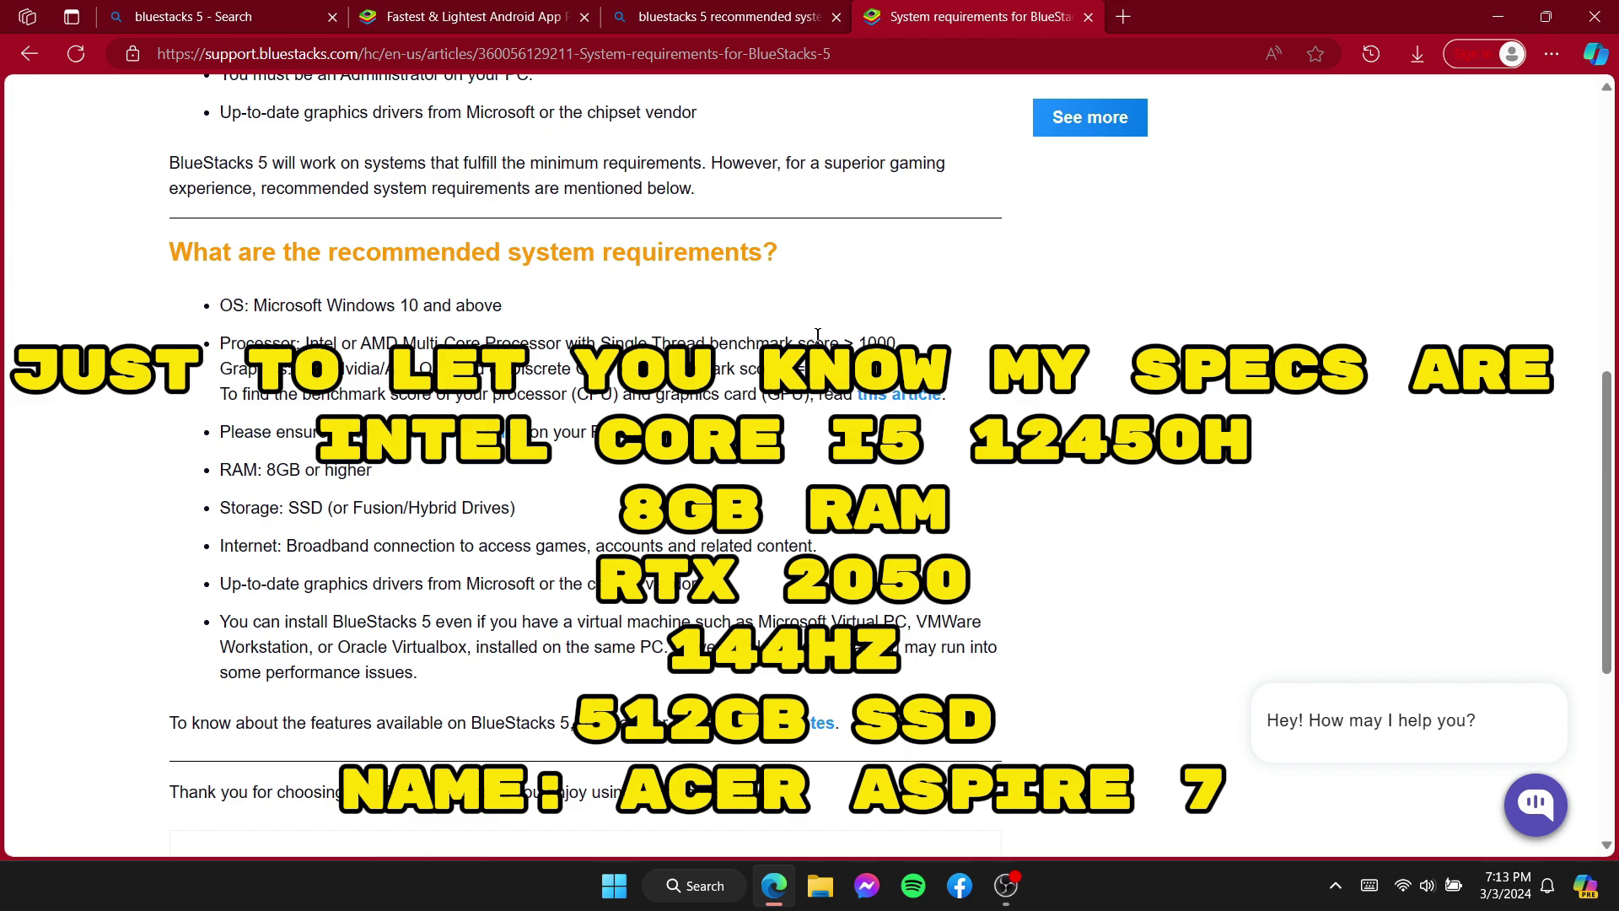
- Return to the BlueStacks 5 product page, download the BlueStacks installer and launch it
{"action": "left_click", "coordinate": [510, 17]}
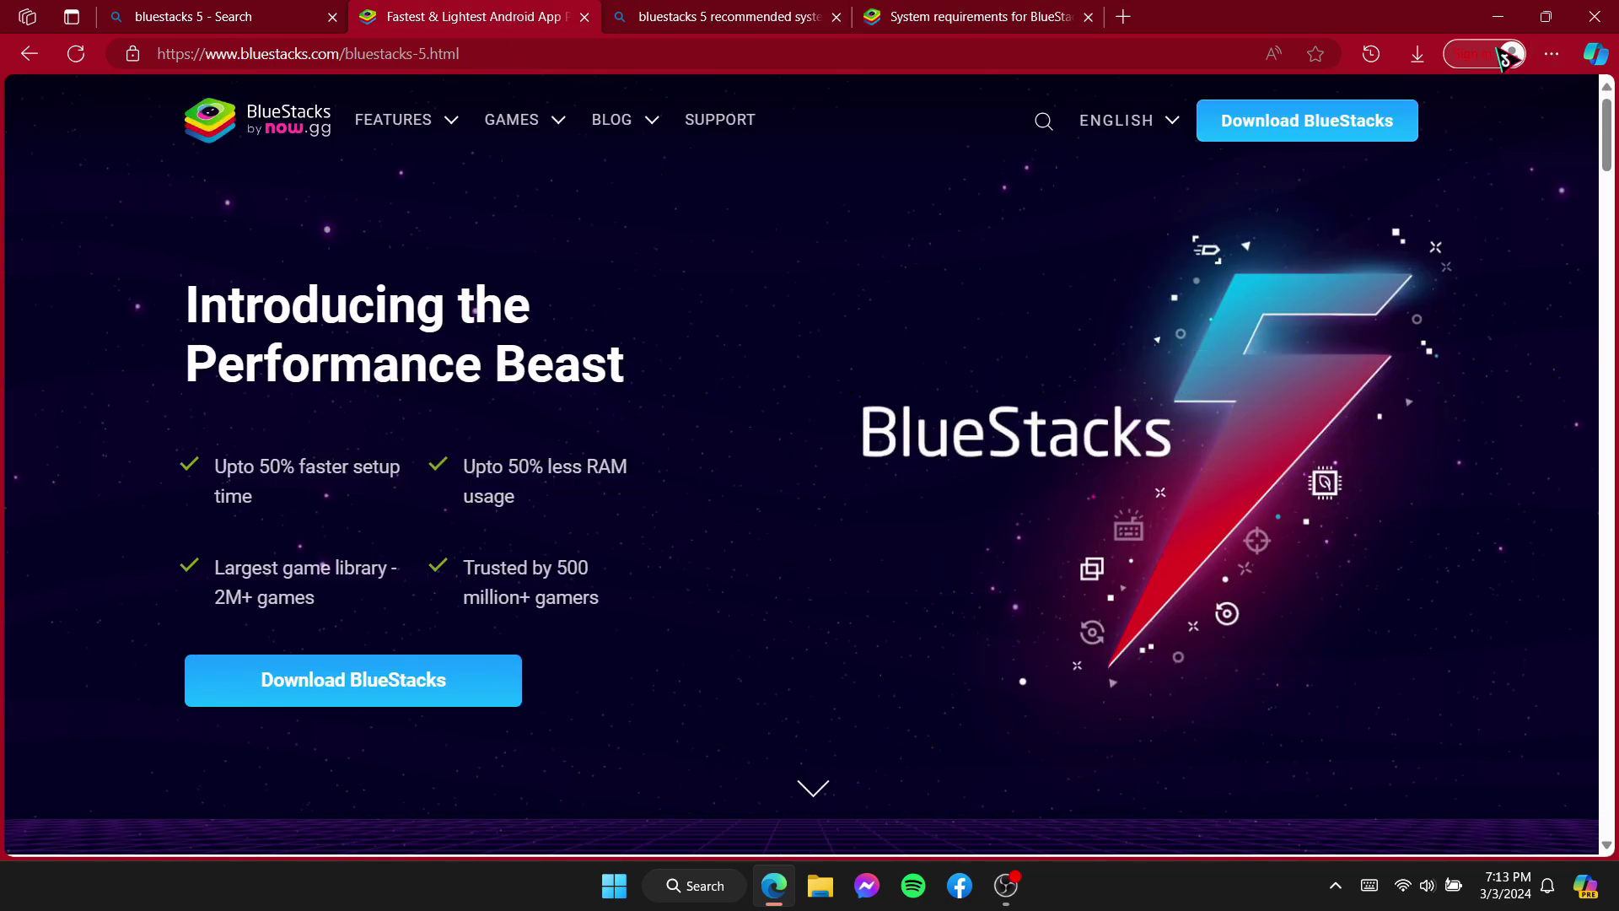
{"action": "left_click", "coordinate": [1419, 54]}
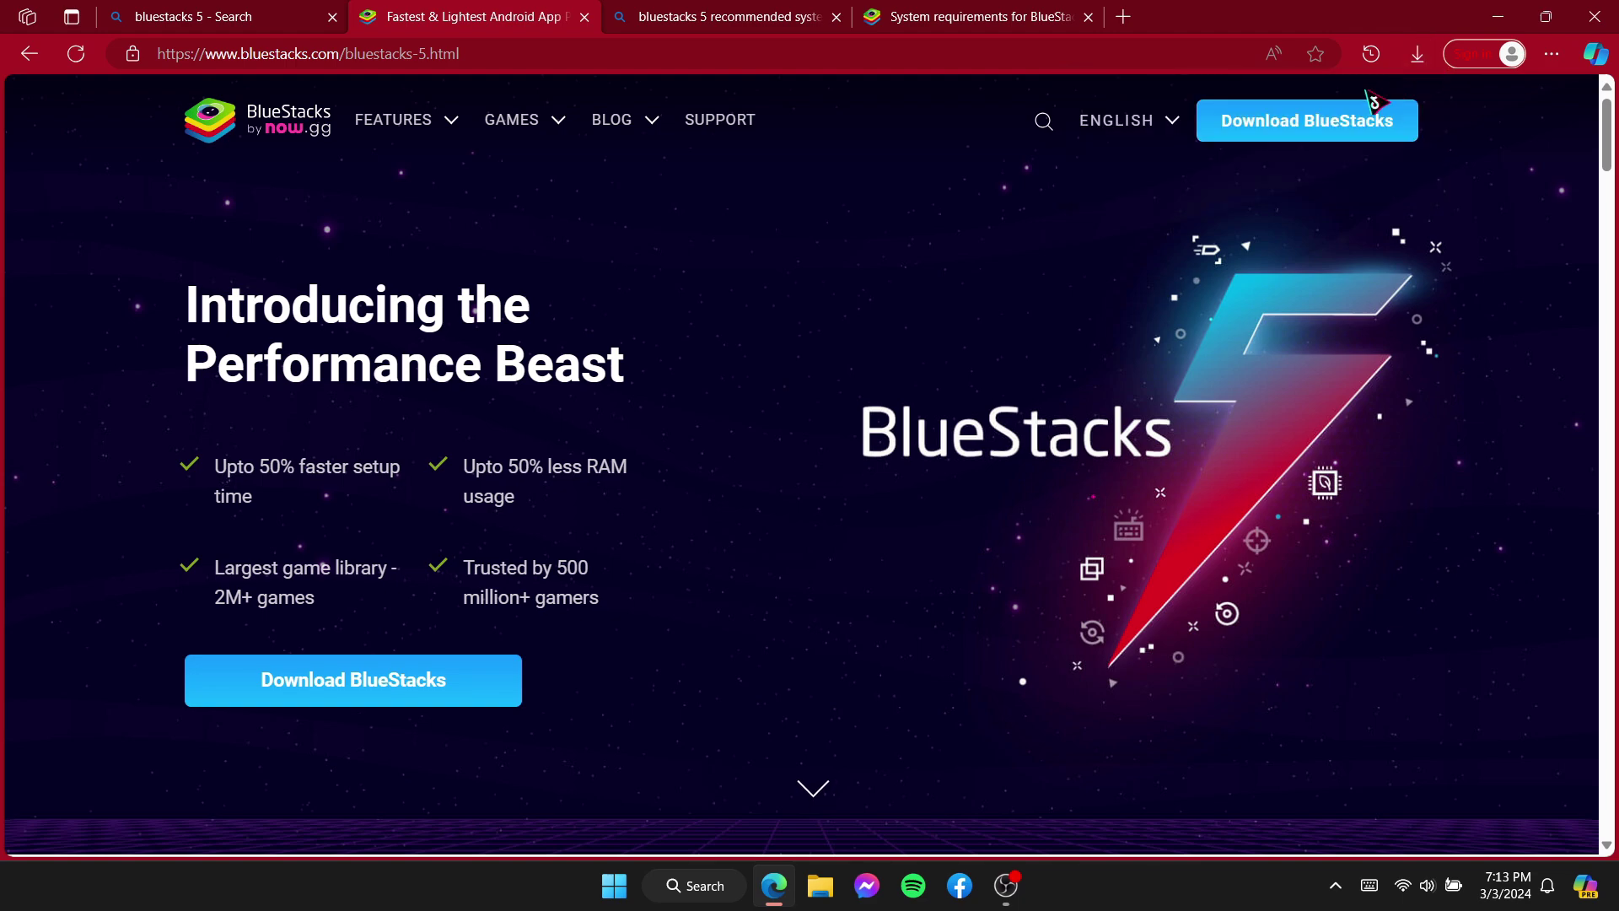
{"action": "left_click", "coordinate": [1366, 119]}
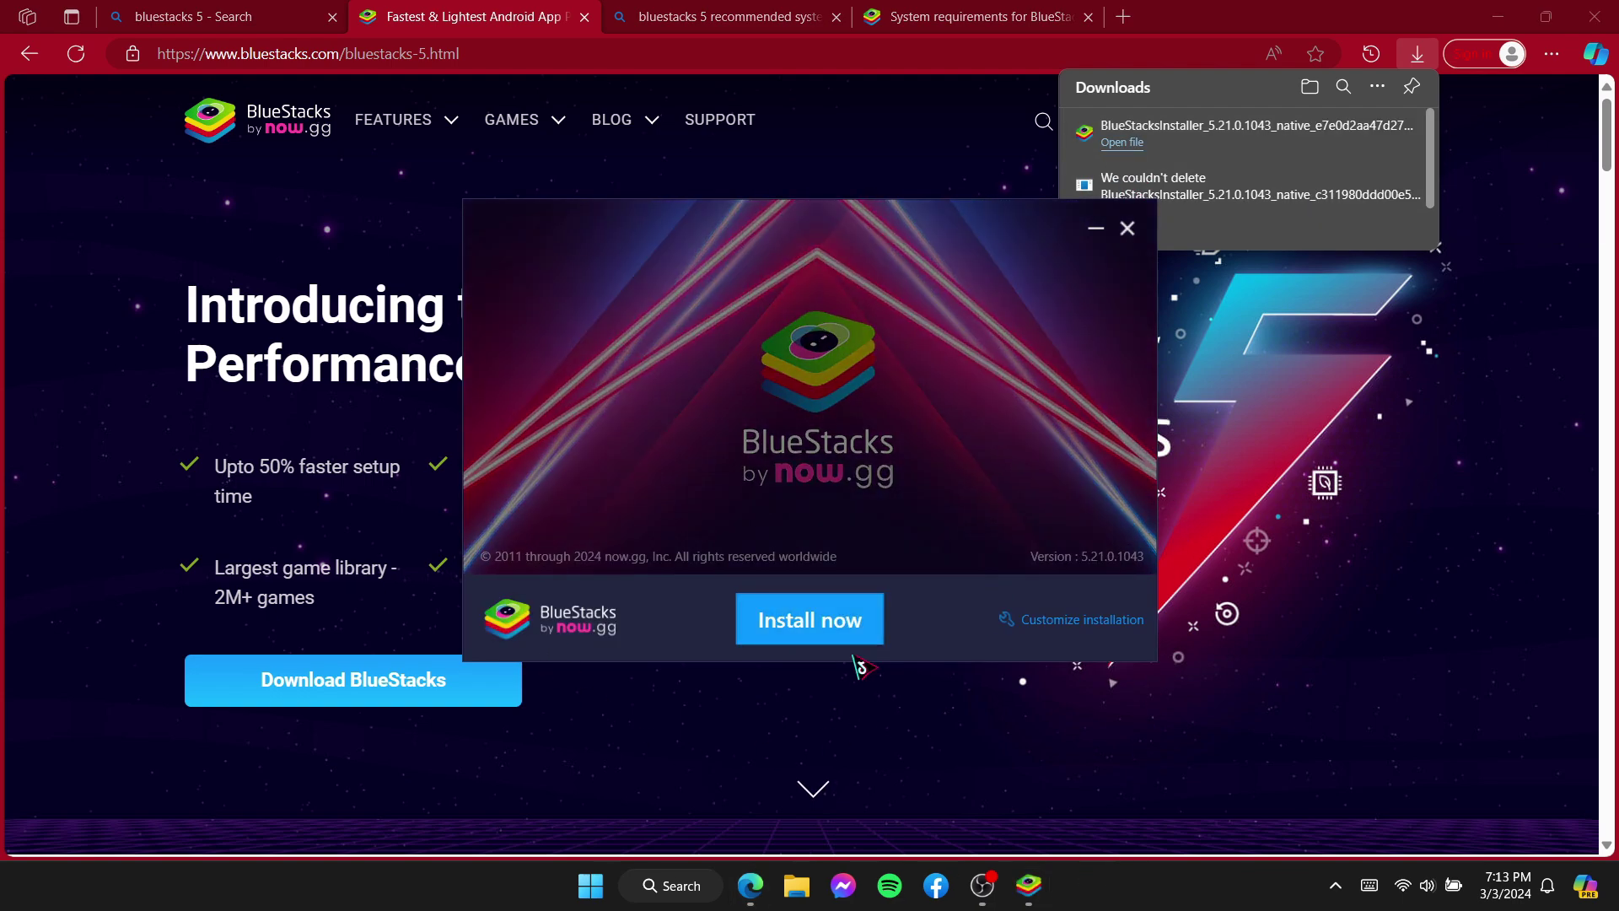
- Customize the installation to store the BlueStacks data on Local Disk (D:) and start installing
{"action": "left_click", "coordinate": [1082, 620]}
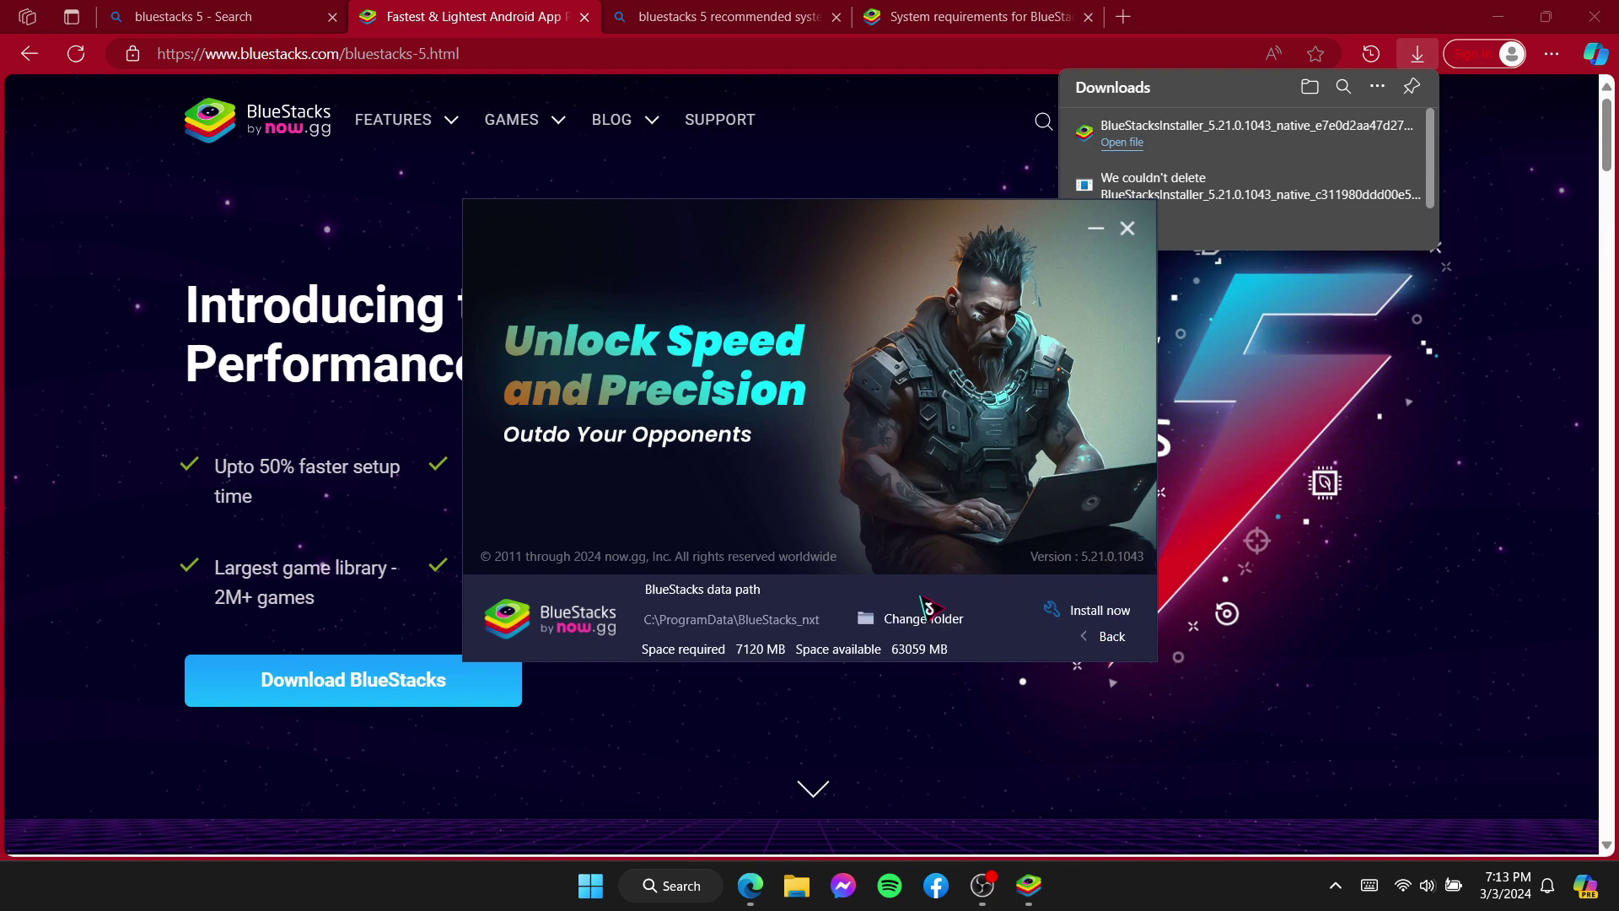
{"action": "left_click", "coordinate": [911, 621]}
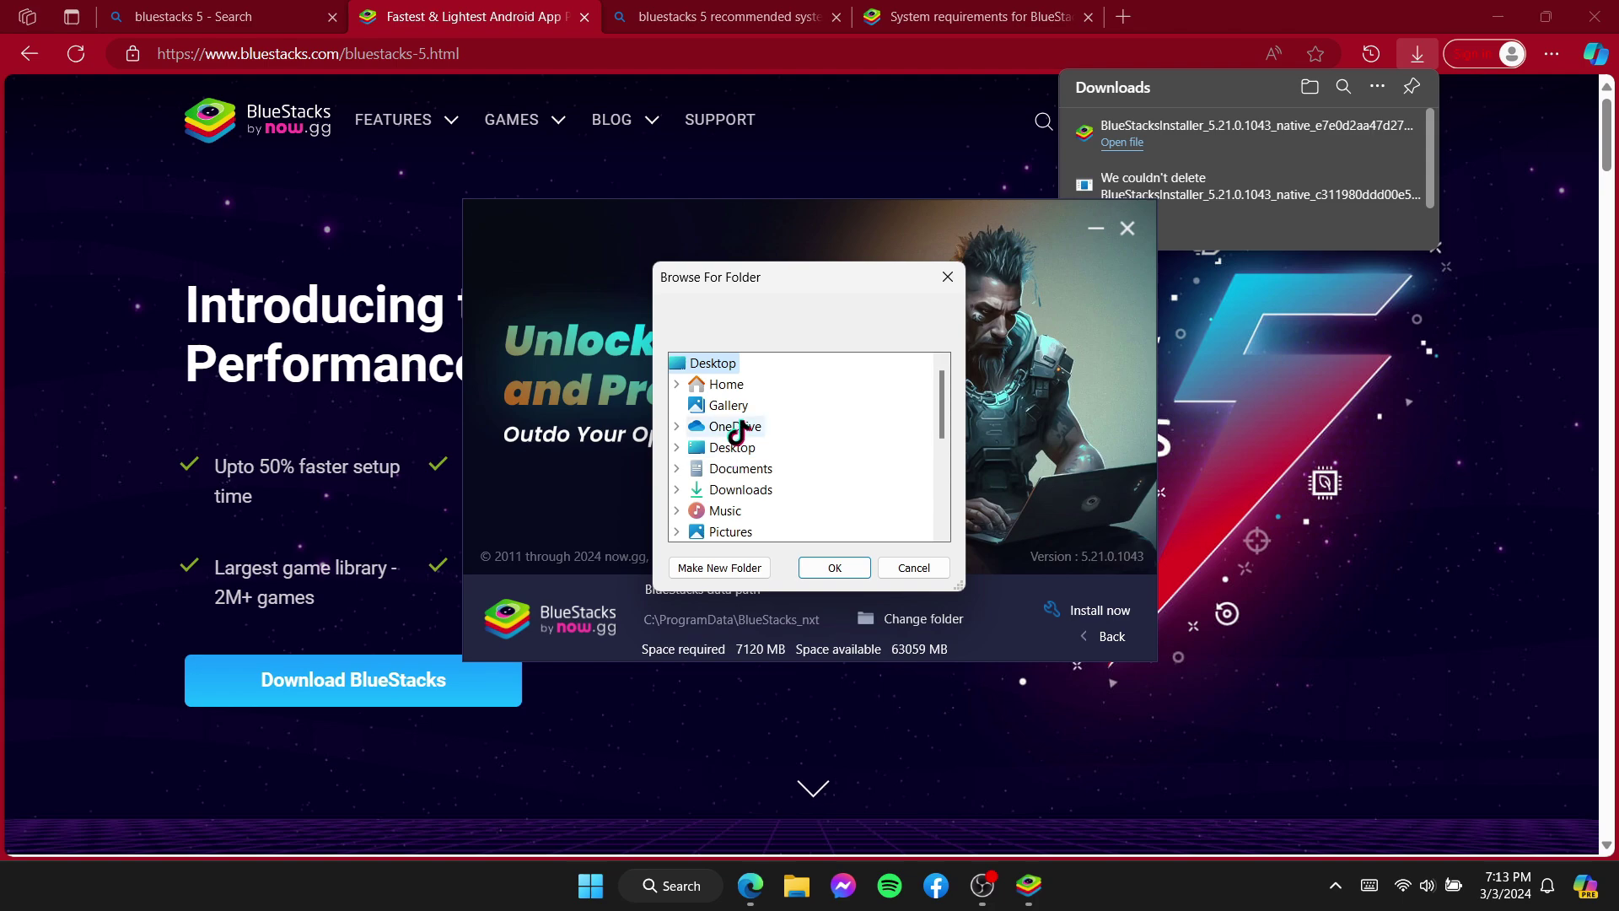
{"action": "scroll", "coordinate": [739, 427], "scroll_direction": "down", "scroll_amount": 1}
{"action": "scroll", "coordinate": [740, 447], "scroll_direction": "down", "scroll_amount": 2}
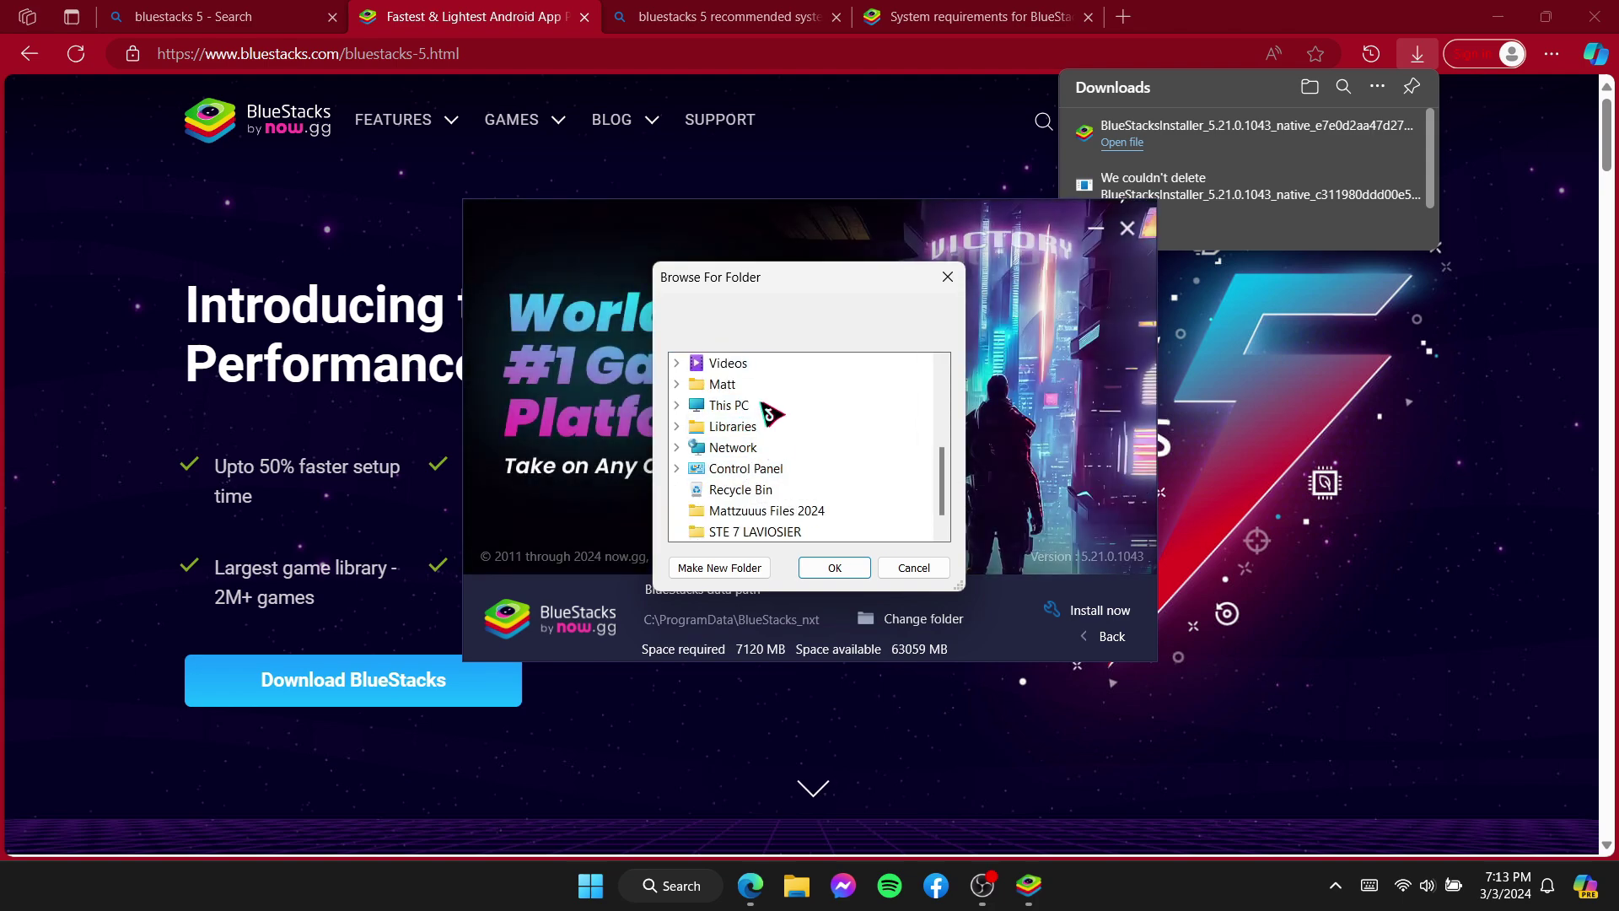
{"action": "scroll", "coordinate": [759, 403], "scroll_direction": "up", "scroll_amount": 1}
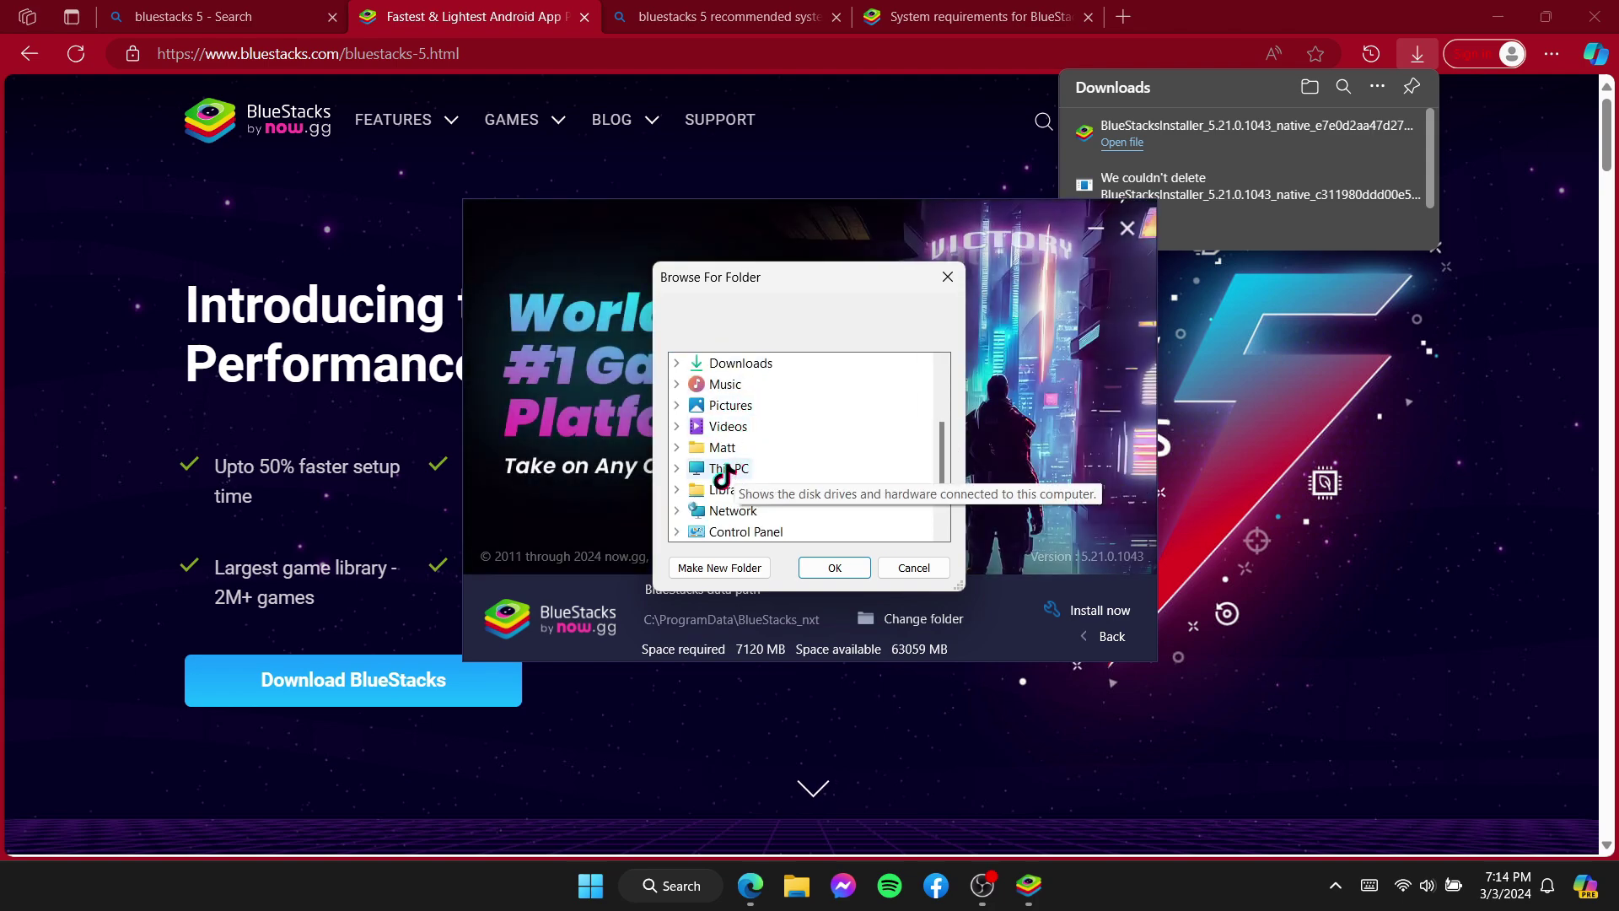
{"action": "double_click", "coordinate": [723, 469]}
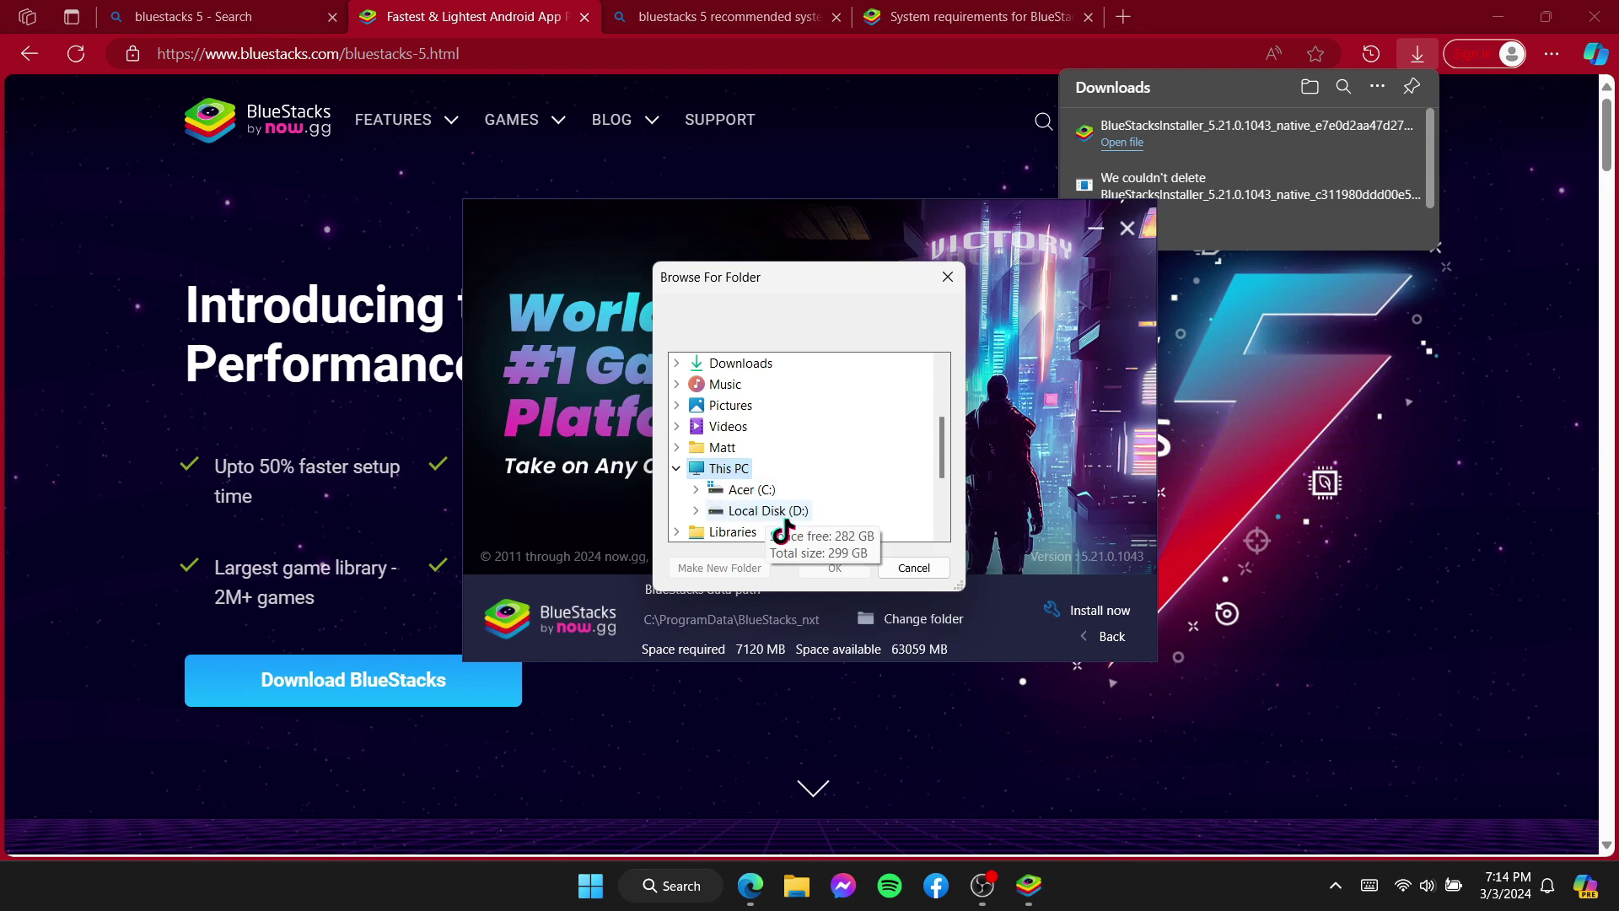
{"action": "double_click", "coordinate": [763, 511]}
{"action": "left_click", "coordinate": [835, 566]}
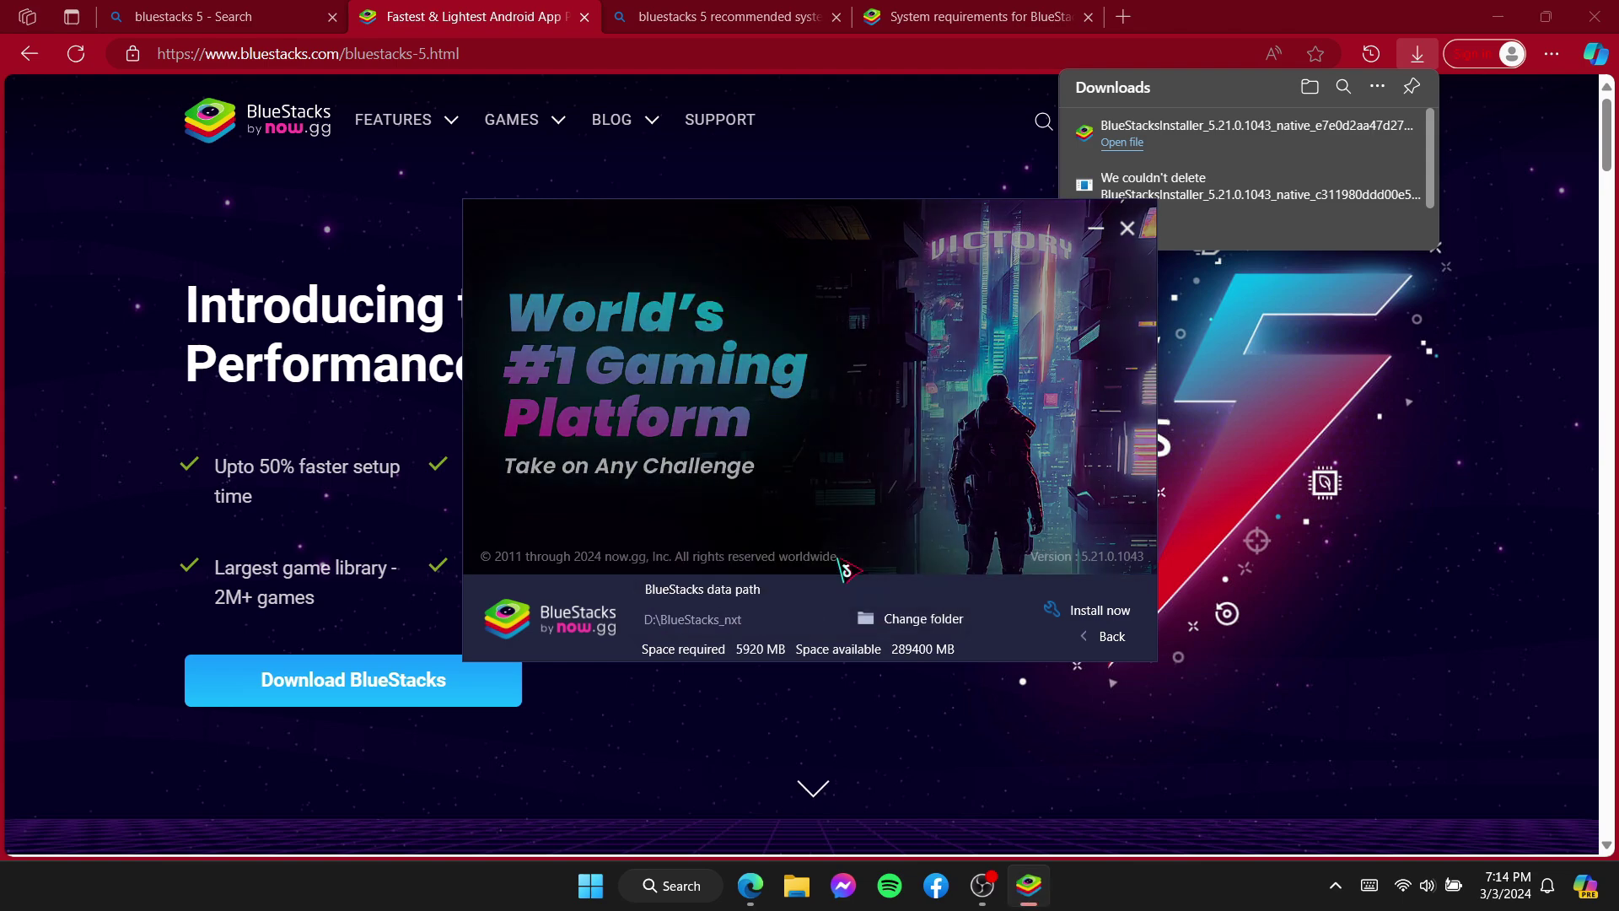
{"action": "left_click", "coordinate": [1118, 629]}
{"action": "left_click", "coordinate": [1114, 622]}
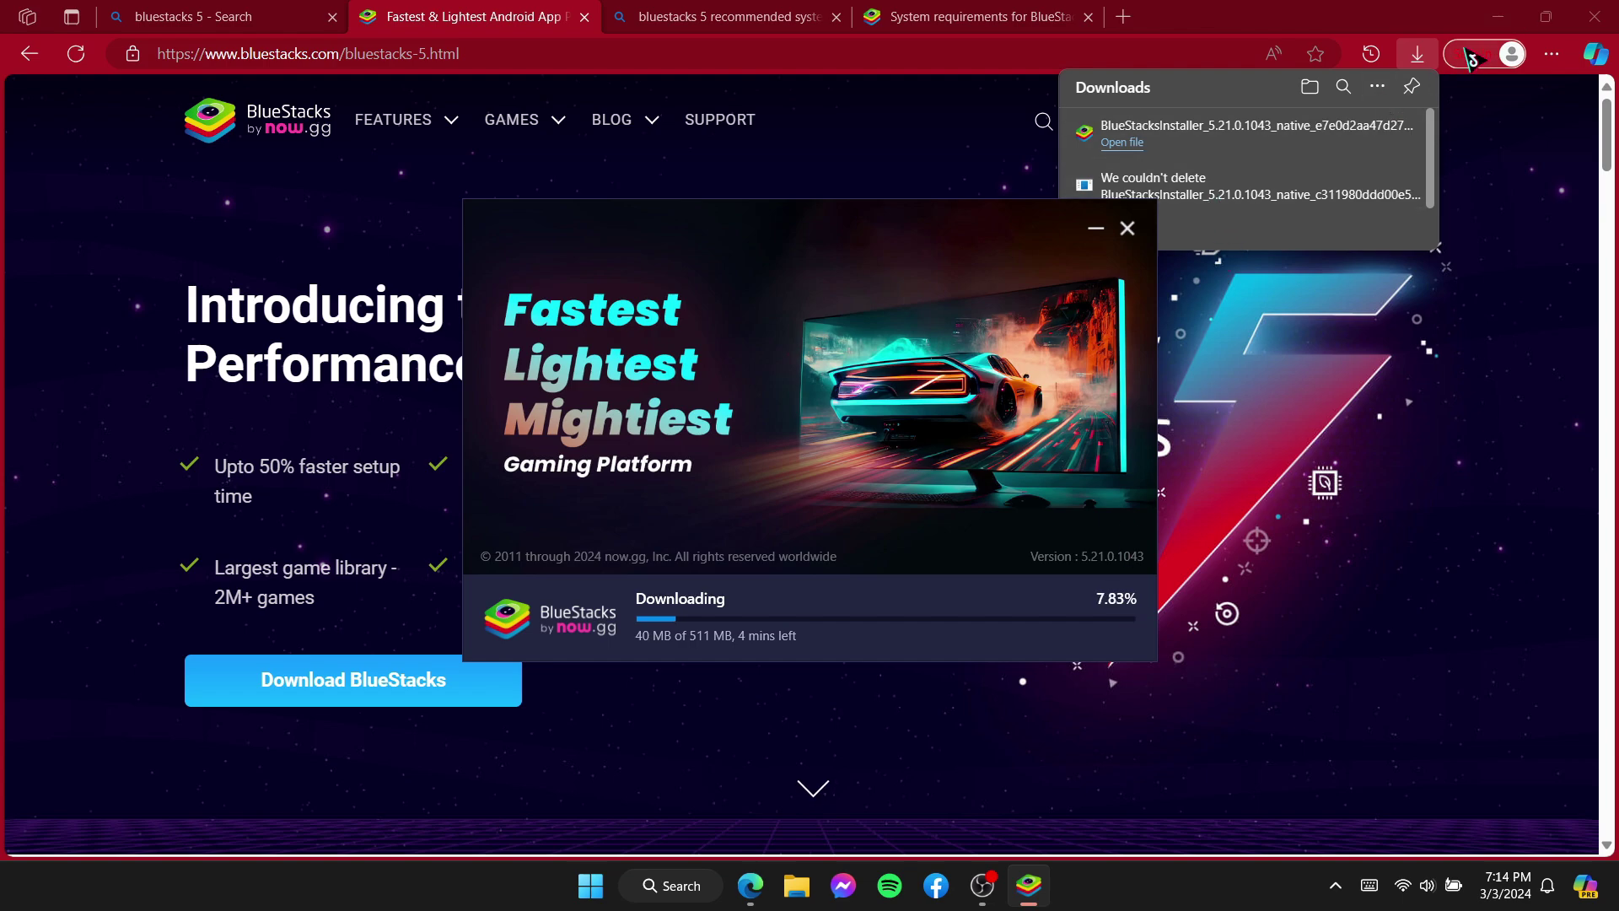
- Close the search results and system requirements pages, and close the browser window
{"action": "left_click", "coordinate": [1222, 19]}
{"action": "left_click", "coordinate": [837, 17]}
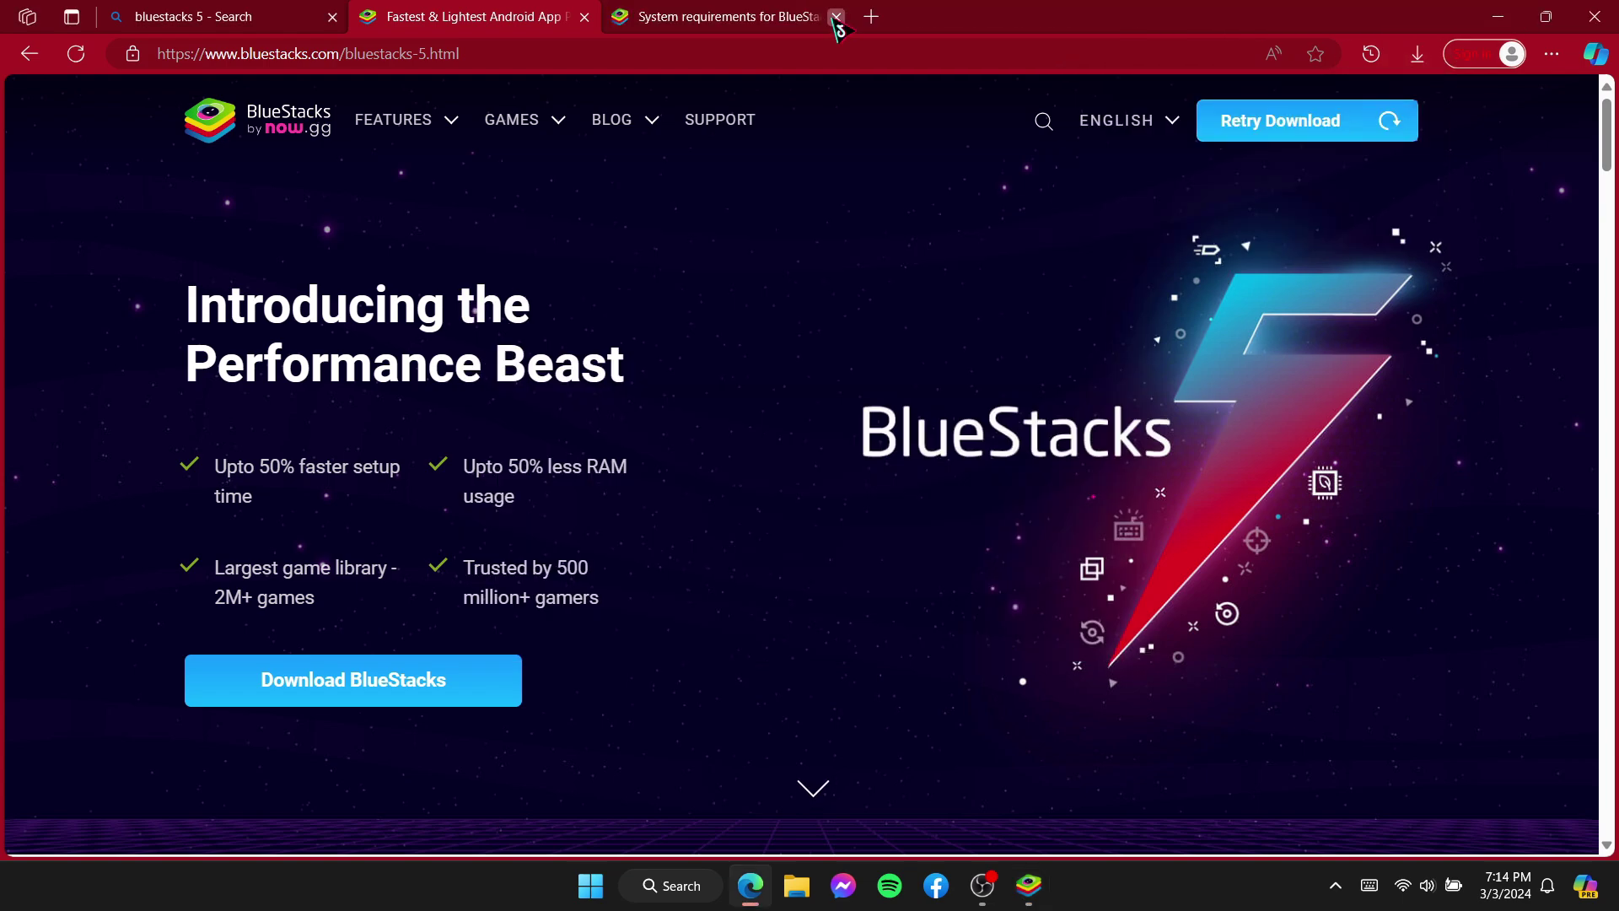
{"action": "left_click", "coordinate": [836, 17]}
{"action": "left_click", "coordinate": [1594, 16]}
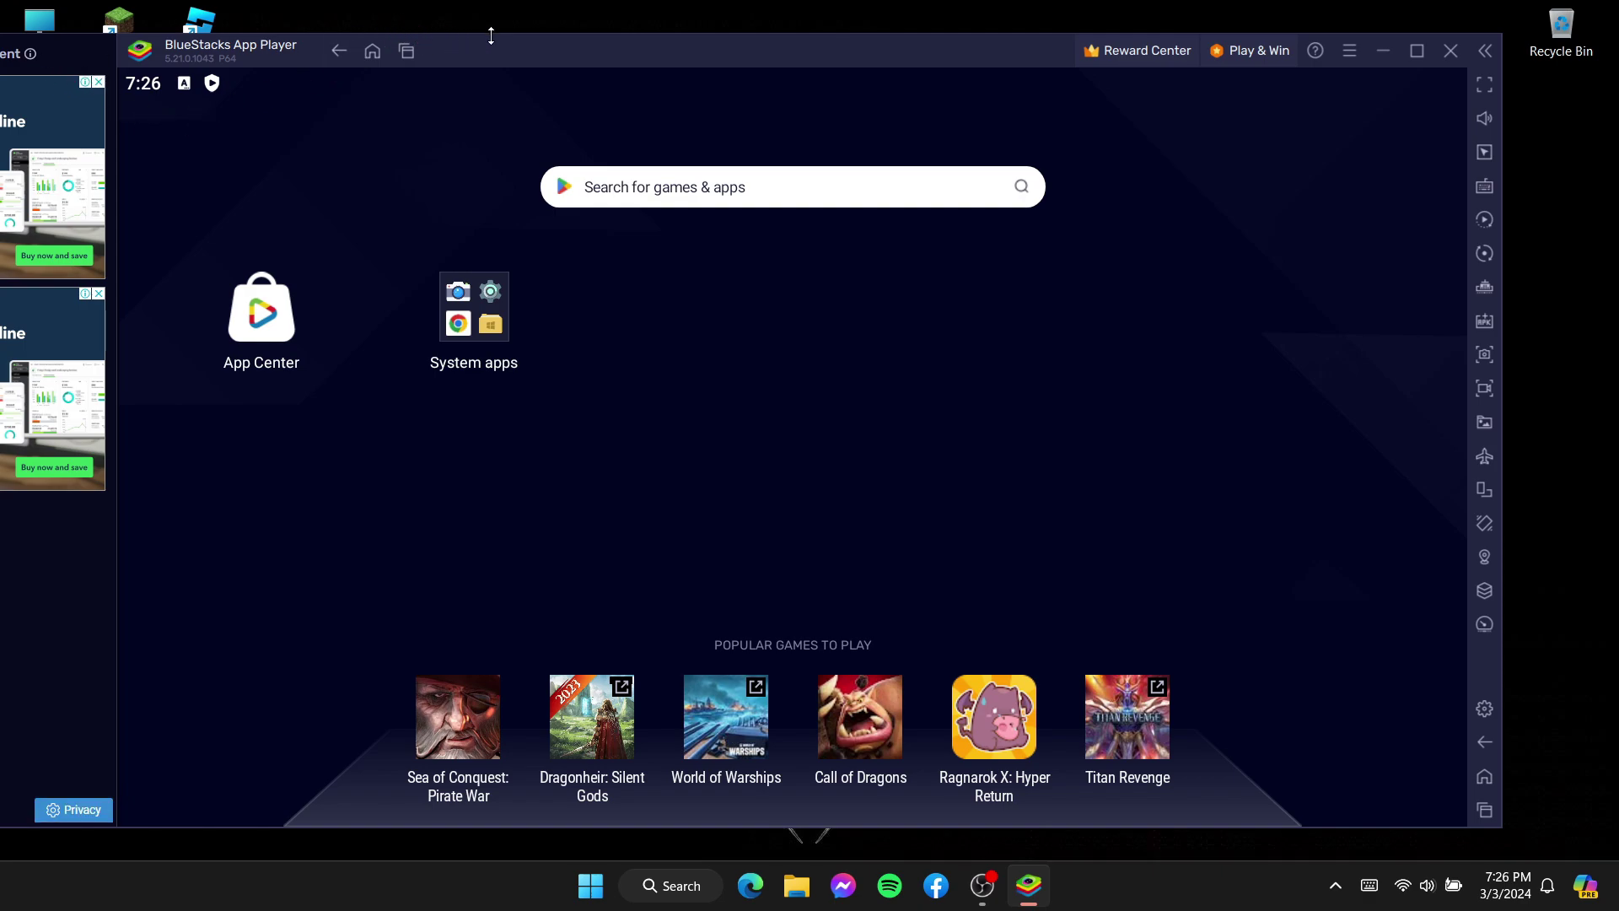
- Reject all data-processing consents in the advertisement privacy notice, close it and reposition the BlueStacks window
{"action": "left_click_drag", "start_coordinate": [531, 60], "coordinate": [680, 50]}
{"action": "left_click", "coordinate": [223, 797]}
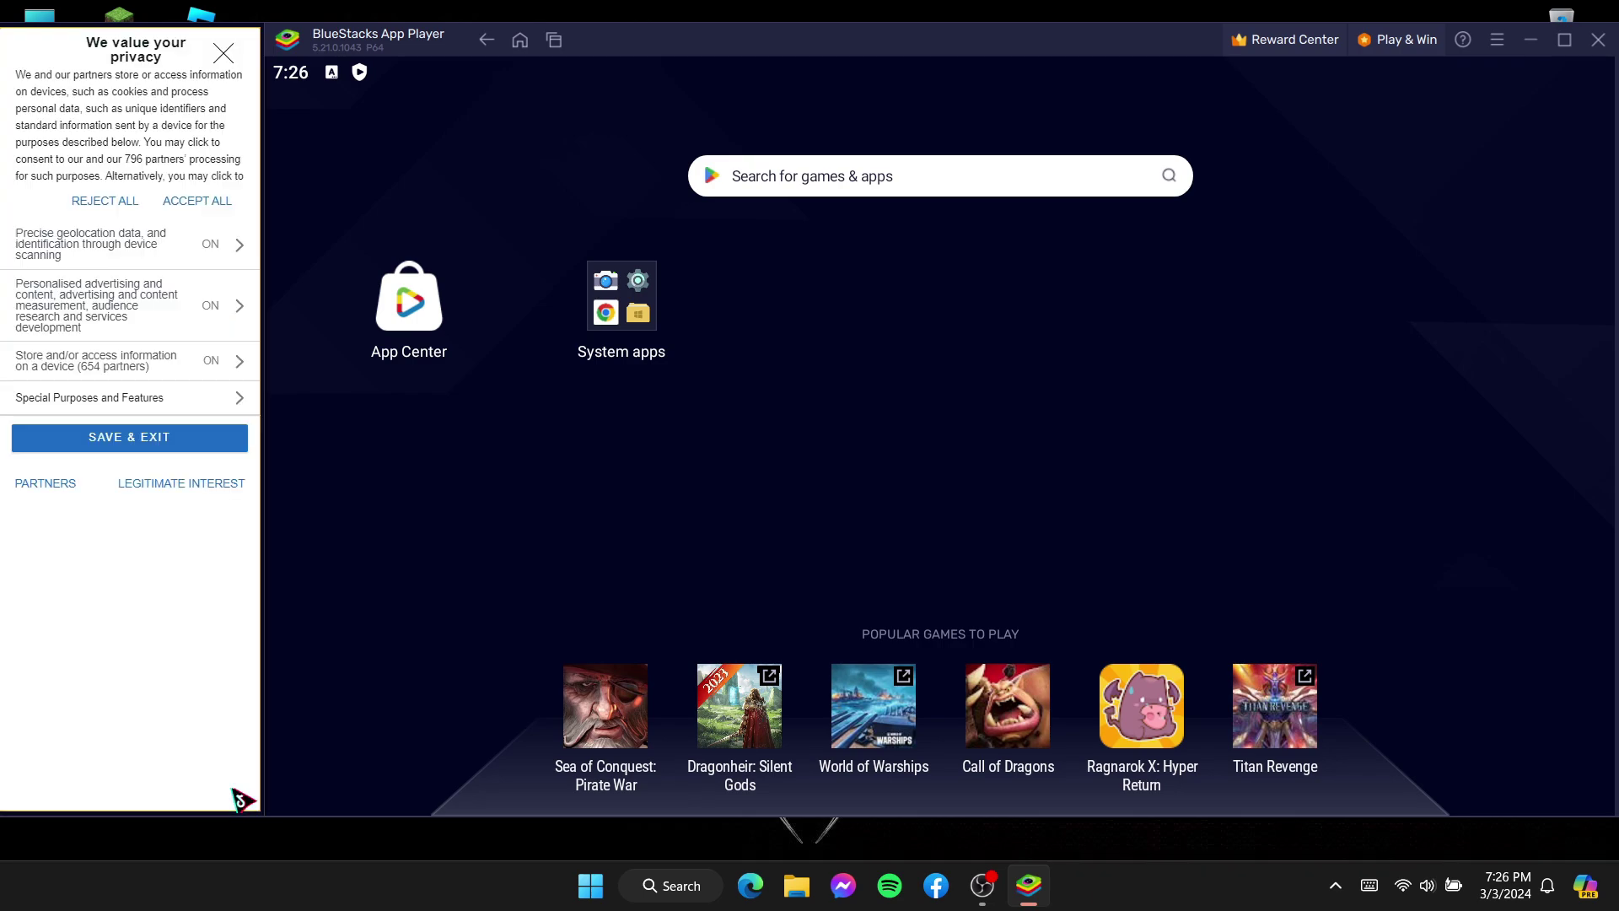
{"action": "left_click", "coordinate": [104, 202]}
{"action": "left_click", "coordinate": [223, 55]}
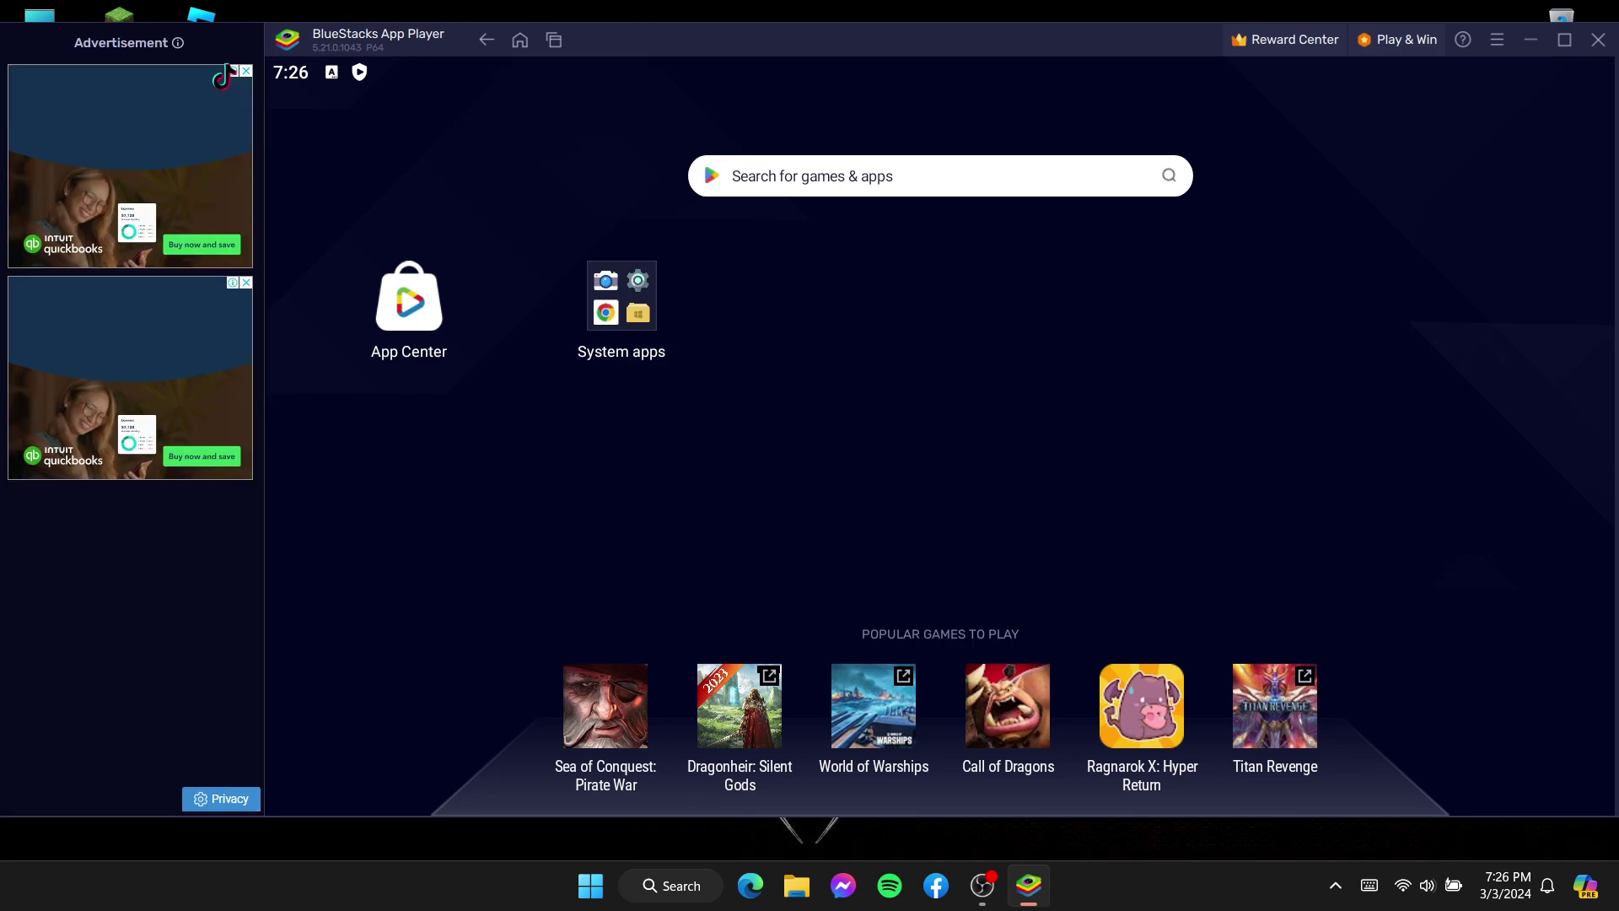
{"action": "left_click_drag", "start_coordinate": [728, 42], "coordinate": [561, 42]}
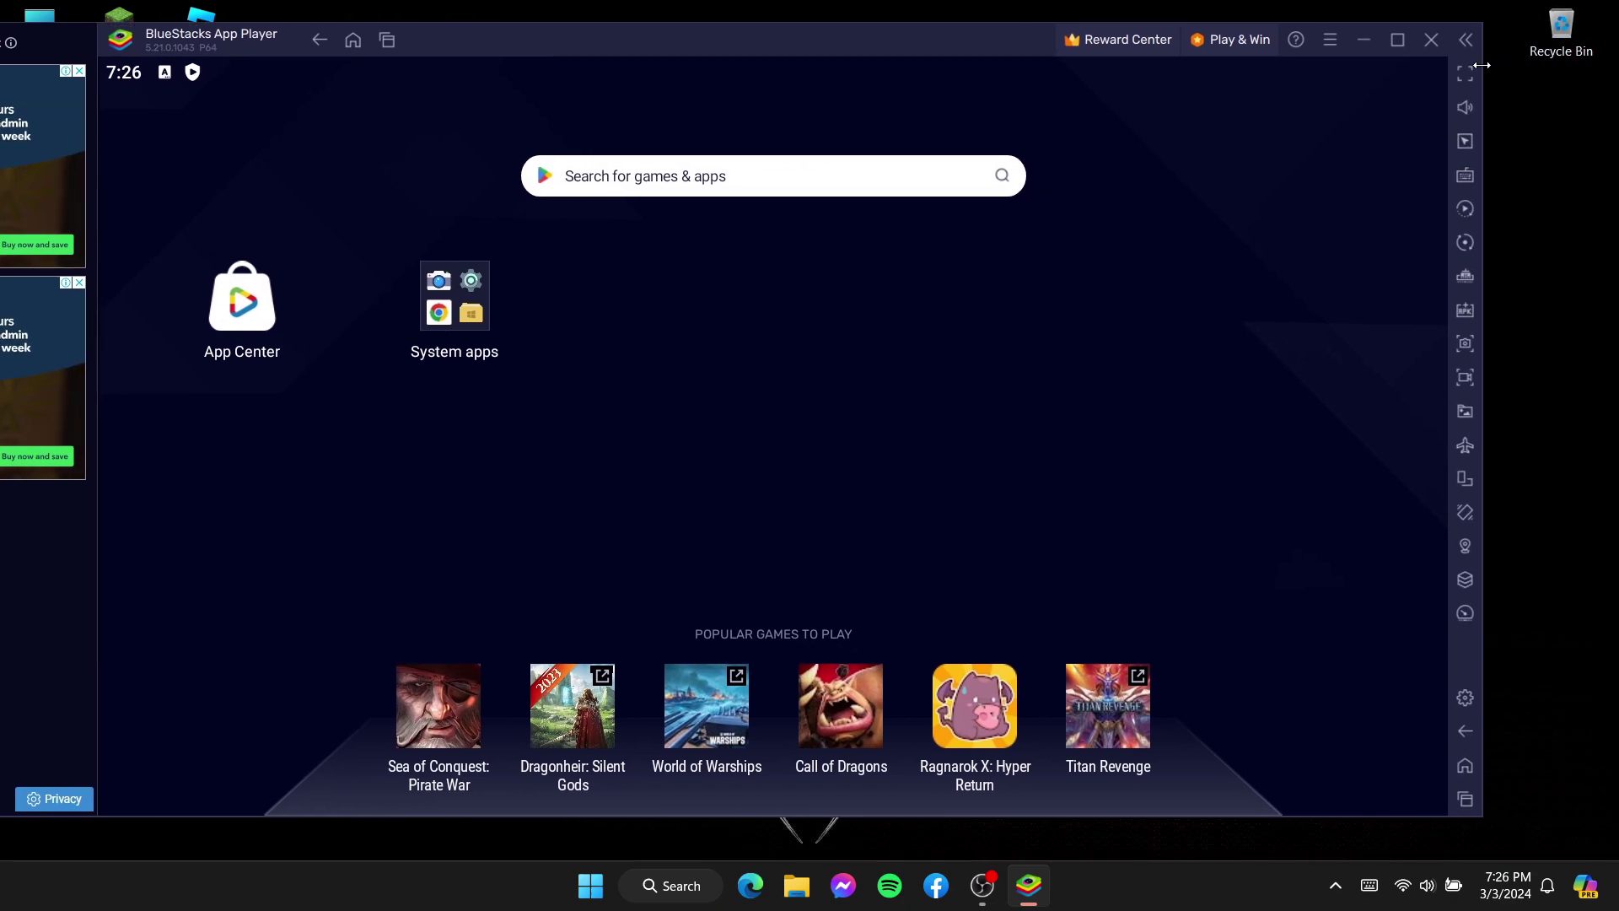
- In the performance settings, keep the performance mode at High Performance, enable VSync and save the changes
{"action": "left_click", "coordinate": [1330, 41]}
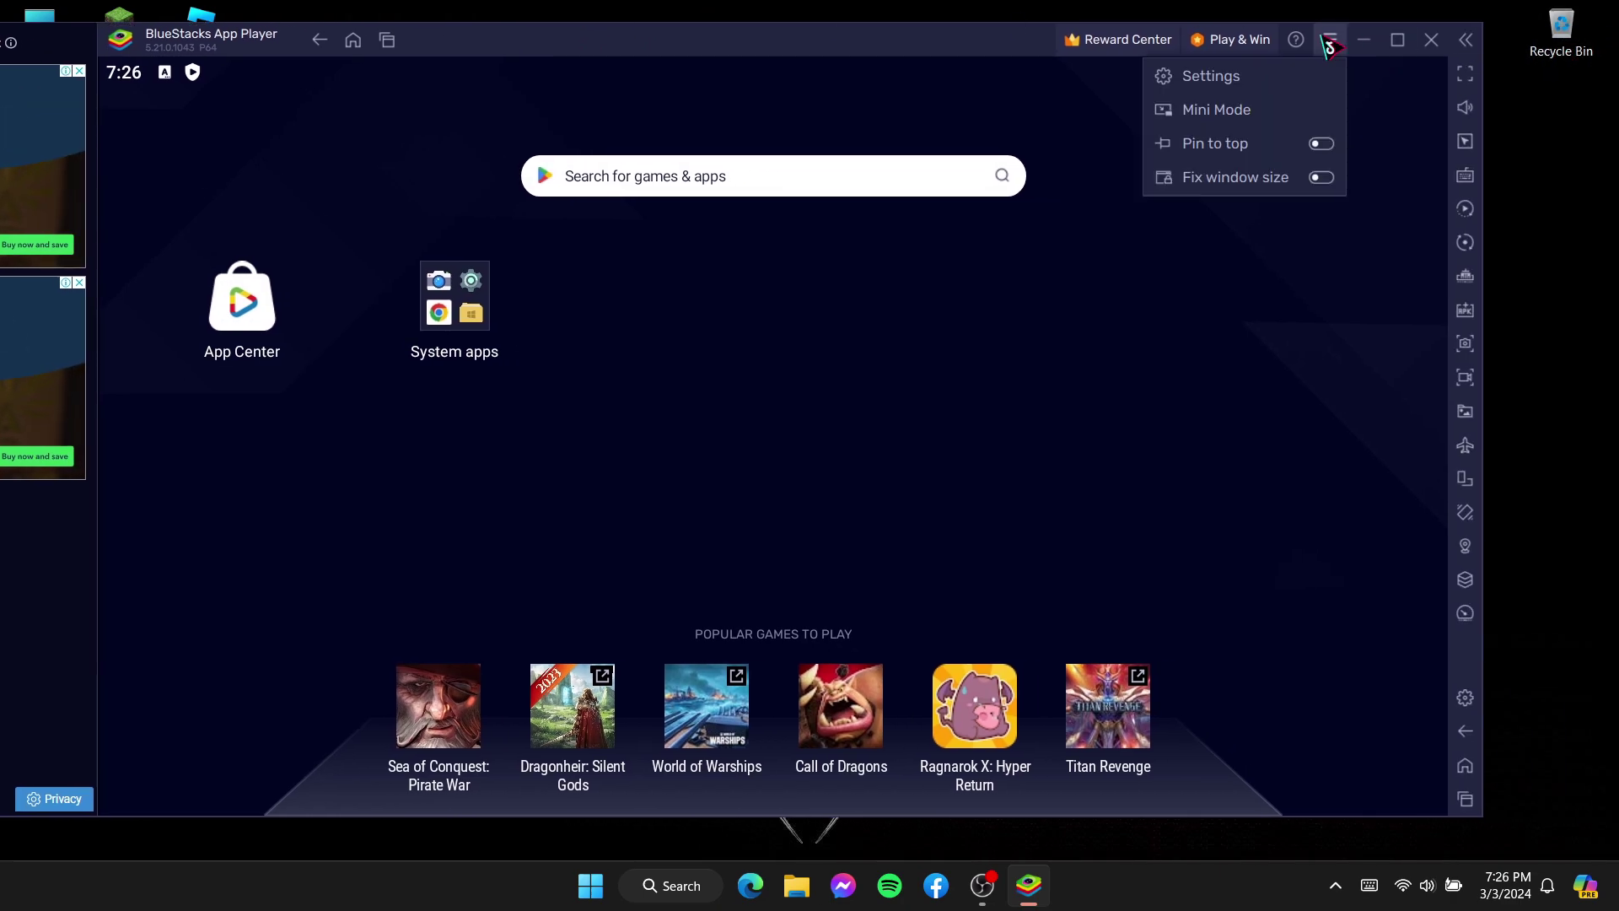
{"action": "left_click", "coordinate": [1298, 75]}
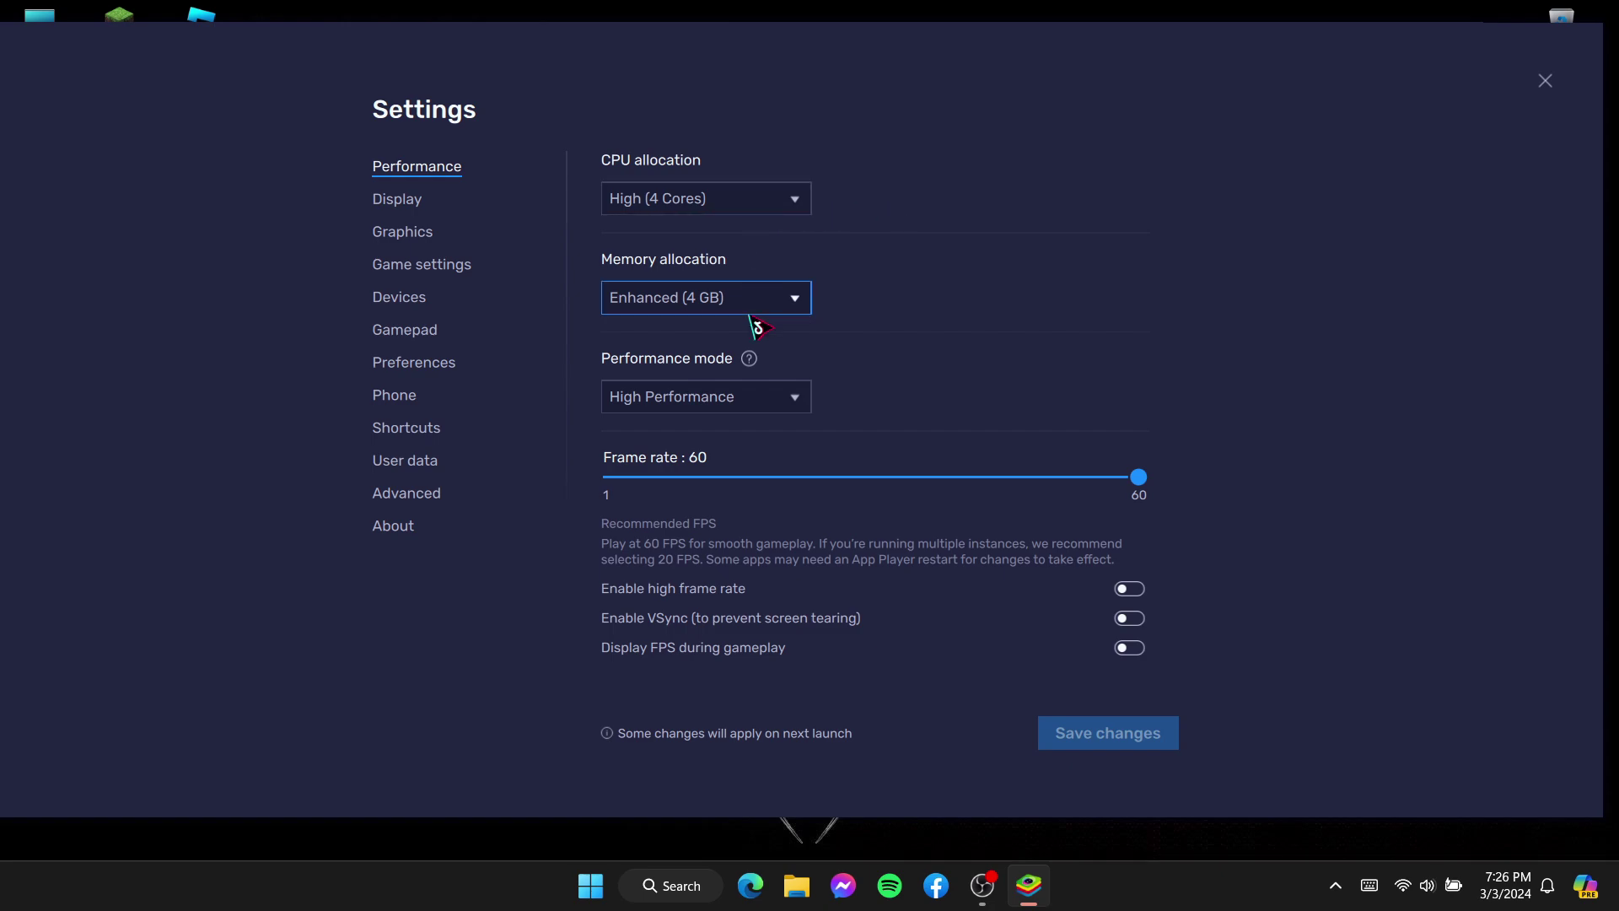
{"action": "left_click", "coordinate": [756, 405]}
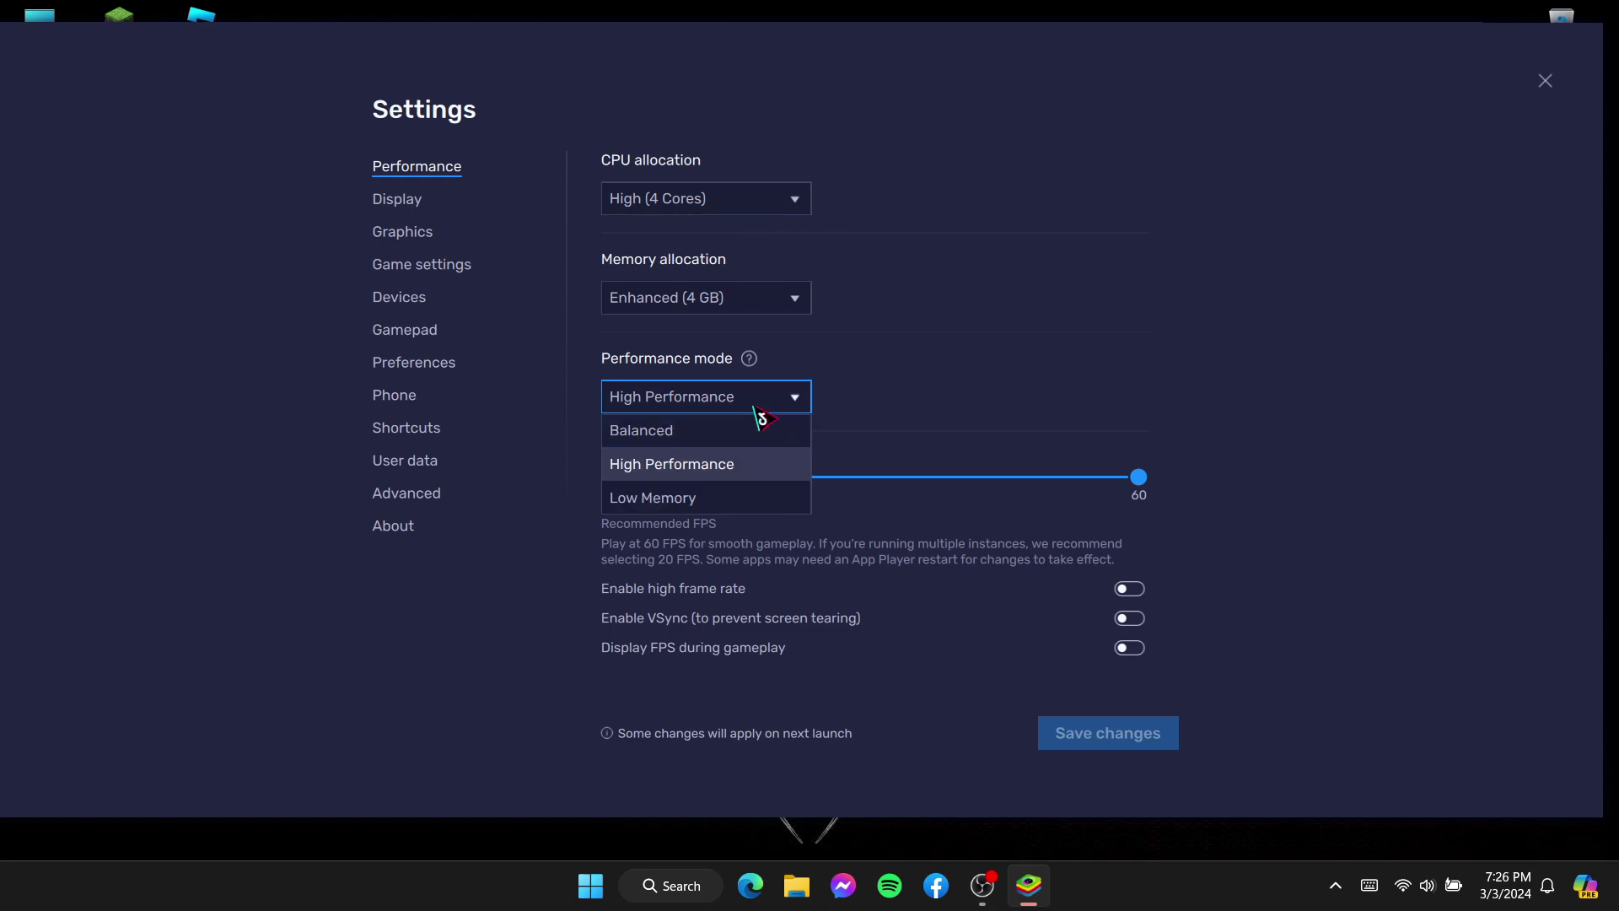
{"action": "left_click", "coordinate": [753, 465]}
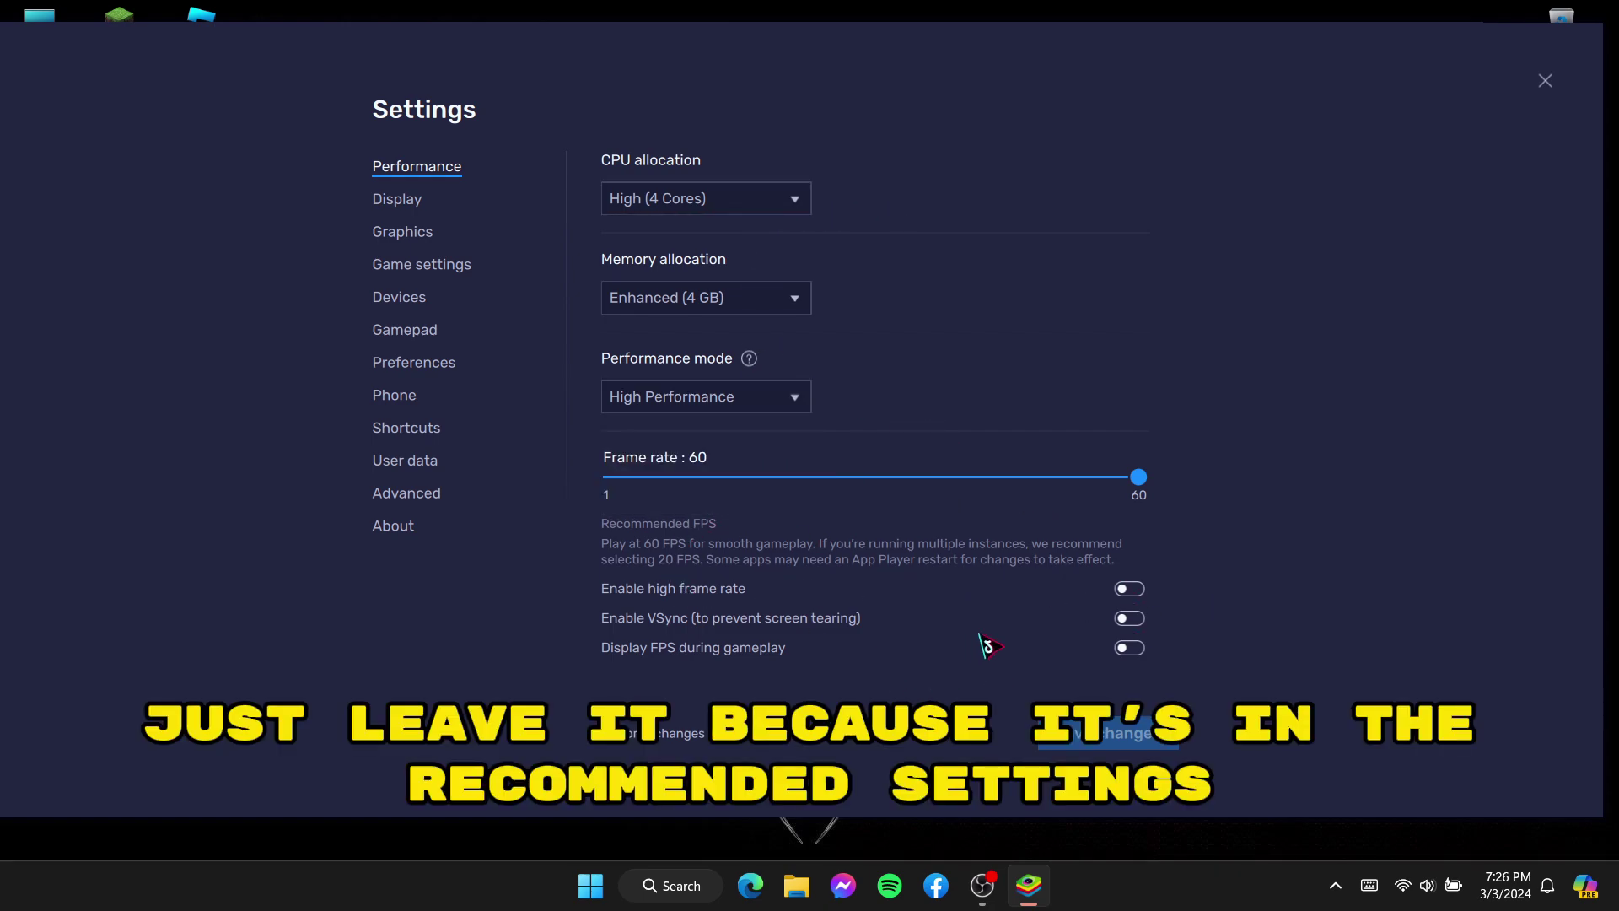
{"action": "left_click", "coordinate": [1146, 620]}
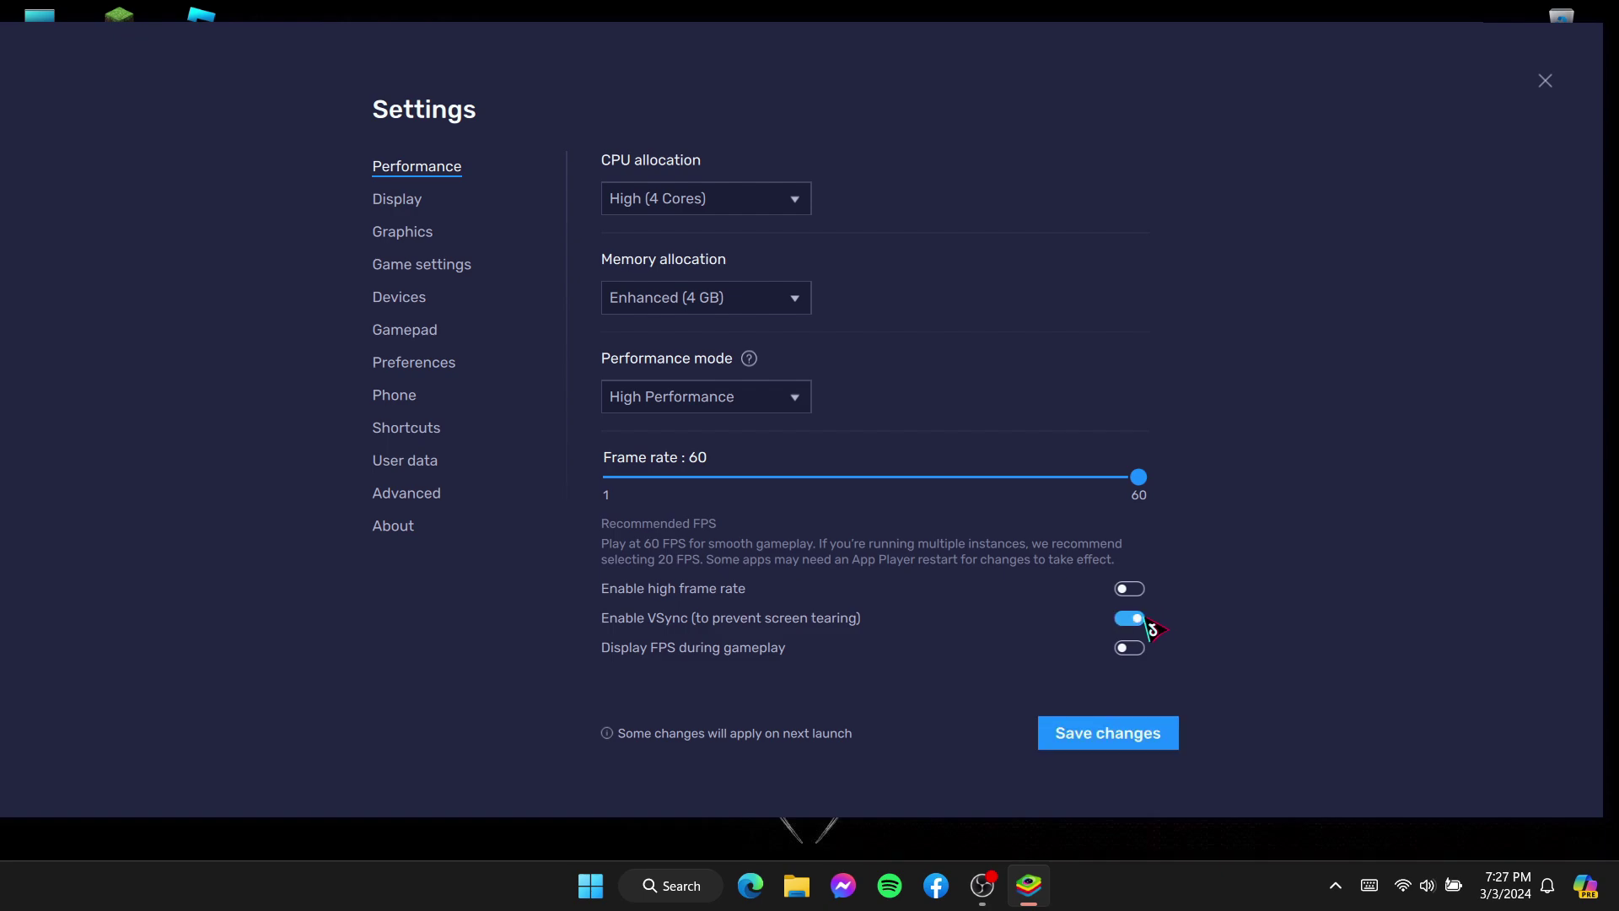
{"action": "left_click", "coordinate": [1121, 748]}
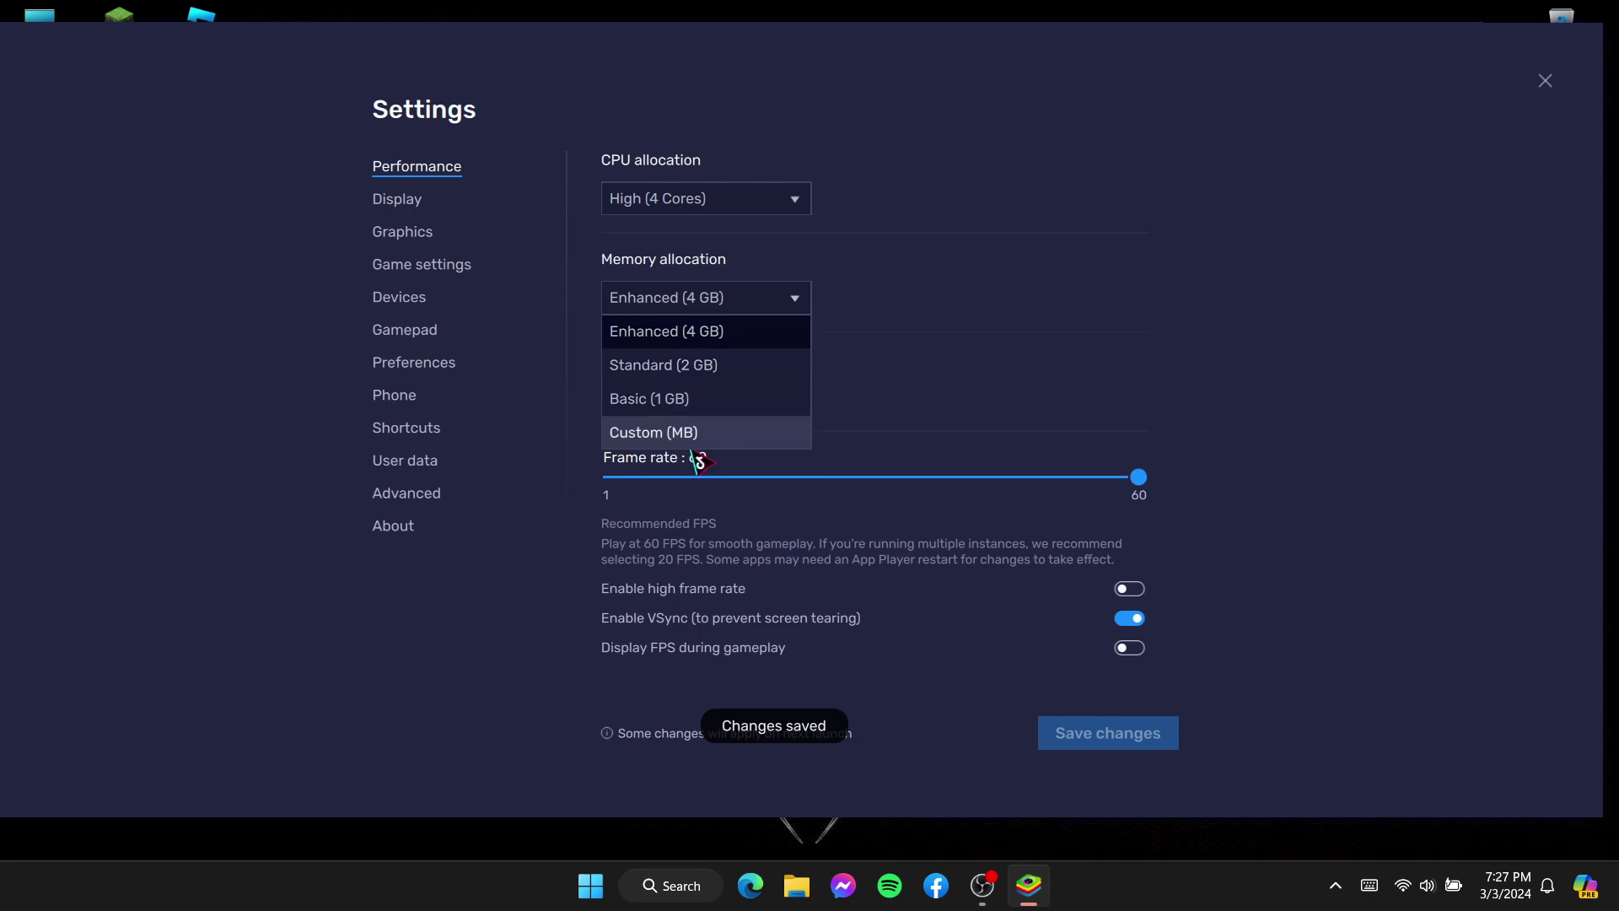
{"action": "left_click", "coordinate": [757, 300]}
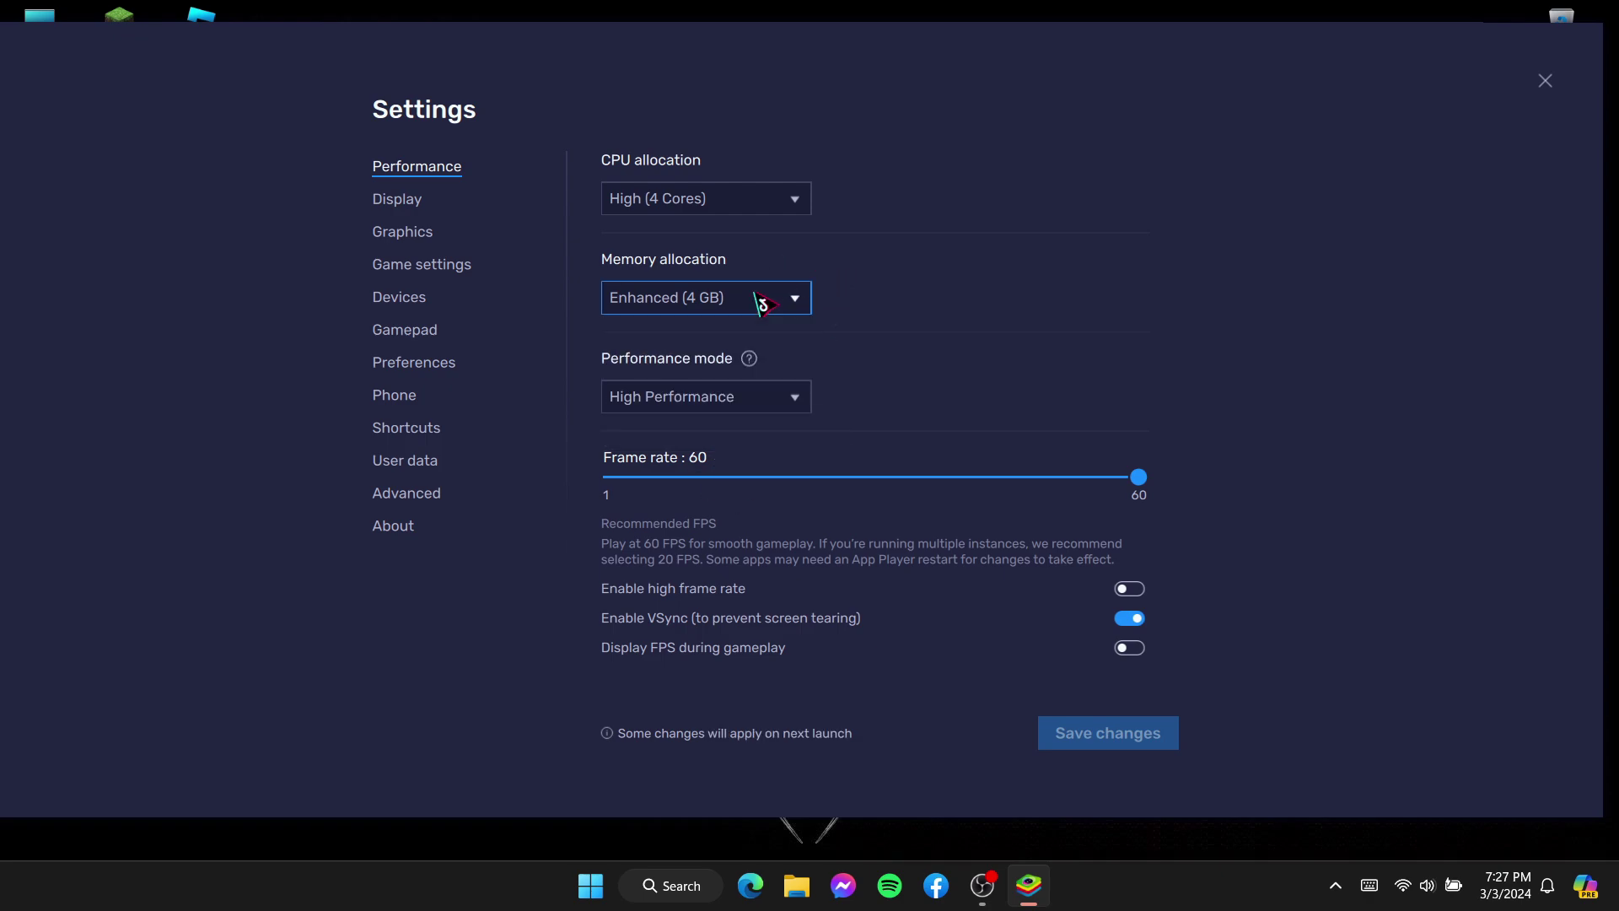
{"action": "left_click", "coordinate": [720, 202]}
{"action": "left_click", "coordinate": [720, 202]}
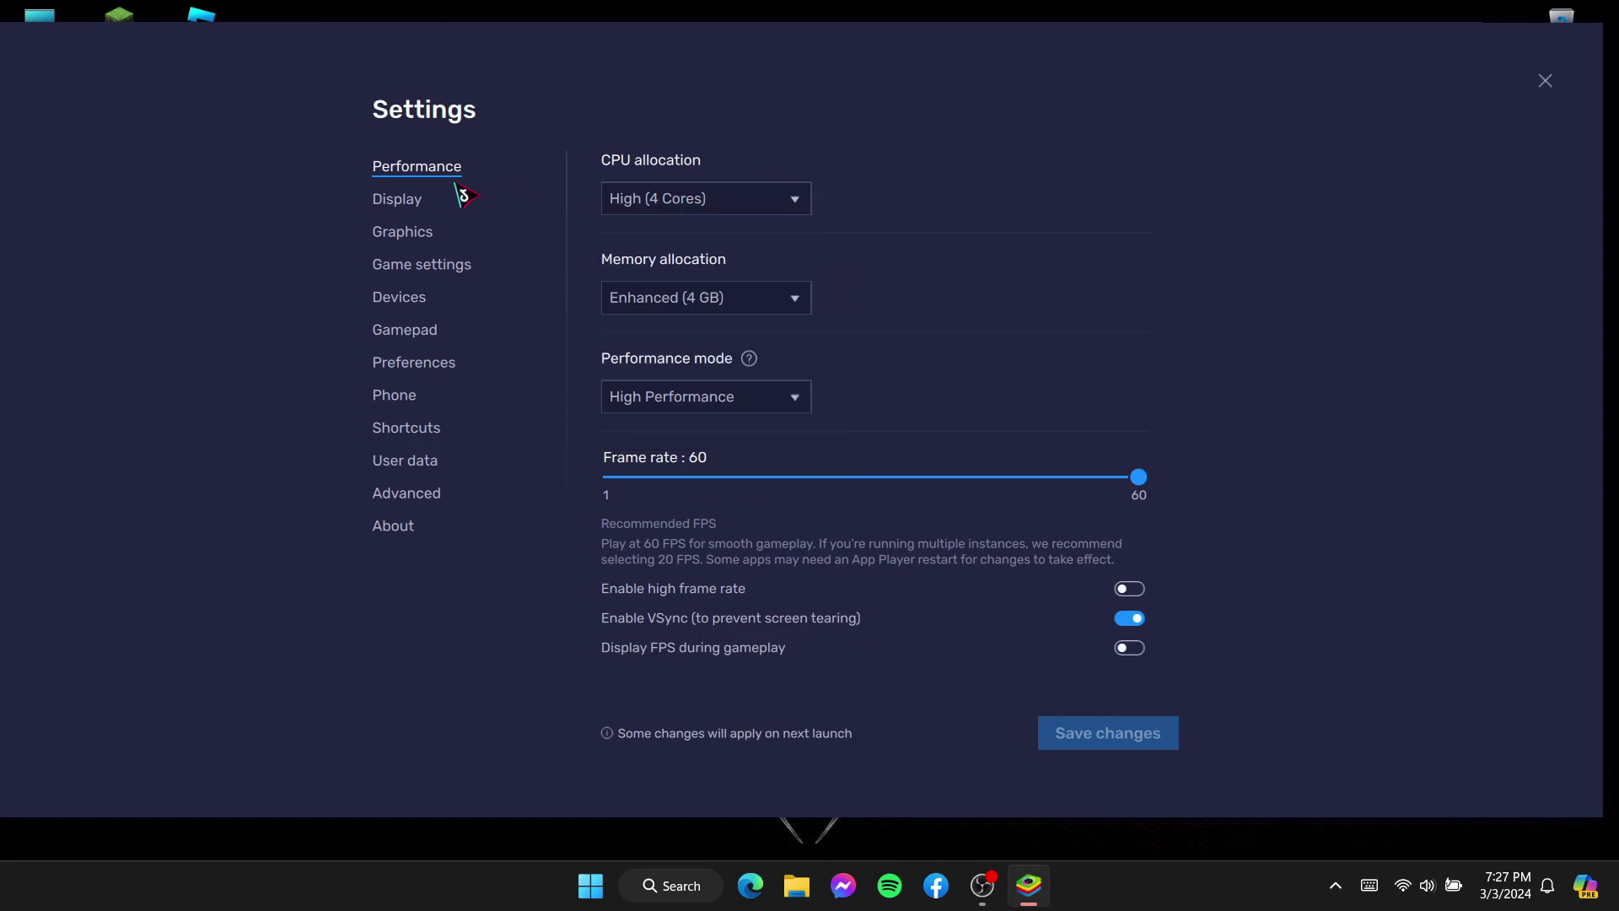
- Set the display resolution to 1920 x 1080 and the pixel density to 320 DPI (High), save and restart BlueStacks
{"action": "left_click", "coordinate": [416, 202]}
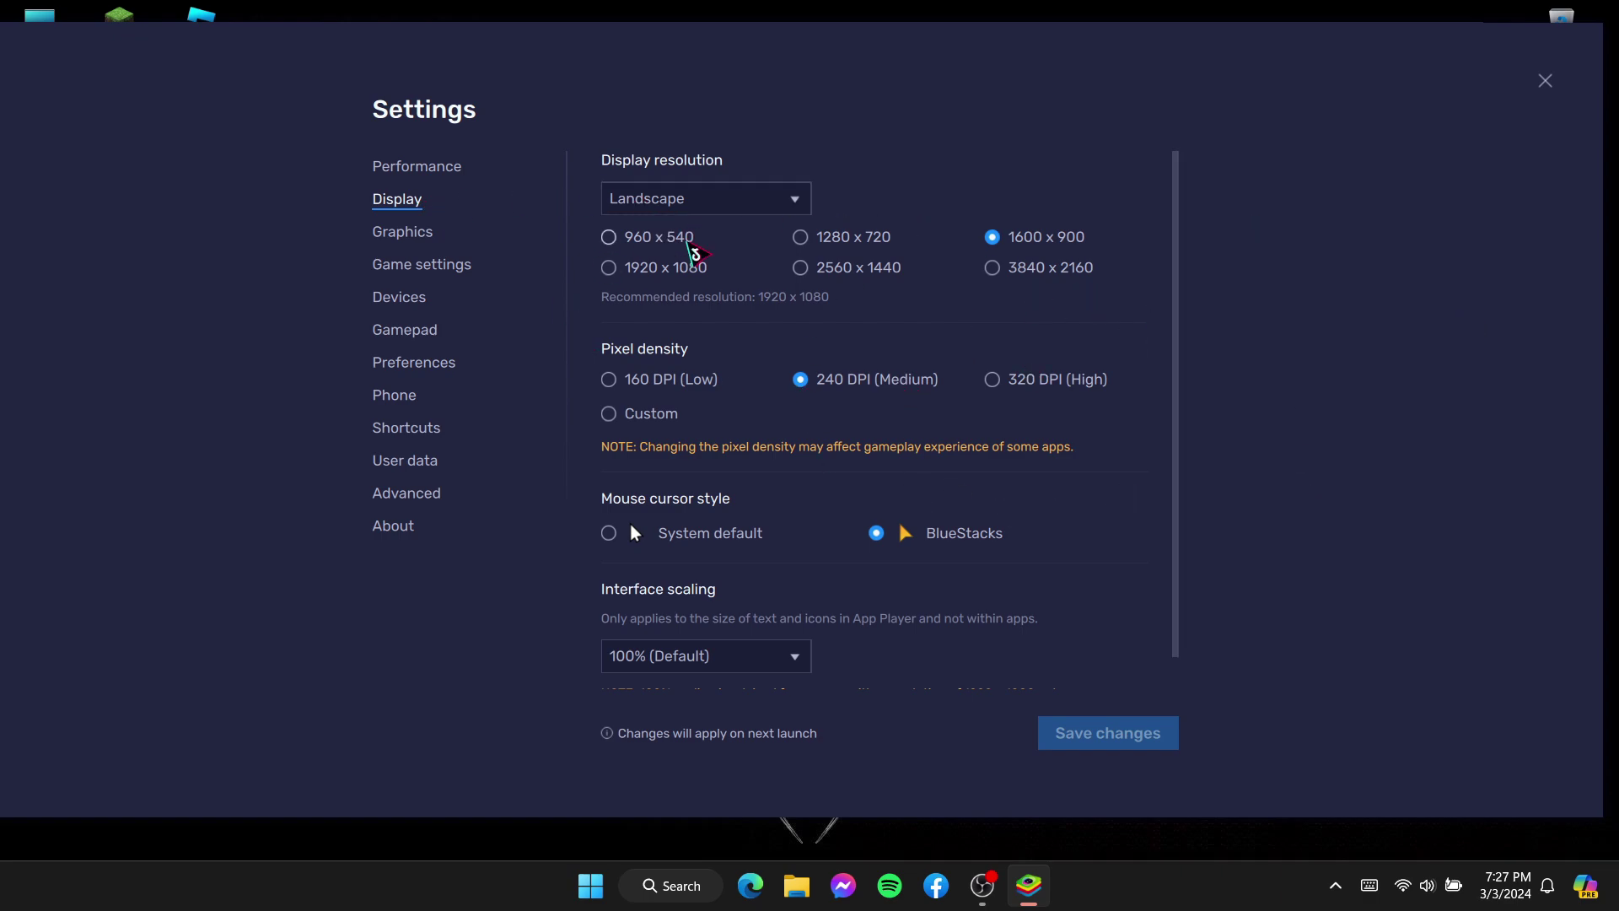
{"action": "left_click", "coordinate": [659, 272]}
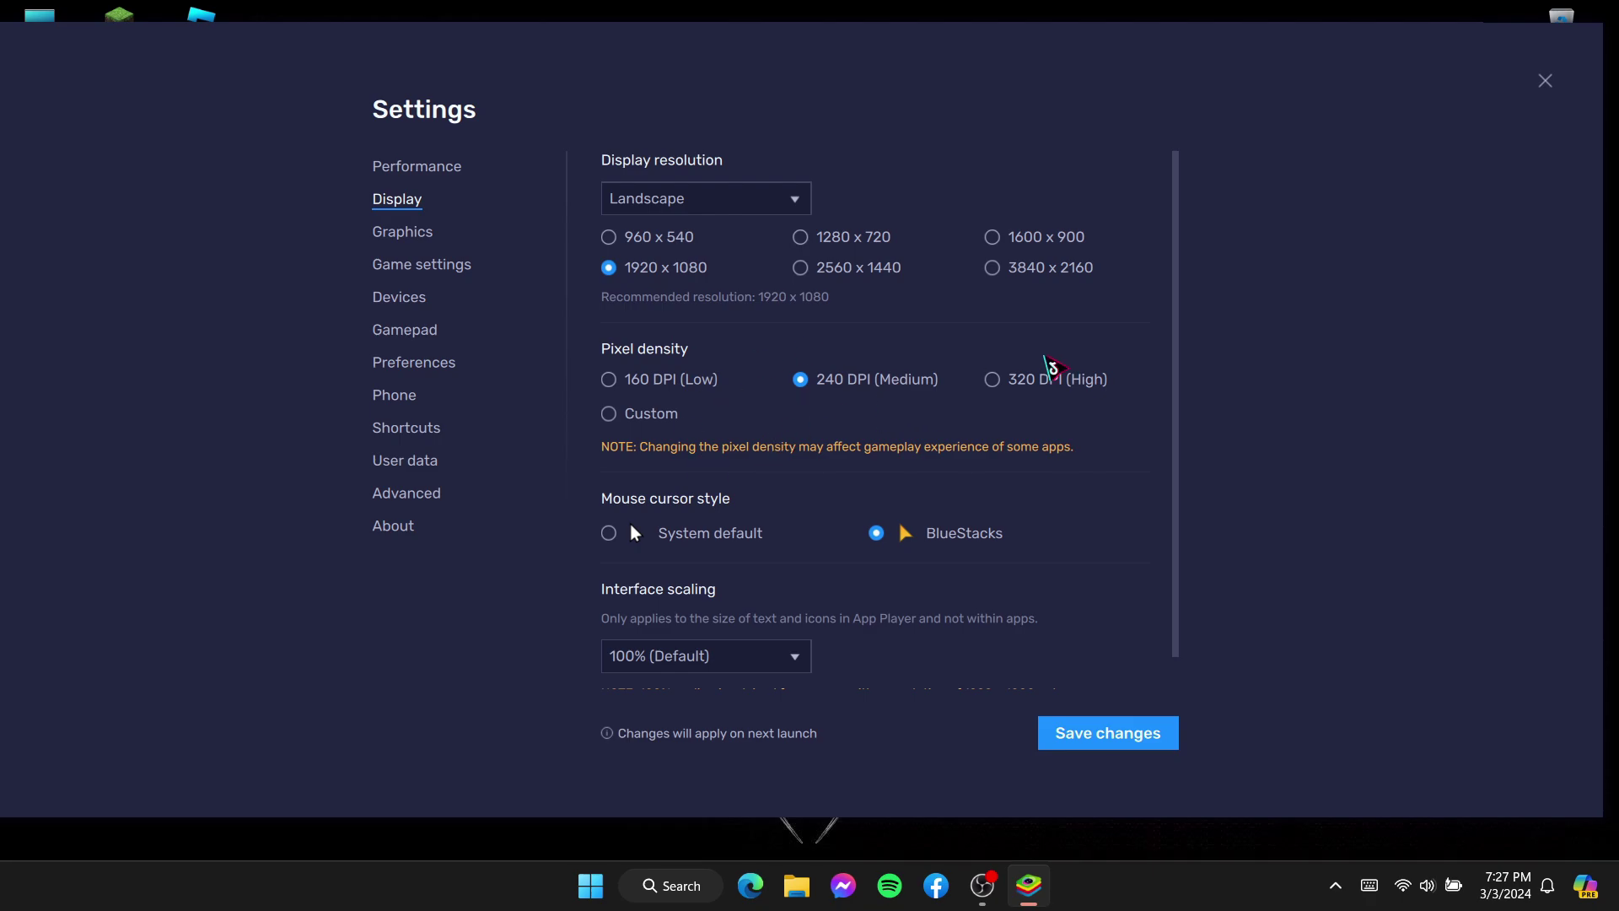
{"action": "left_click", "coordinate": [1014, 379]}
{"action": "scroll", "coordinate": [949, 504], "scroll_direction": "down", "scroll_amount": 1}
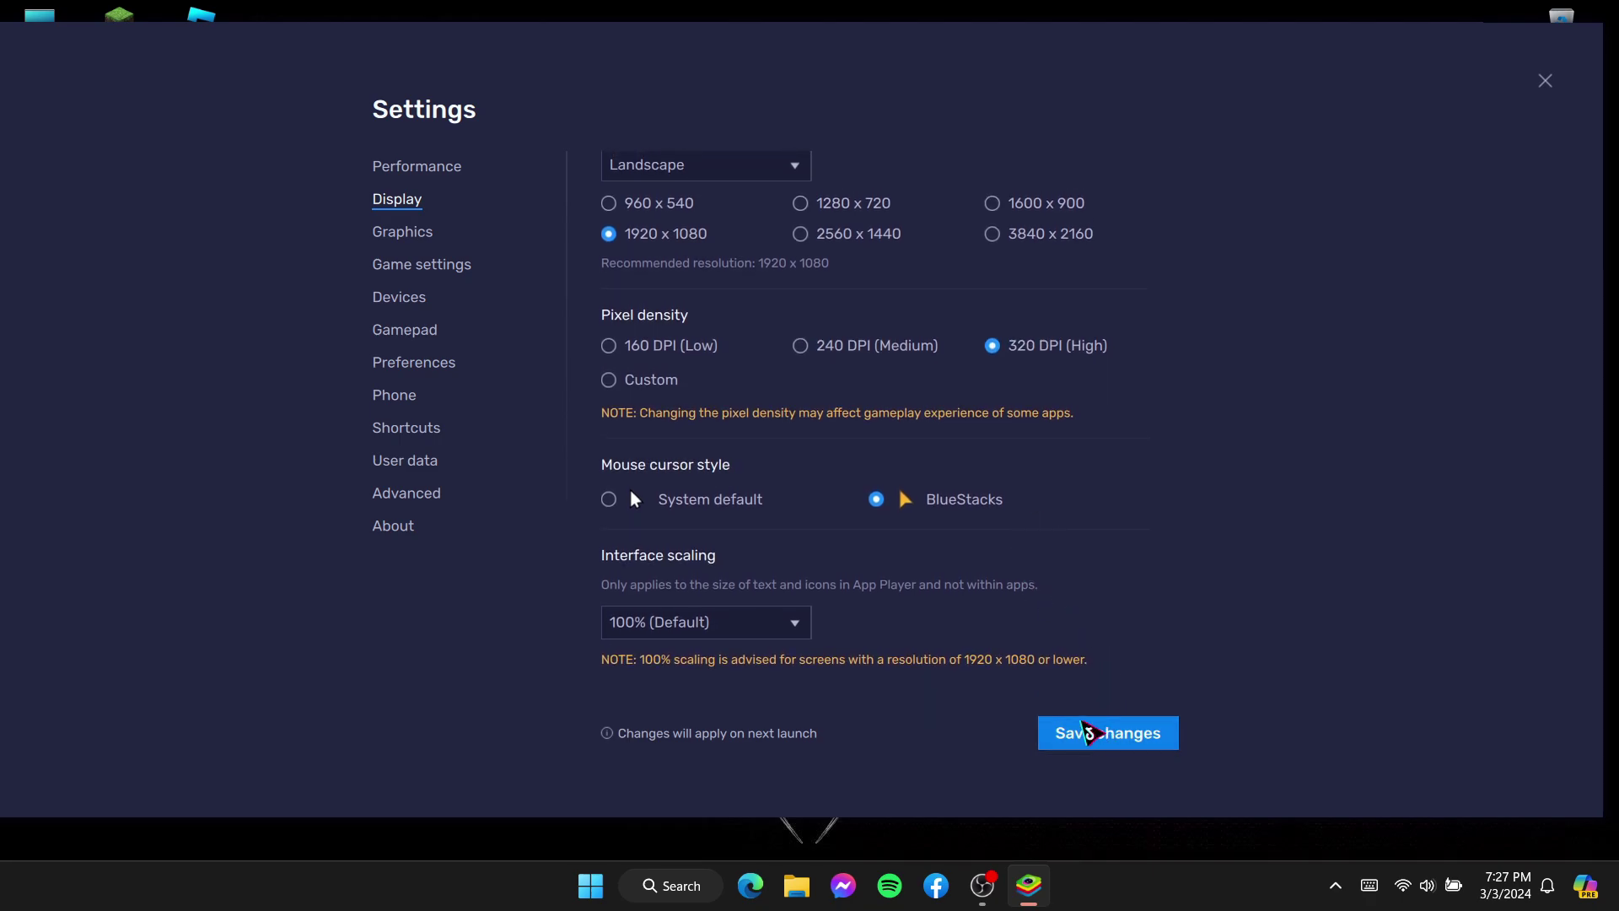
{"action": "left_click", "coordinate": [1088, 732]}
{"action": "left_click", "coordinate": [933, 469]}
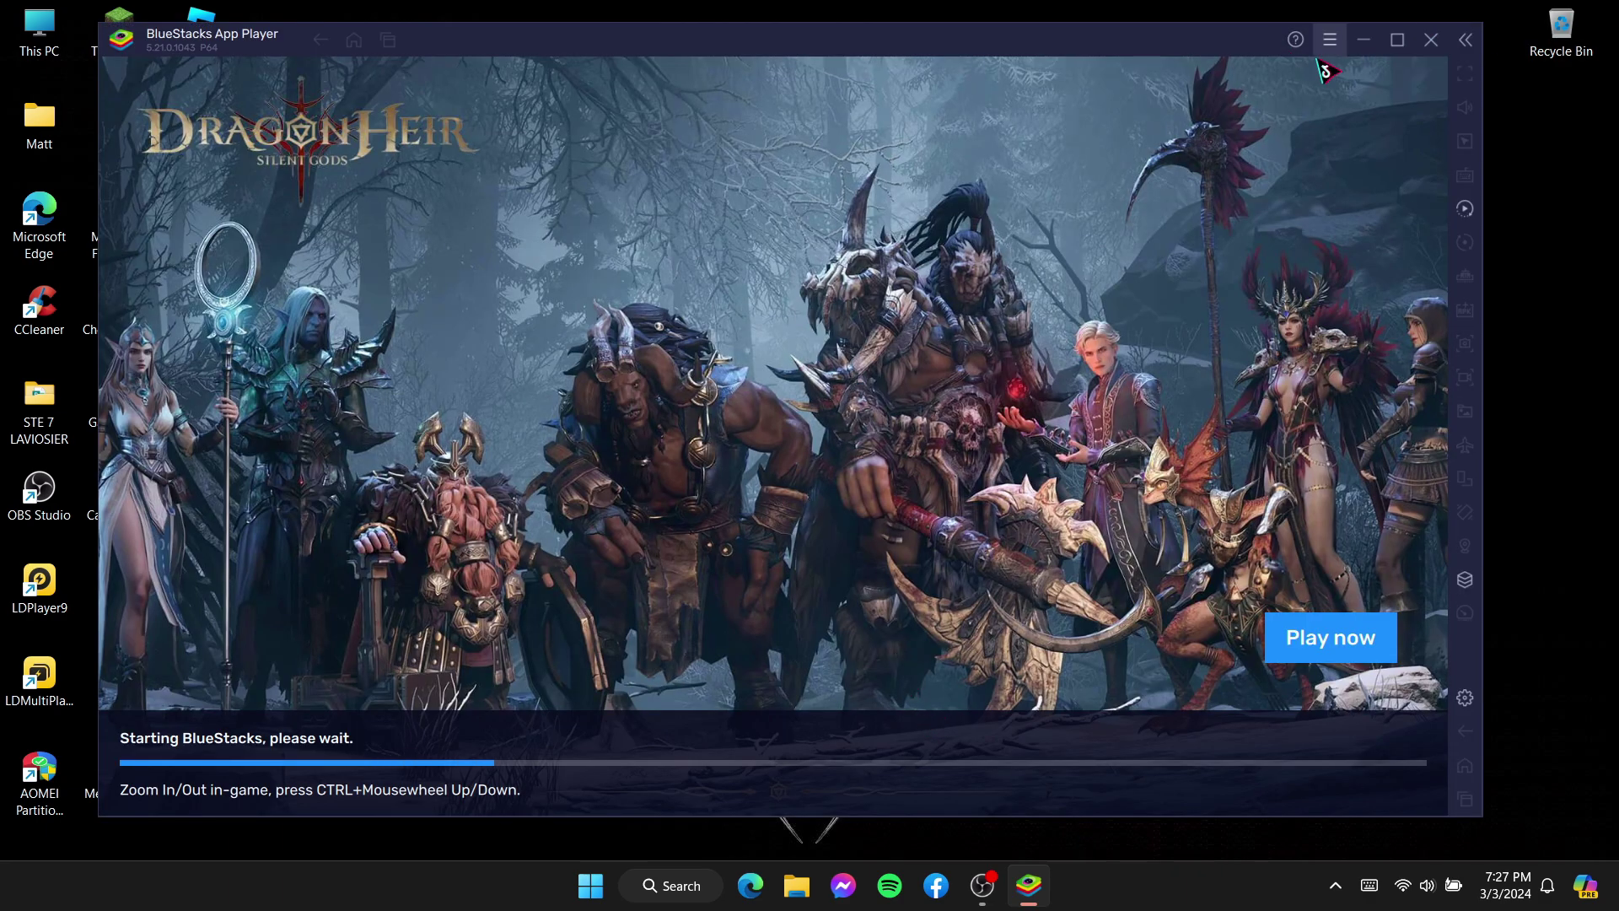
- In the graphics settings, set the interface renderer to OpenGL and ASTC textures to Disabled, save the changes and restart BlueStacks
{"action": "left_click", "coordinate": [1329, 41]}
{"action": "left_click", "coordinate": [1315, 83]}
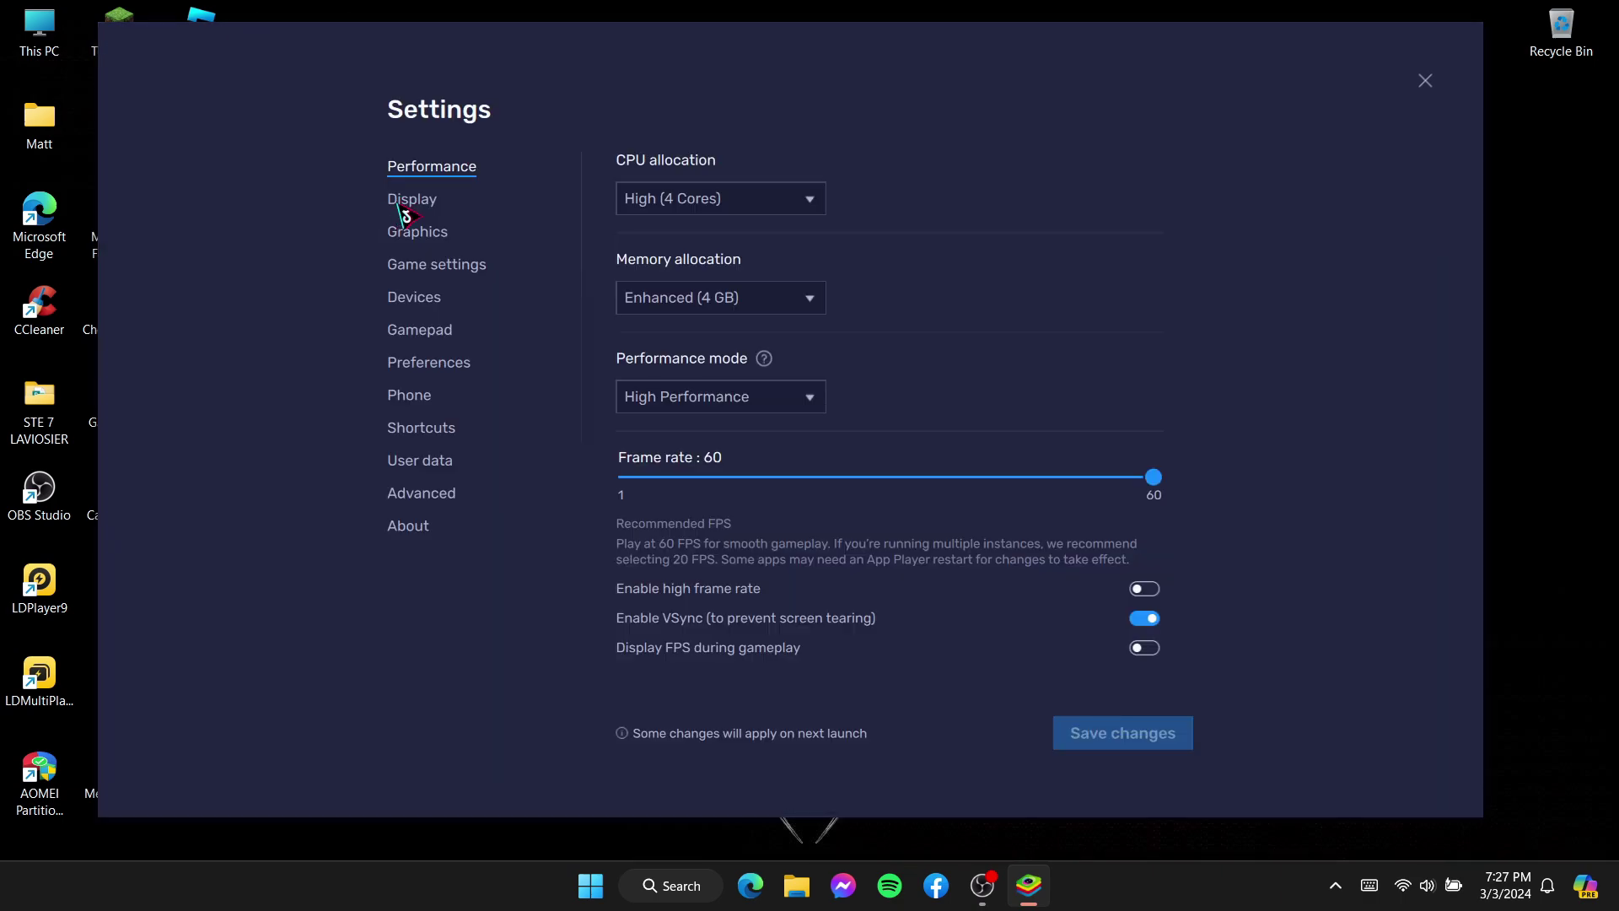
{"action": "left_click", "coordinate": [408, 233]}
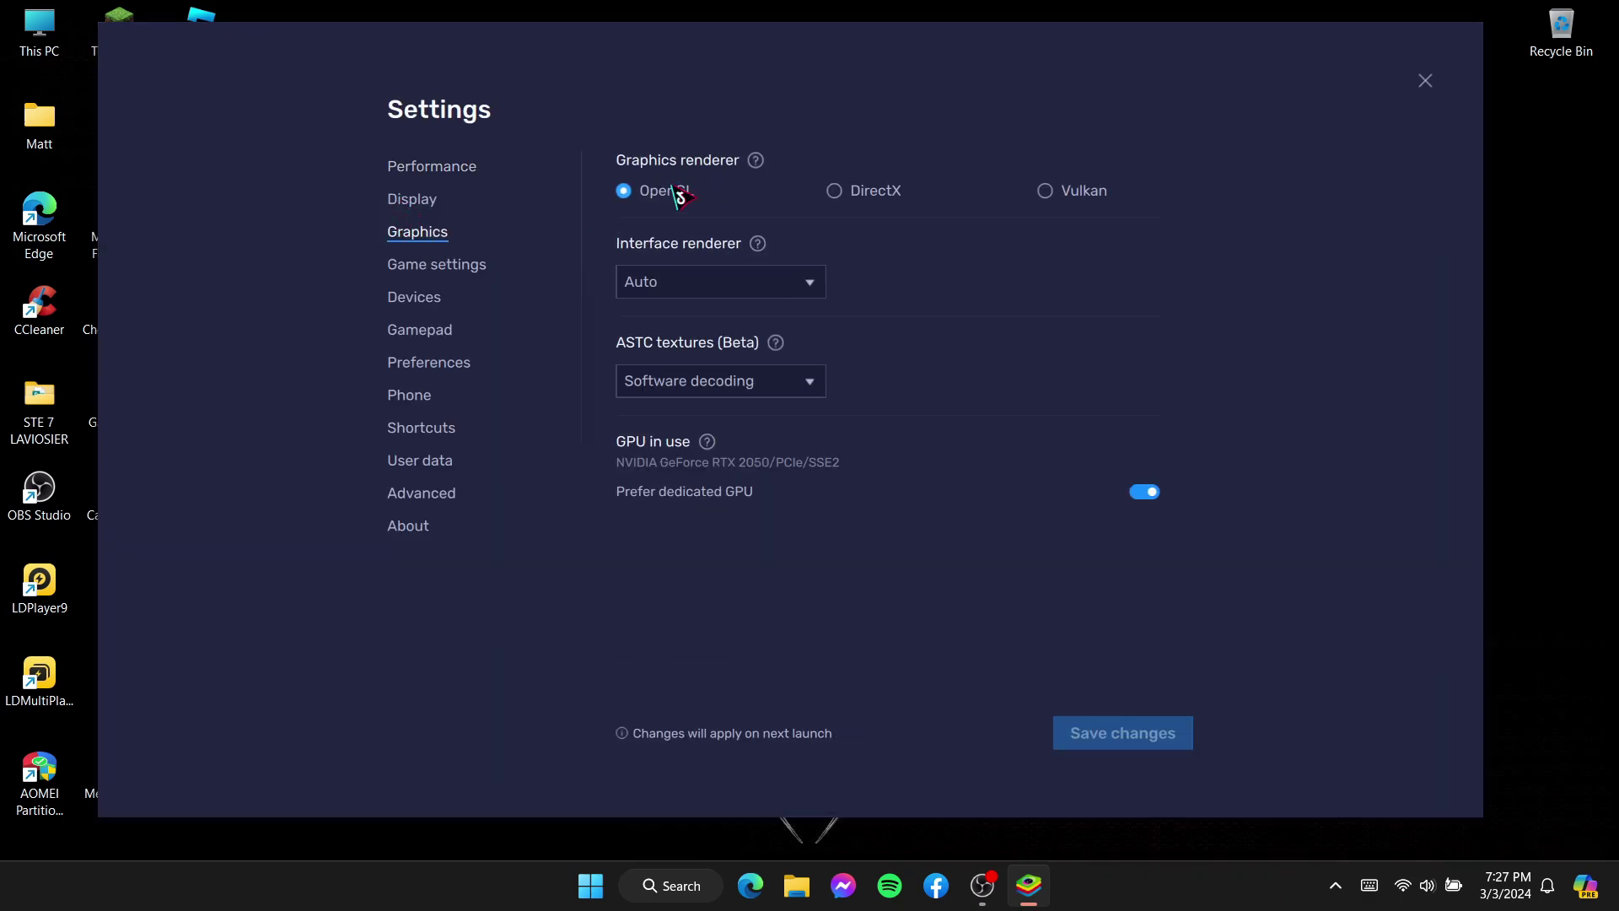
{"action": "left_click", "coordinate": [810, 280]}
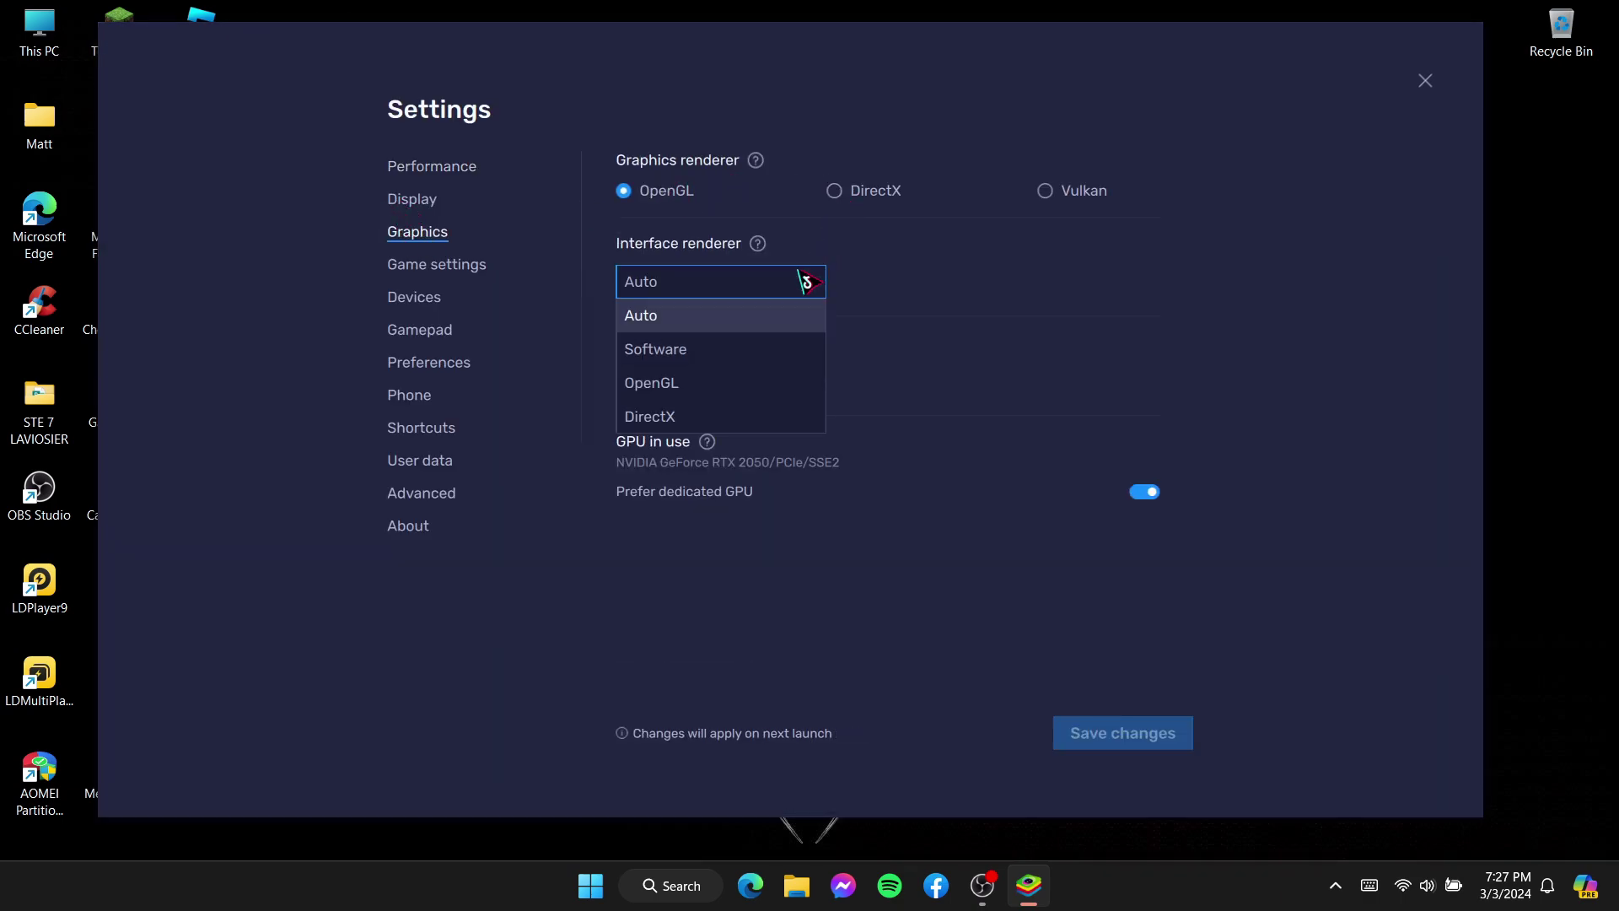
{"action": "left_click", "coordinate": [714, 383]}
{"action": "left_click", "coordinate": [713, 386]}
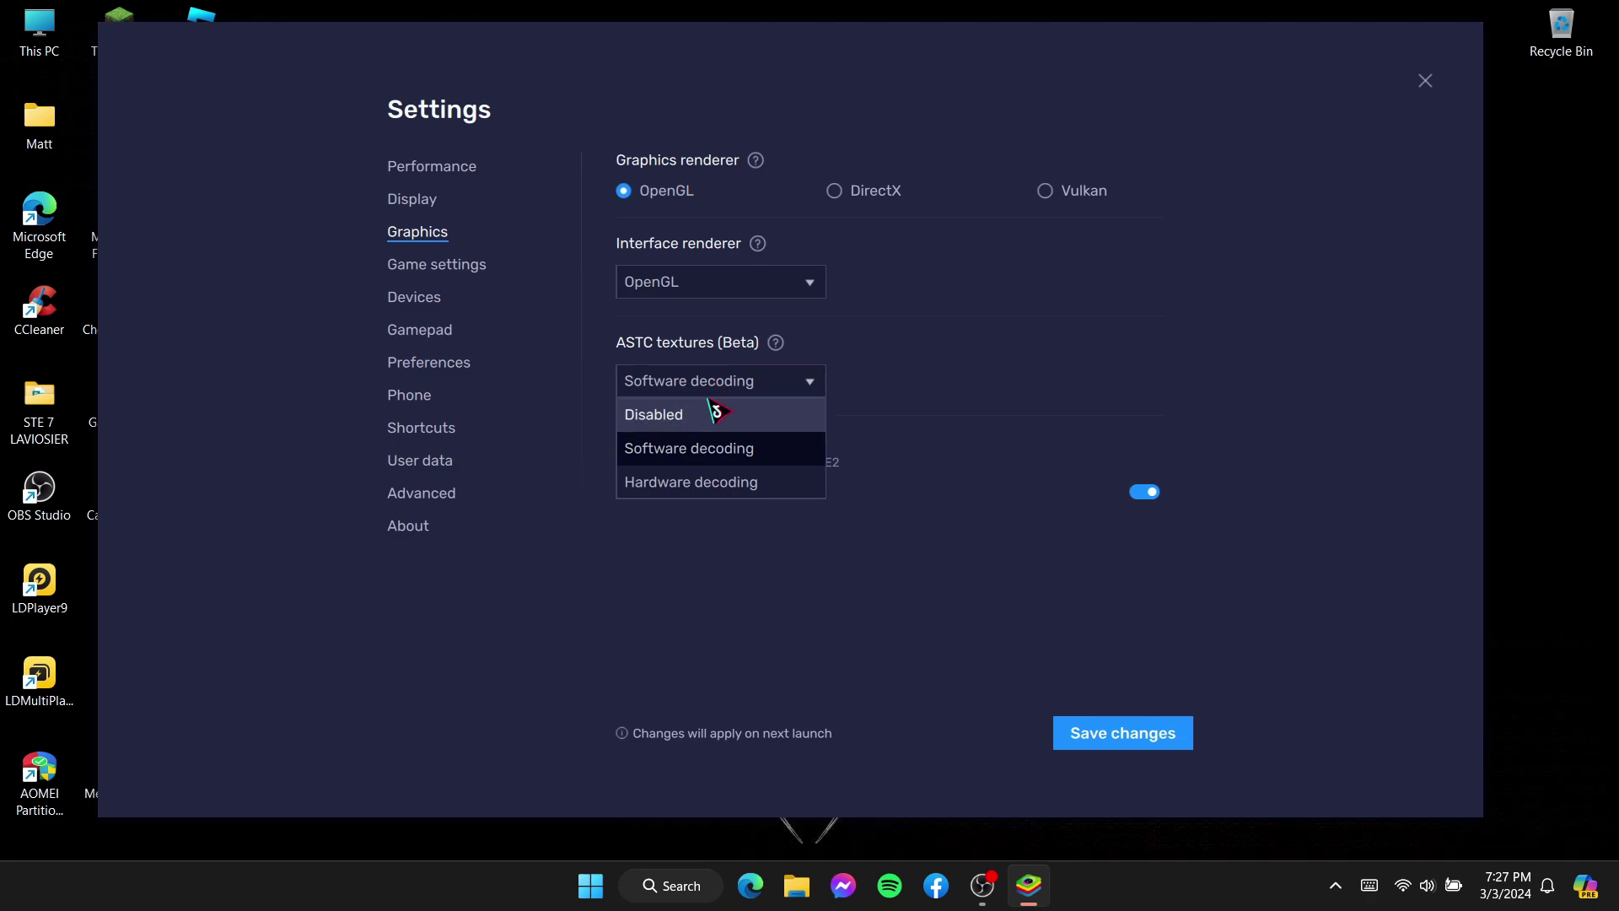
{"action": "left_click", "coordinate": [715, 413]}
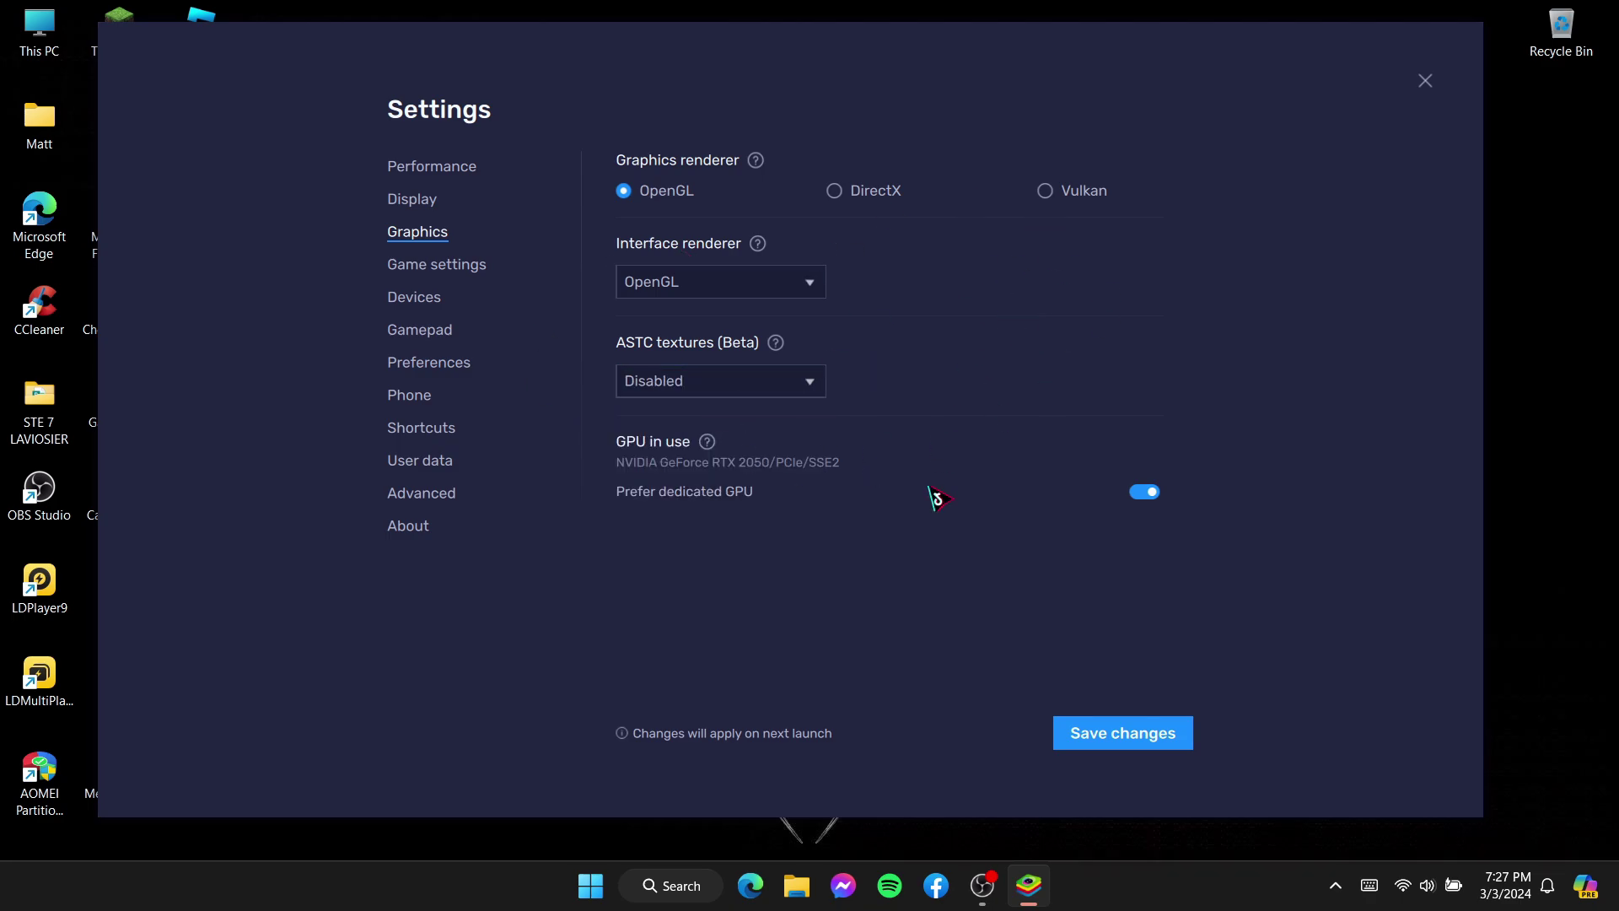
{"action": "left_click", "coordinate": [1117, 730]}
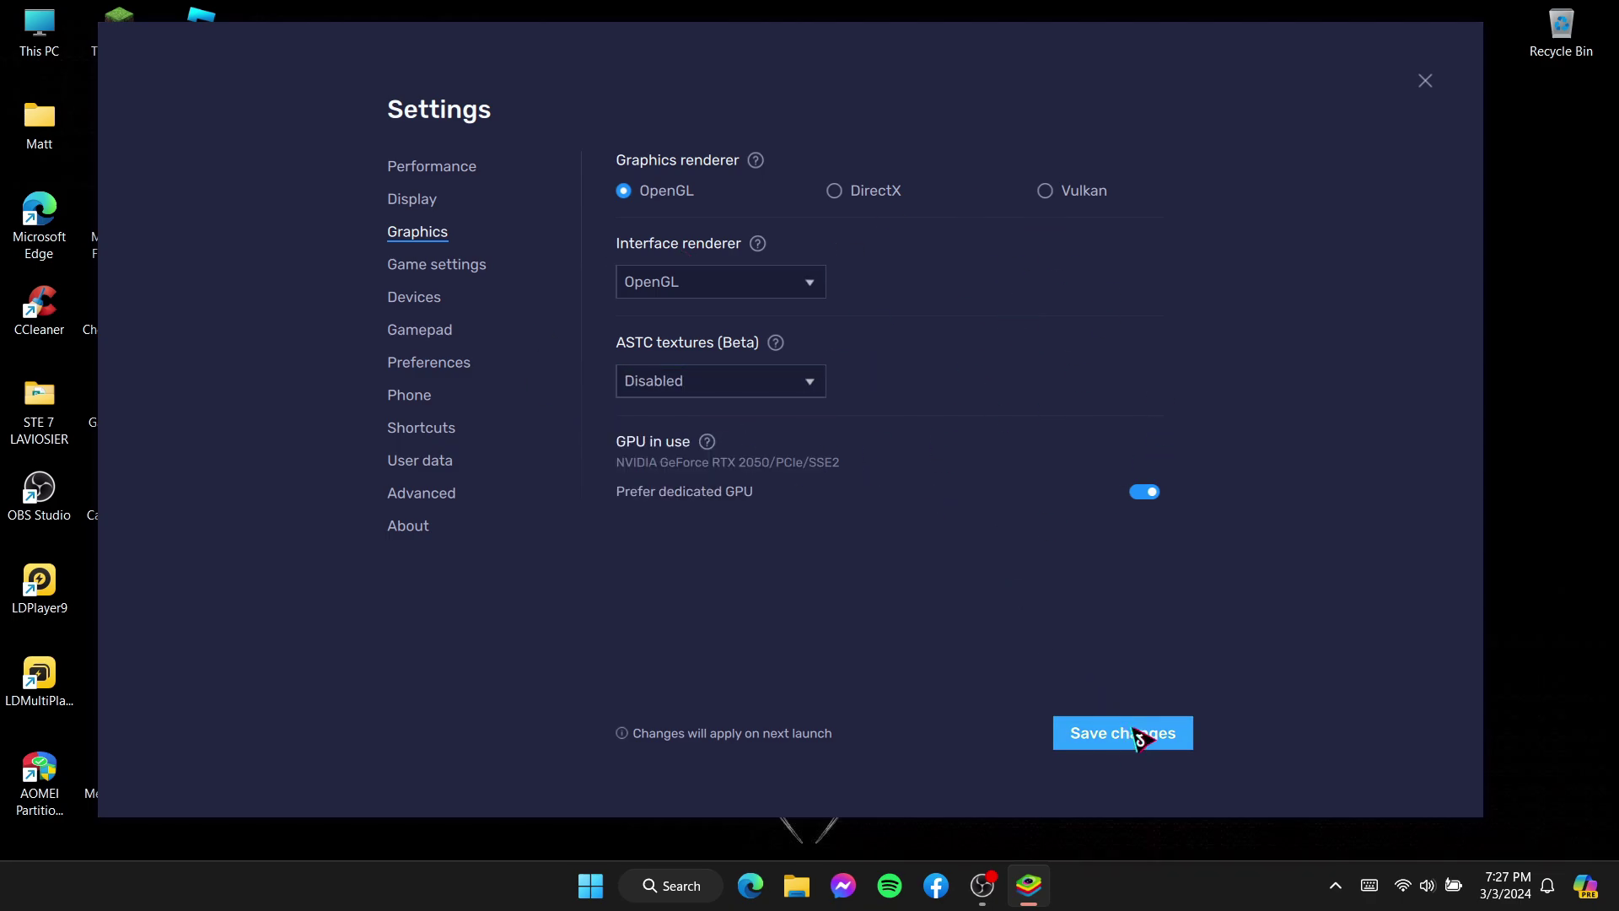
{"action": "left_click", "coordinate": [1140, 733]}
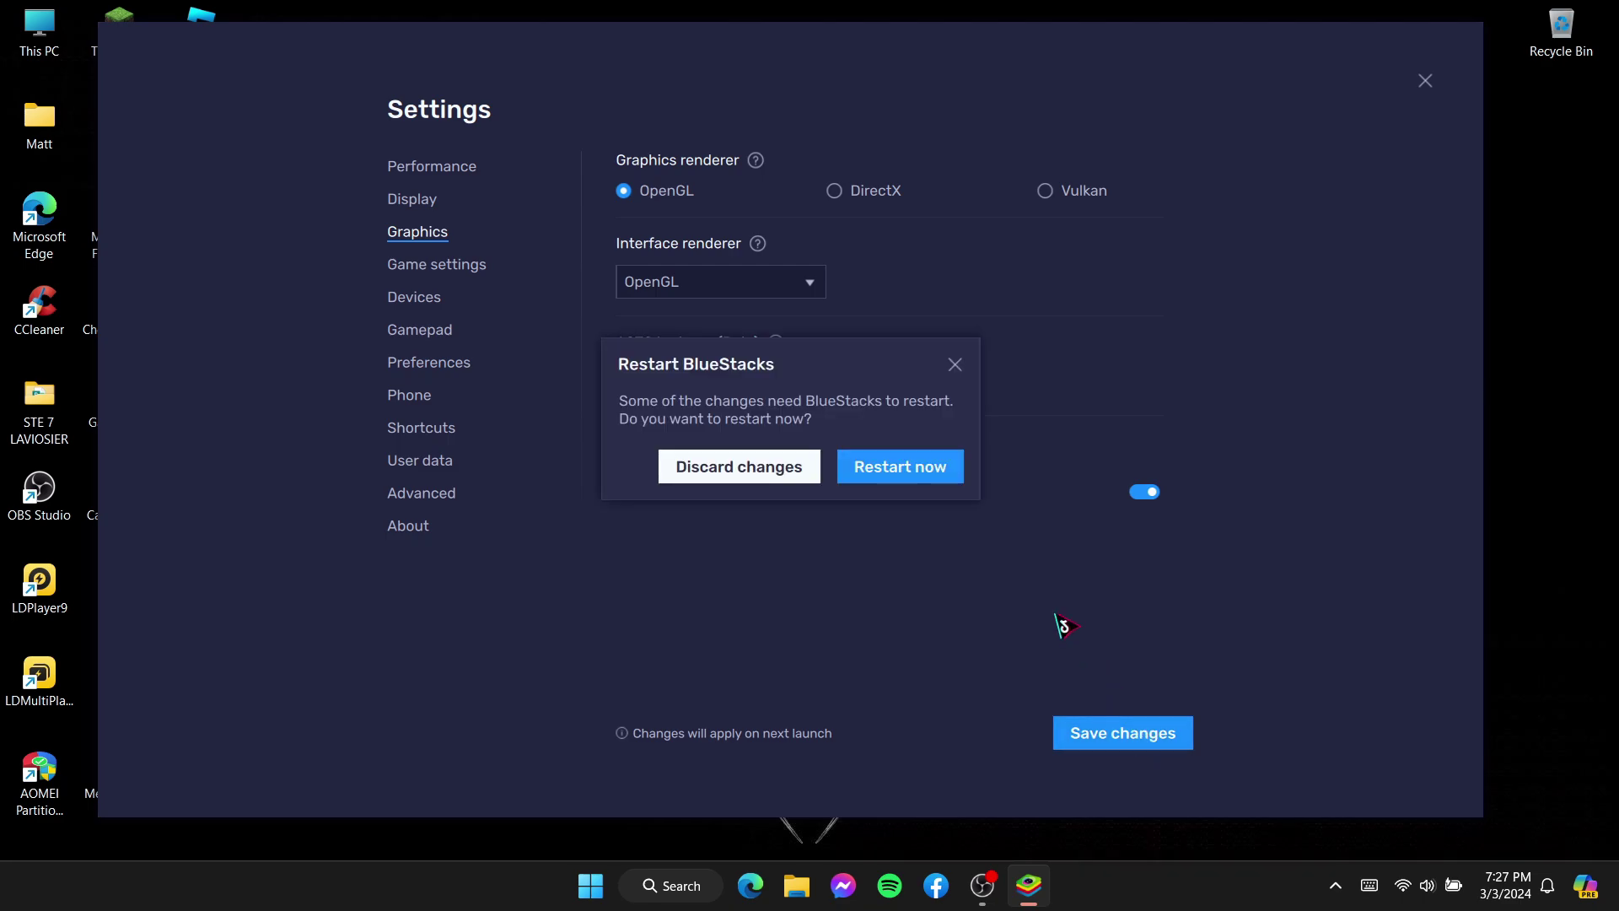
{"action": "left_click", "coordinate": [946, 474]}
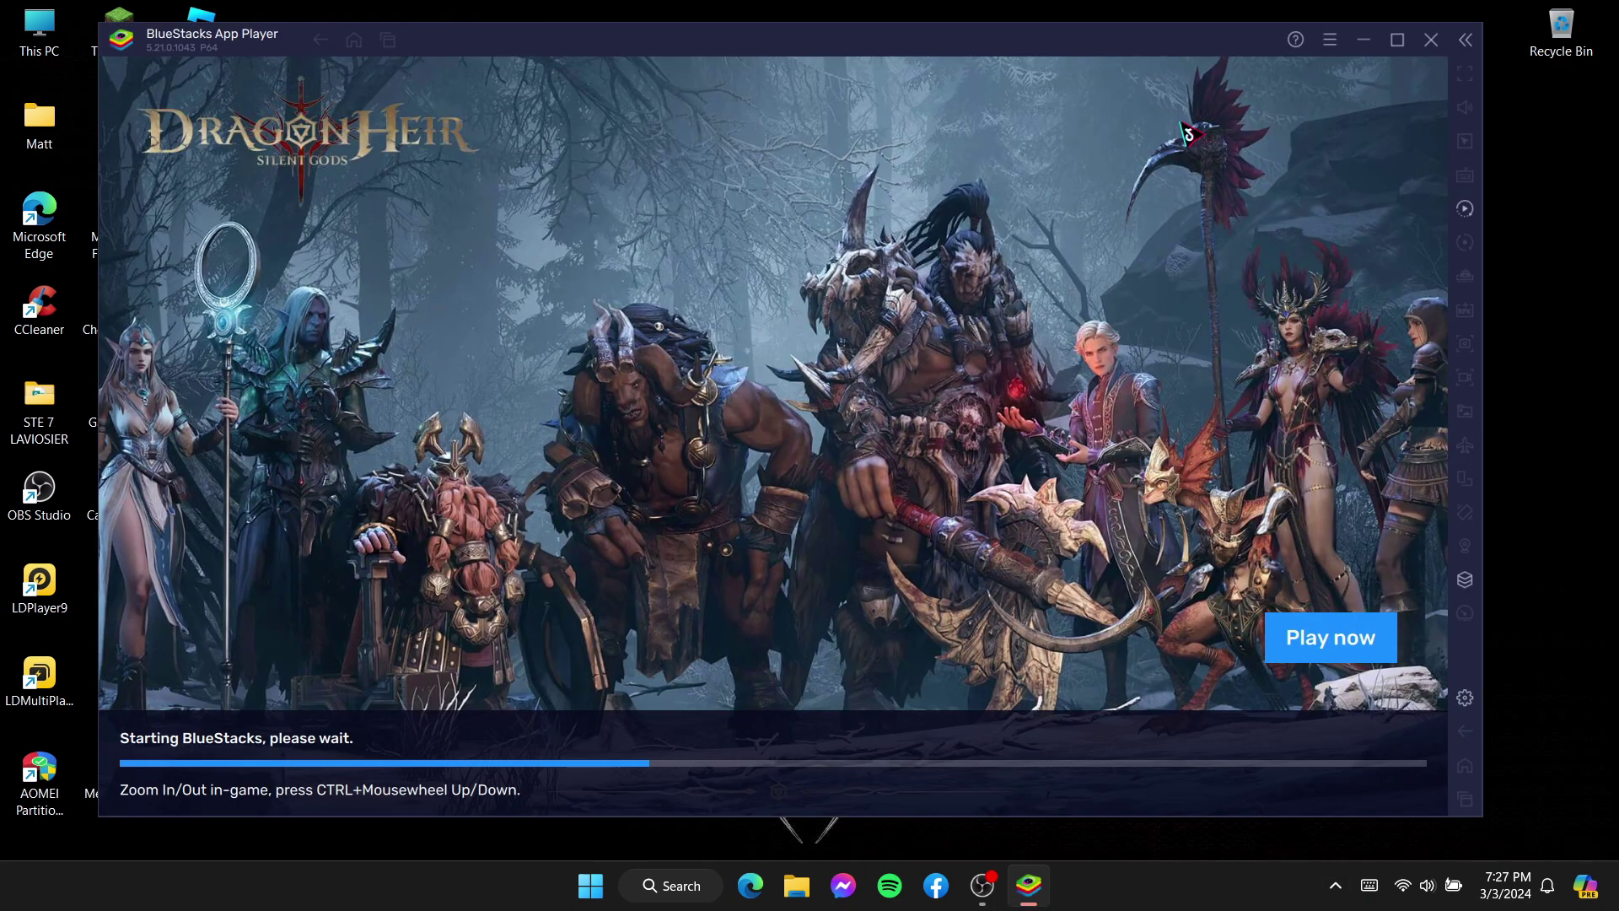
- Reopen the BlueStacks settings and review the game settings, devices, gamepad, preferences and phone options
{"action": "left_click", "coordinate": [1330, 40]}
{"action": "left_click", "coordinate": [1339, 81]}
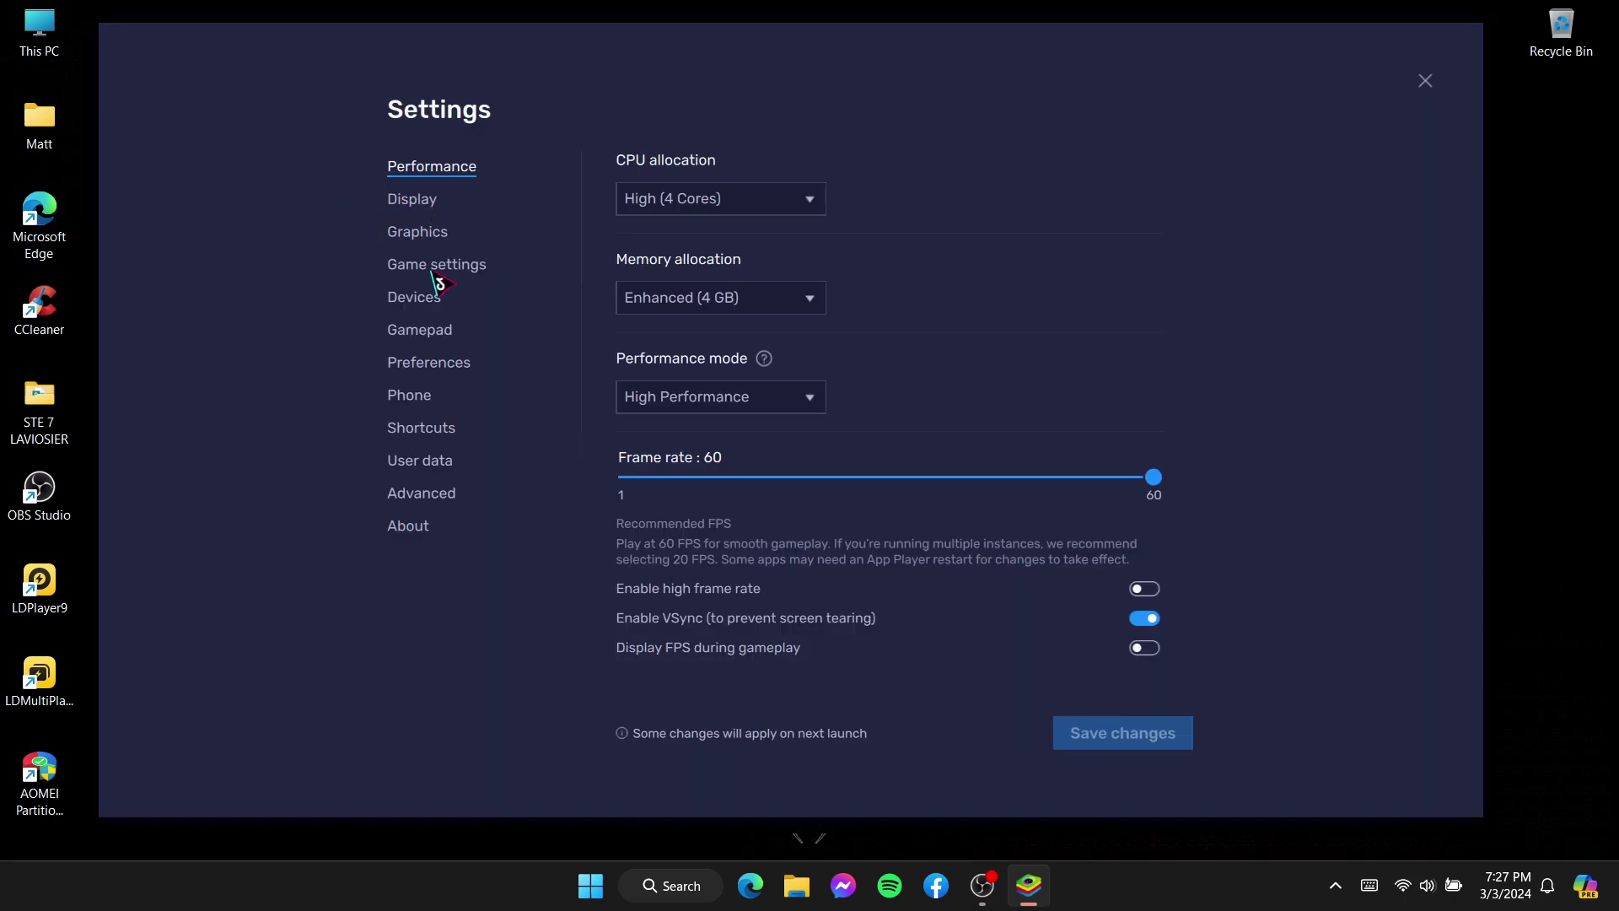
{"action": "left_click", "coordinate": [433, 268]}
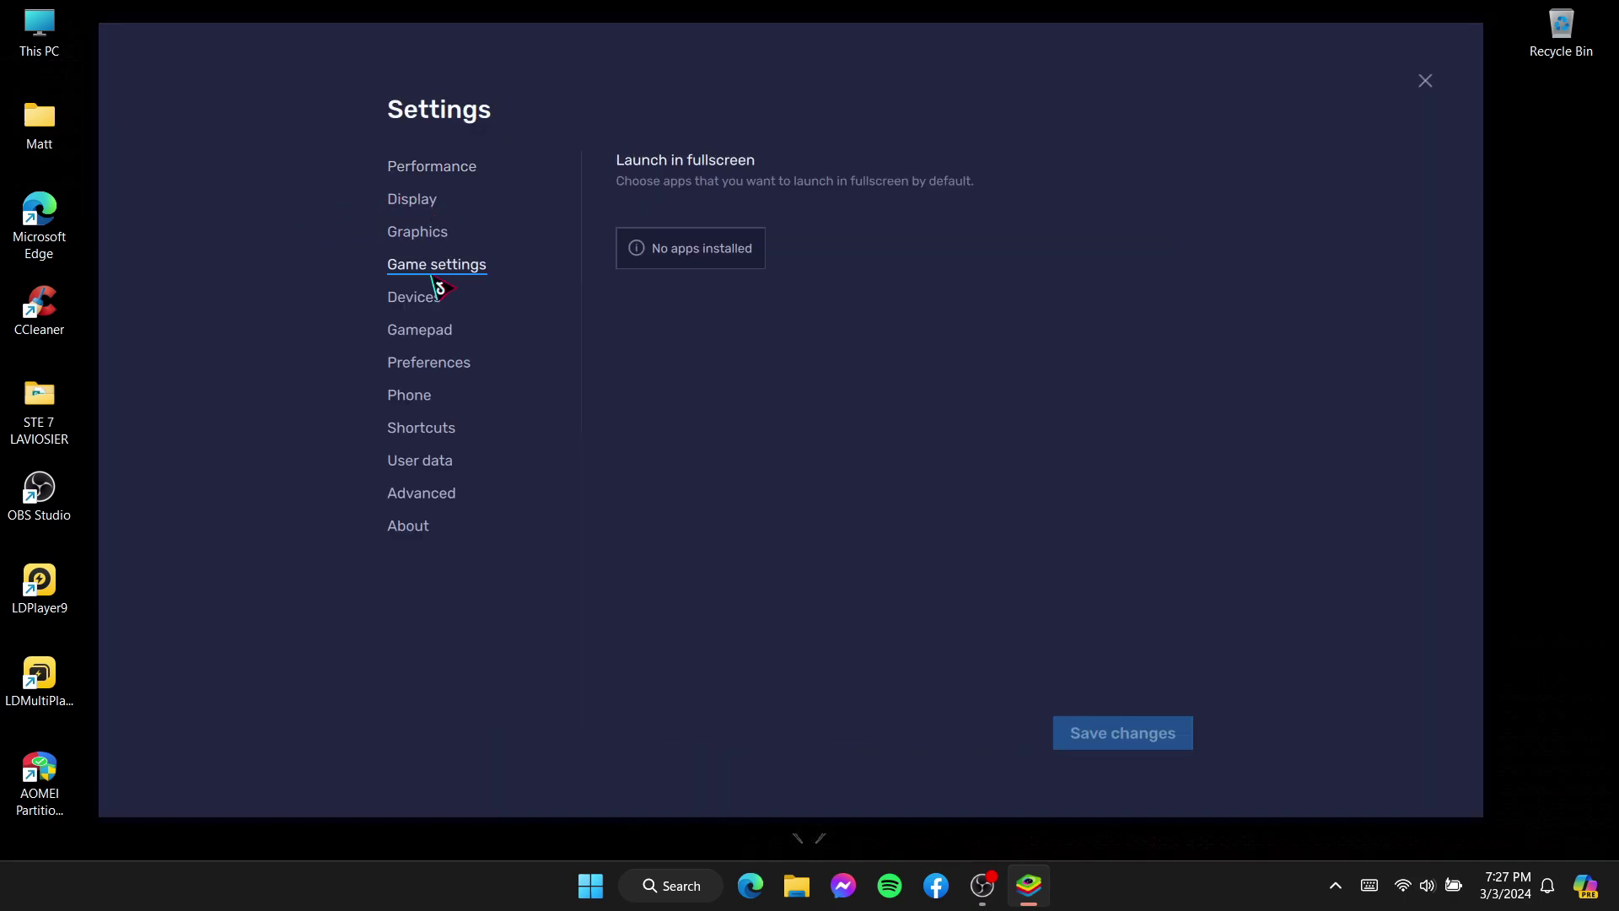
{"action": "left_click", "coordinate": [436, 299]}
{"action": "left_click", "coordinate": [431, 330]}
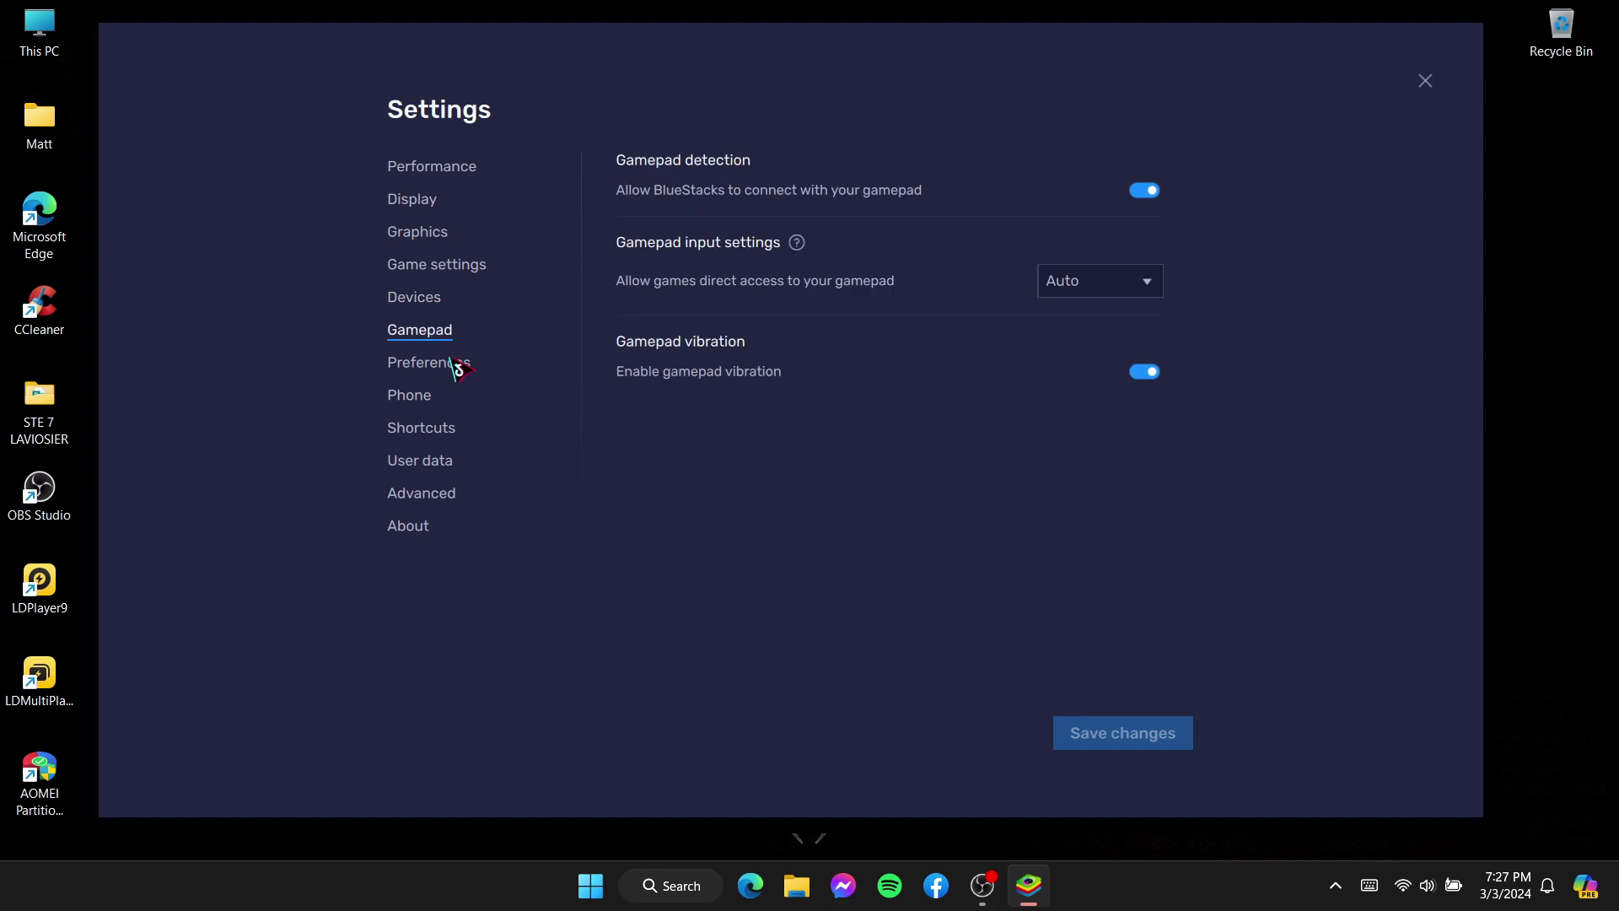
{"action": "left_click", "coordinate": [447, 365]}
{"action": "left_click", "coordinate": [422, 394]}
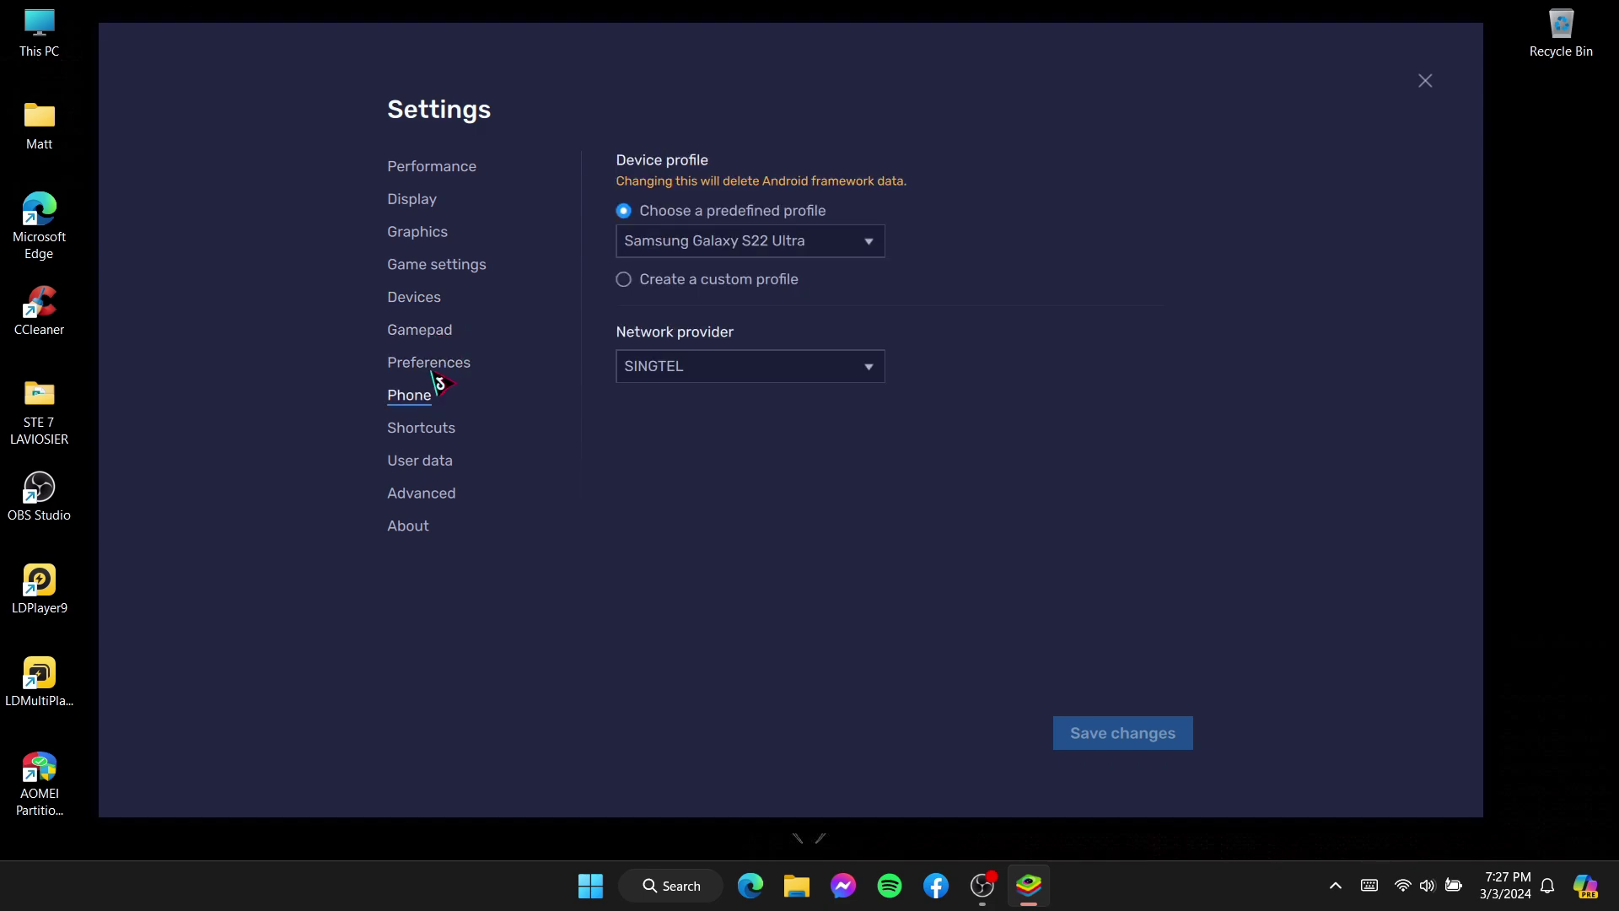
- In the preferences, disable the Discord connection, desktop shortcut creation, Google Play sign-in request and Android sound while tapping
{"action": "left_click", "coordinate": [430, 362]}
{"action": "left_click", "coordinate": [1147, 285]}
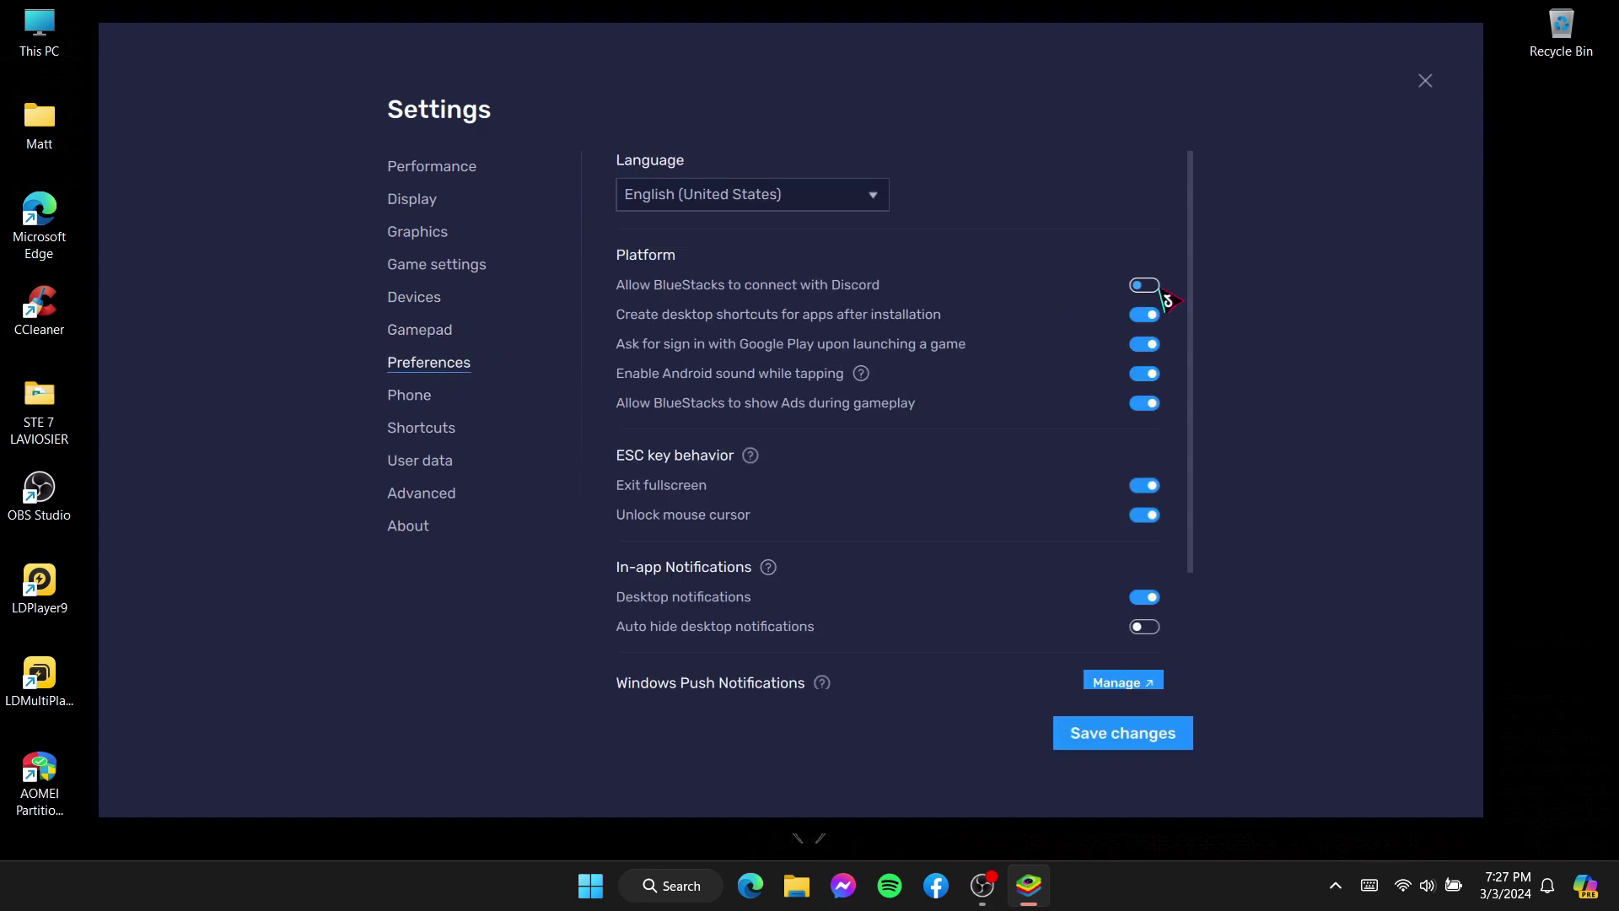
{"action": "left_click", "coordinate": [1147, 315]}
{"action": "left_click", "coordinate": [1151, 343]}
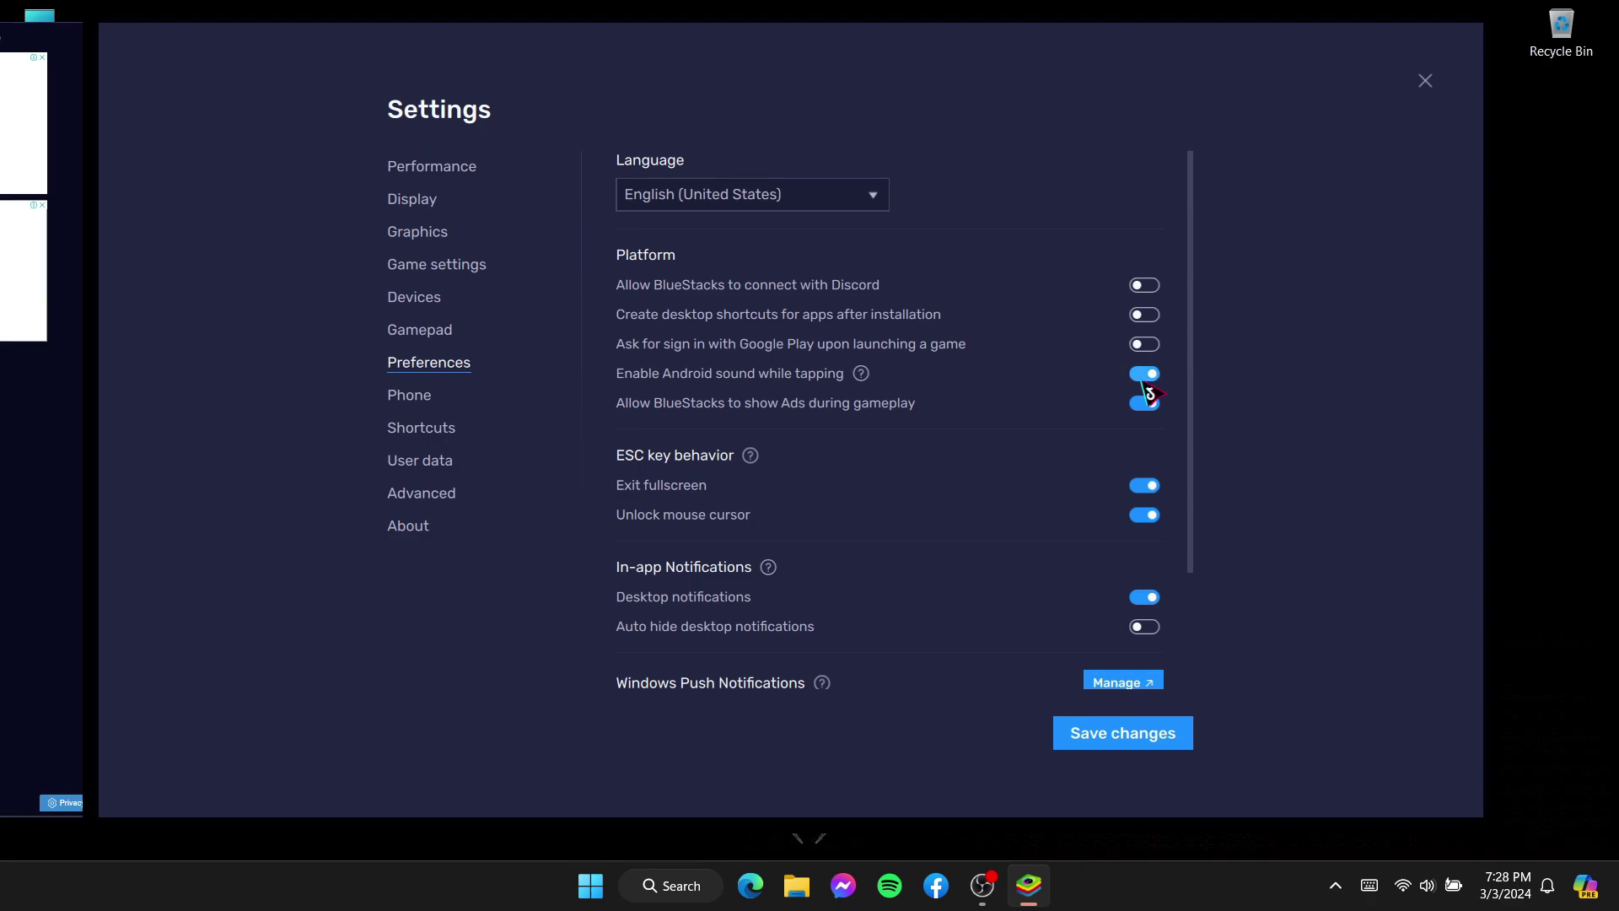
{"action": "left_click", "coordinate": [1145, 373]}
- Keep ads during gameplay enabled and save the preference changes
{"action": "left_click", "coordinate": [1147, 403]}
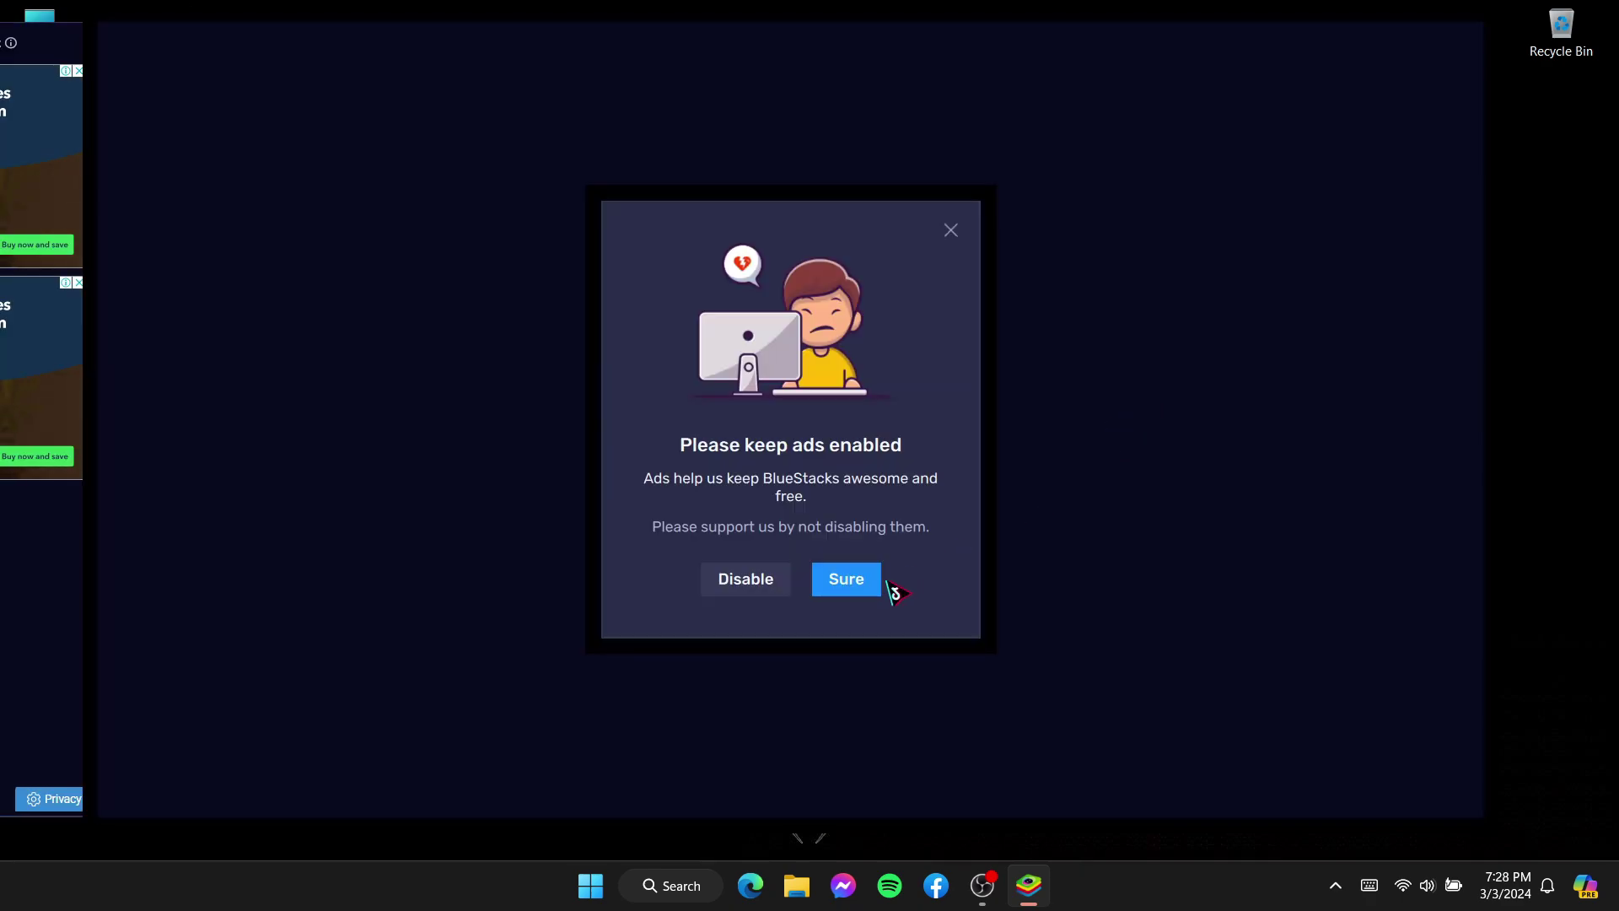
{"action": "left_click", "coordinate": [850, 587]}
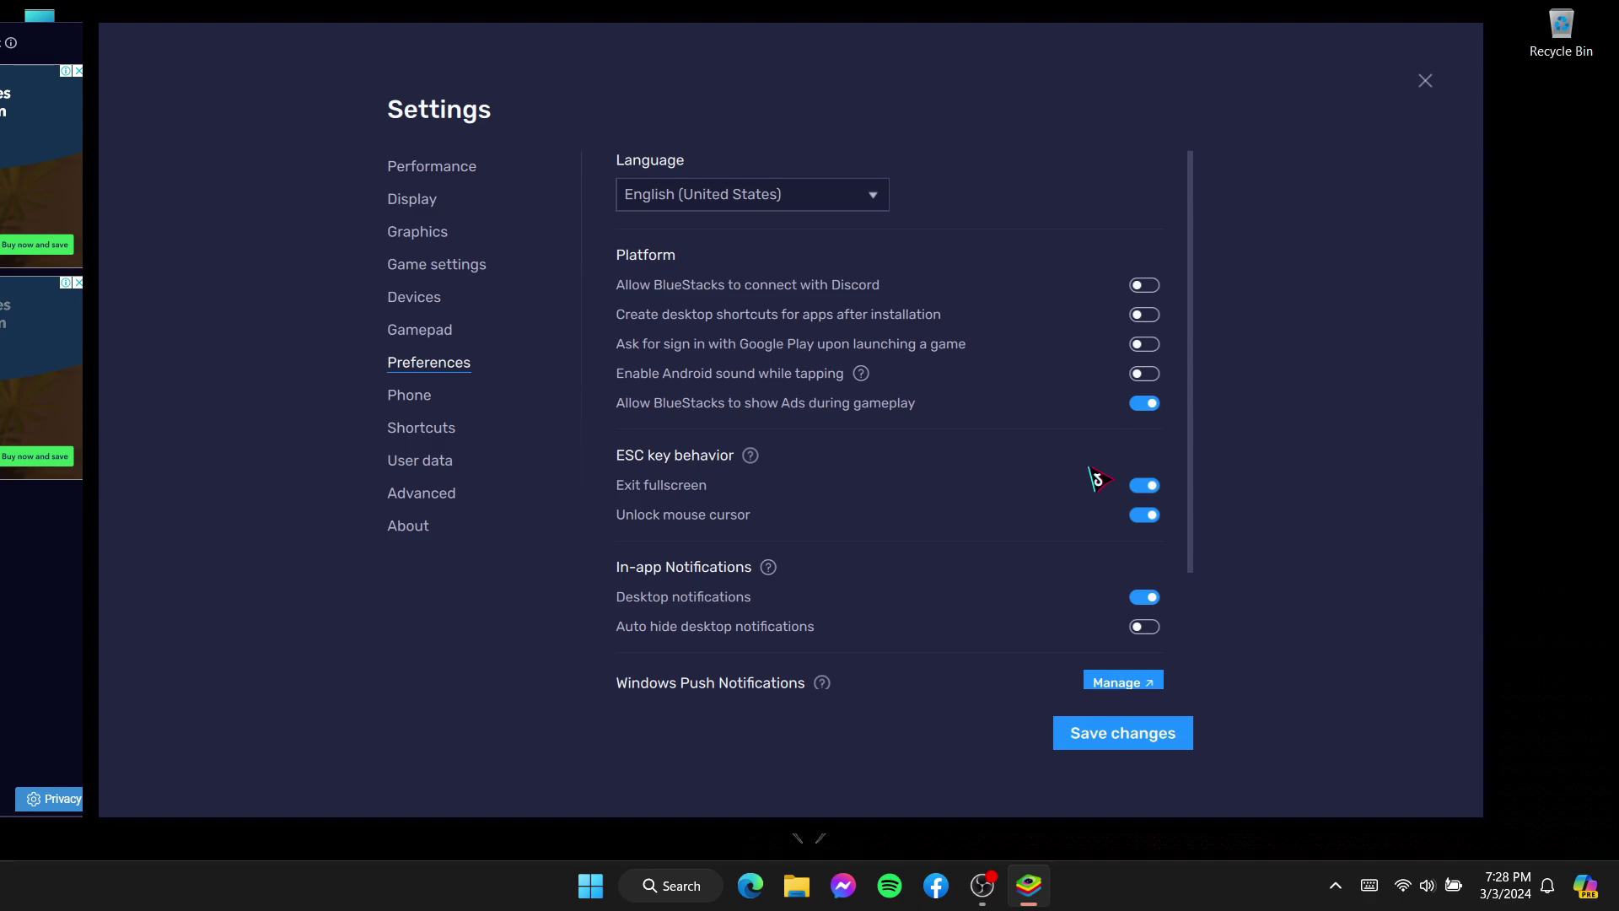
{"action": "scroll", "coordinate": [1088, 514], "scroll_direction": "down", "scroll_amount": 3}
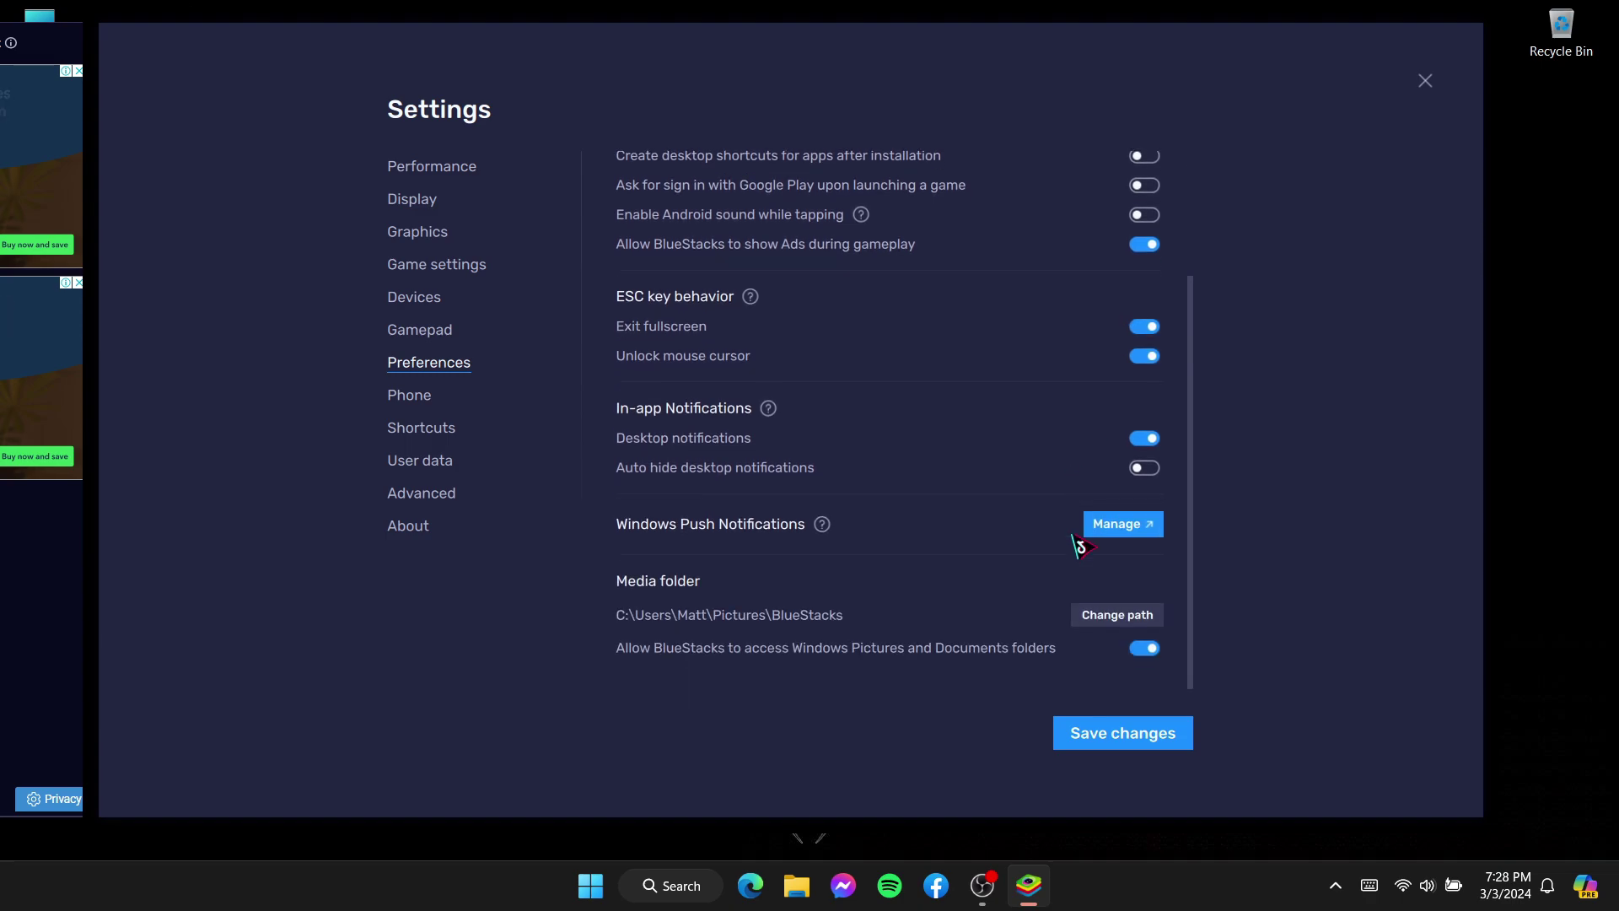
{"action": "left_click", "coordinate": [1117, 746]}
- Review the phone, user data, advanced and about settings, and close the BlueStacks settings
{"action": "left_click", "coordinate": [411, 396]}
{"action": "left_click", "coordinate": [426, 460]}
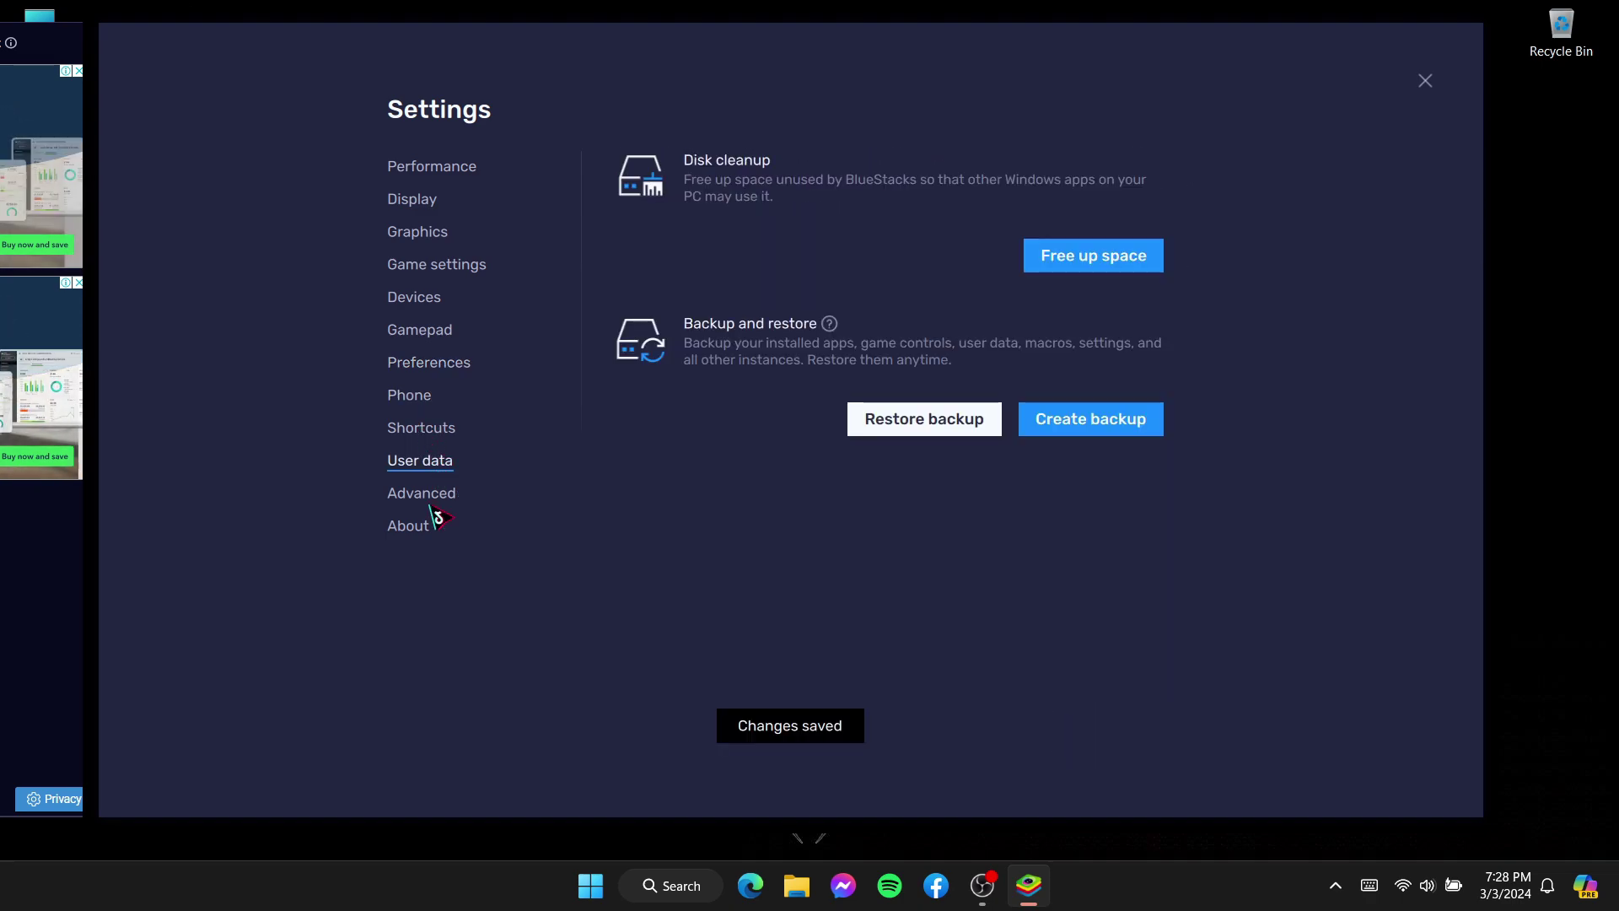
{"action": "left_click", "coordinate": [423, 493]}
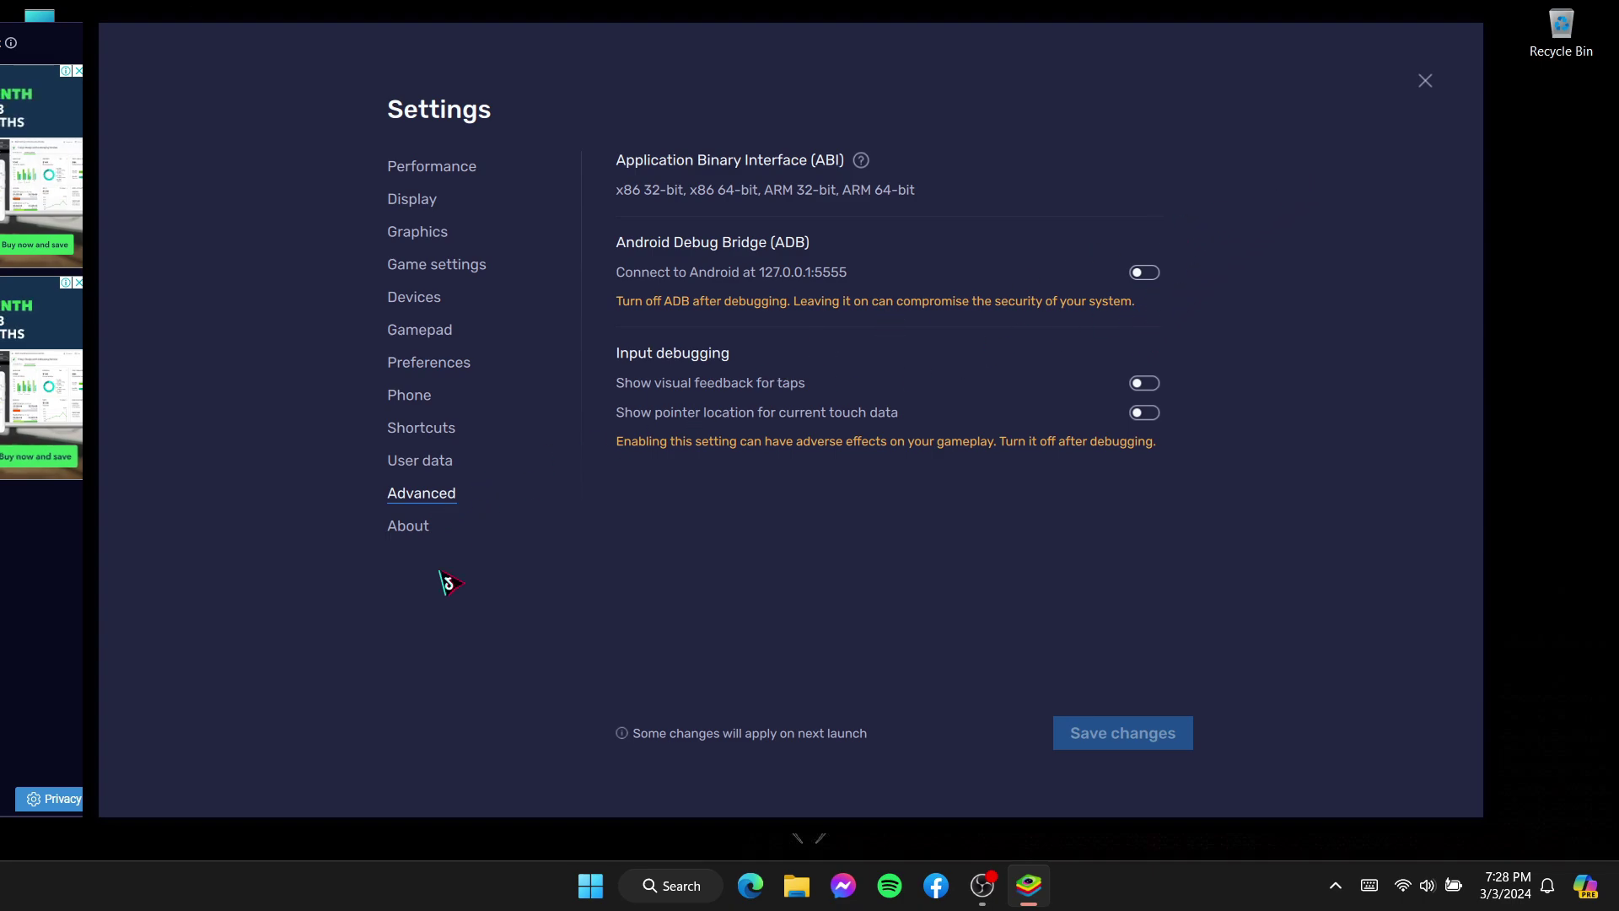
{"action": "left_click", "coordinate": [439, 527]}
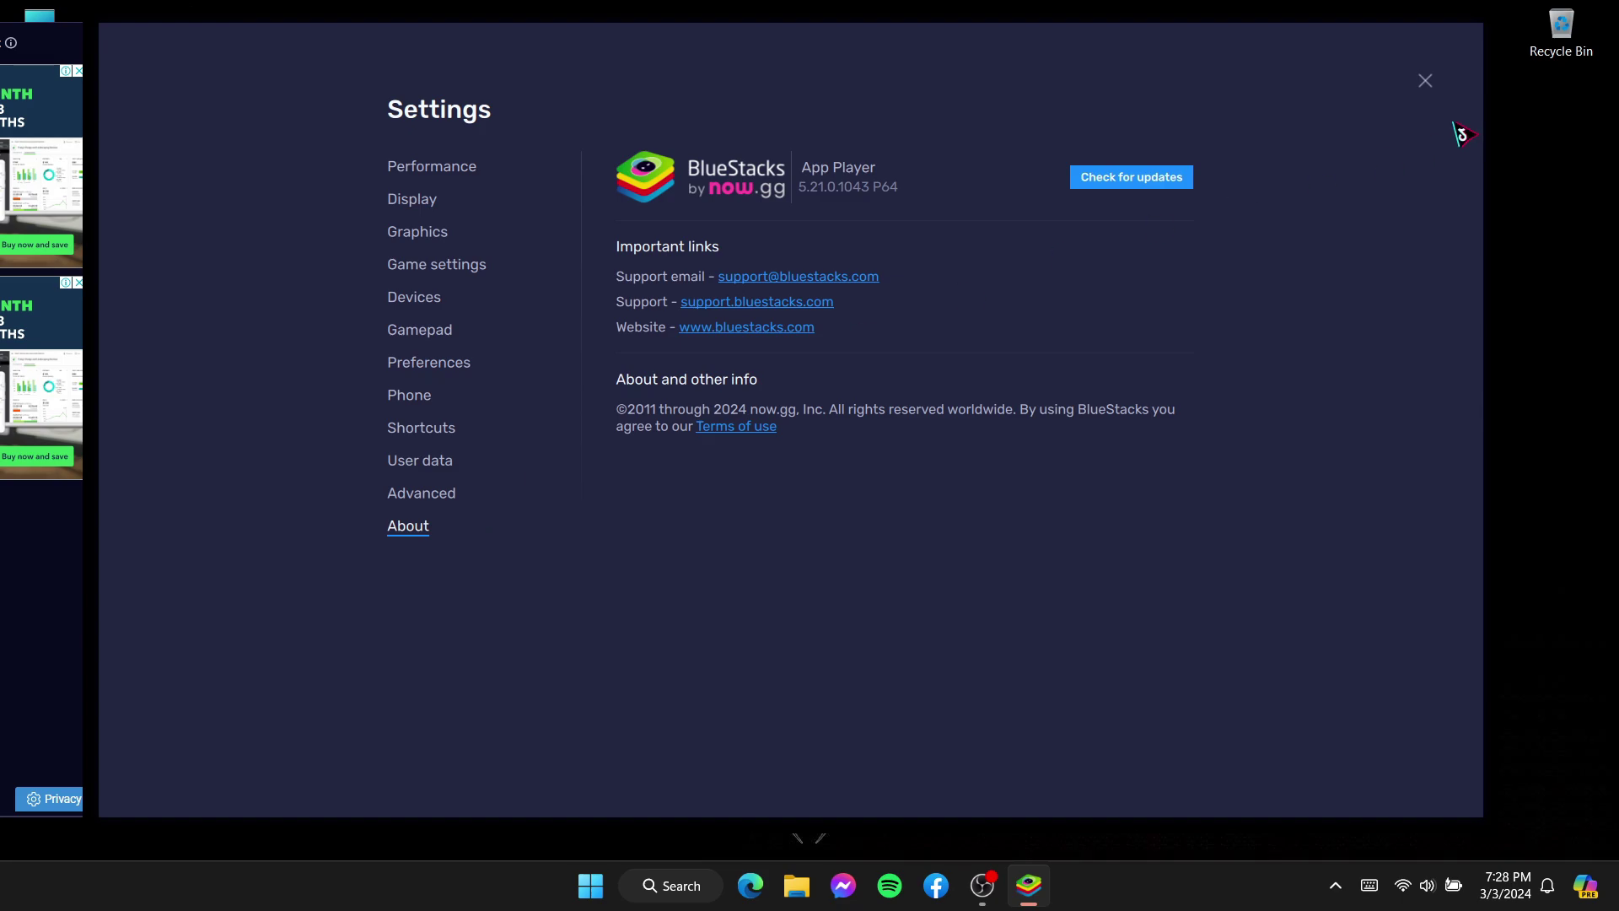
{"action": "left_click", "coordinate": [1425, 81]}
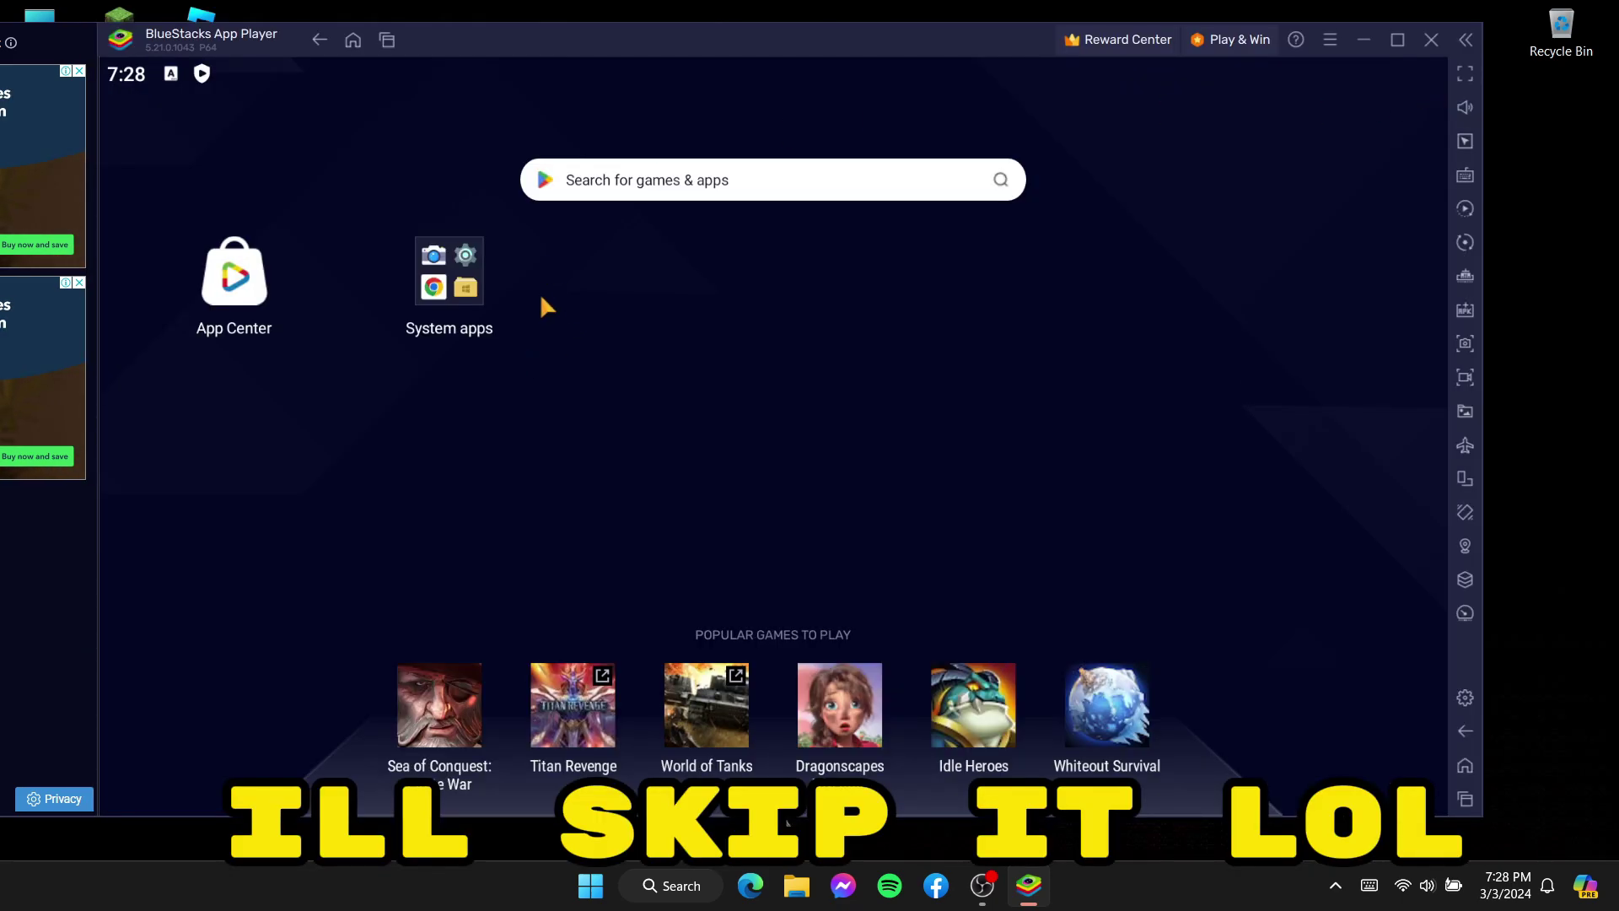
- Open an app from the System apps folder, and launch Bed Wars from the recently played games
{"action": "left_click", "coordinate": [467, 263]}
{"action": "left_click", "coordinate": [892, 418]}
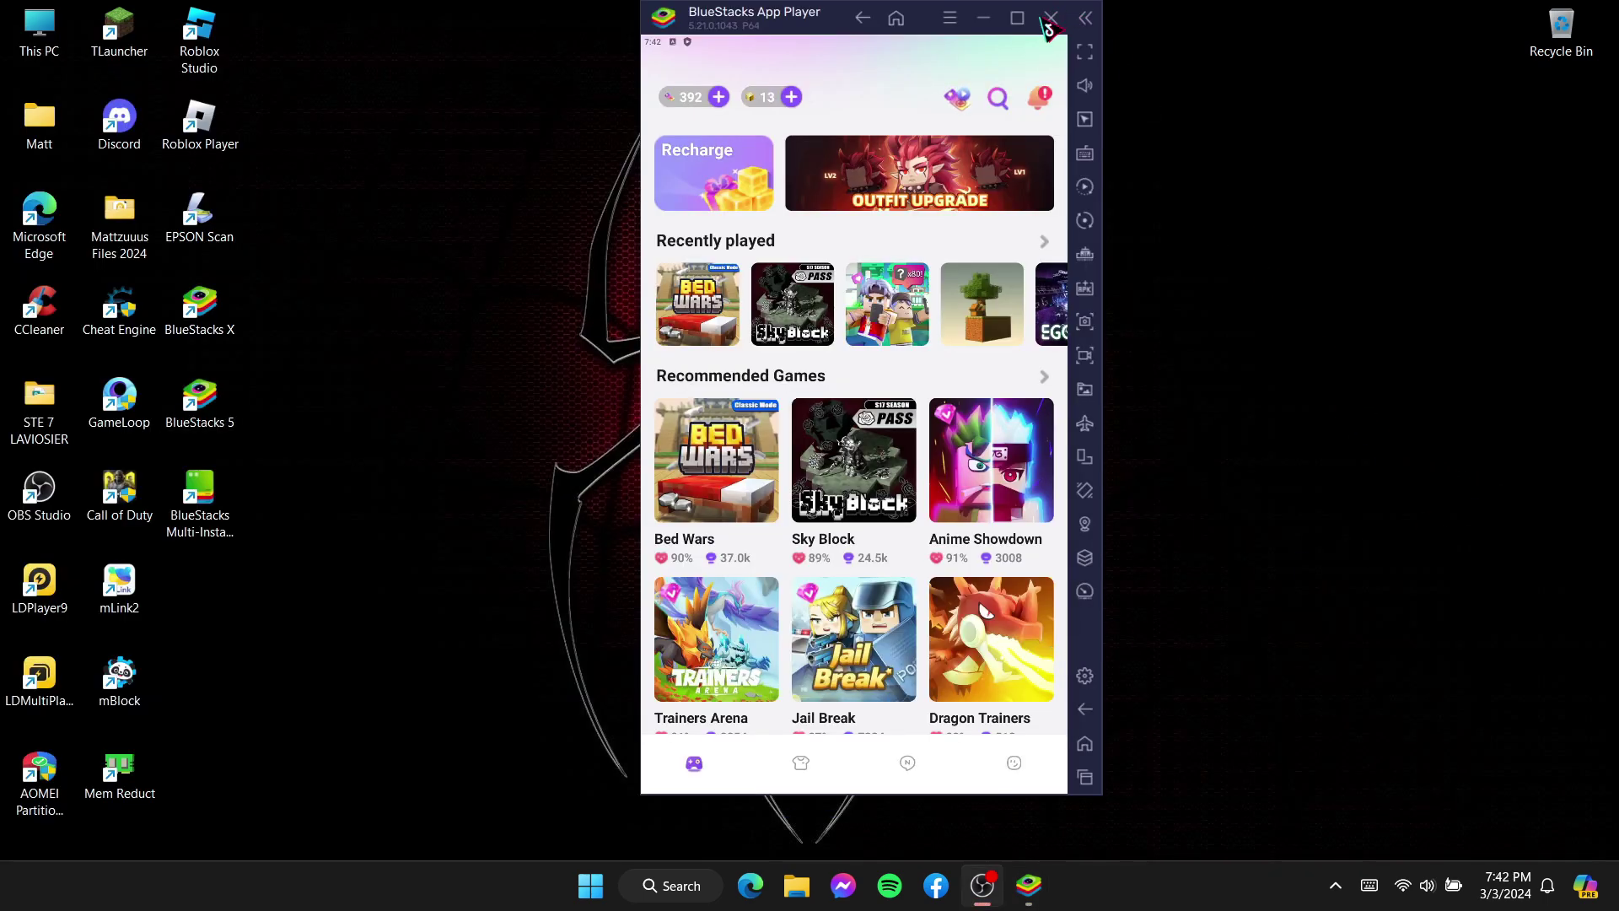
{"action": "left_click", "coordinate": [687, 305]}
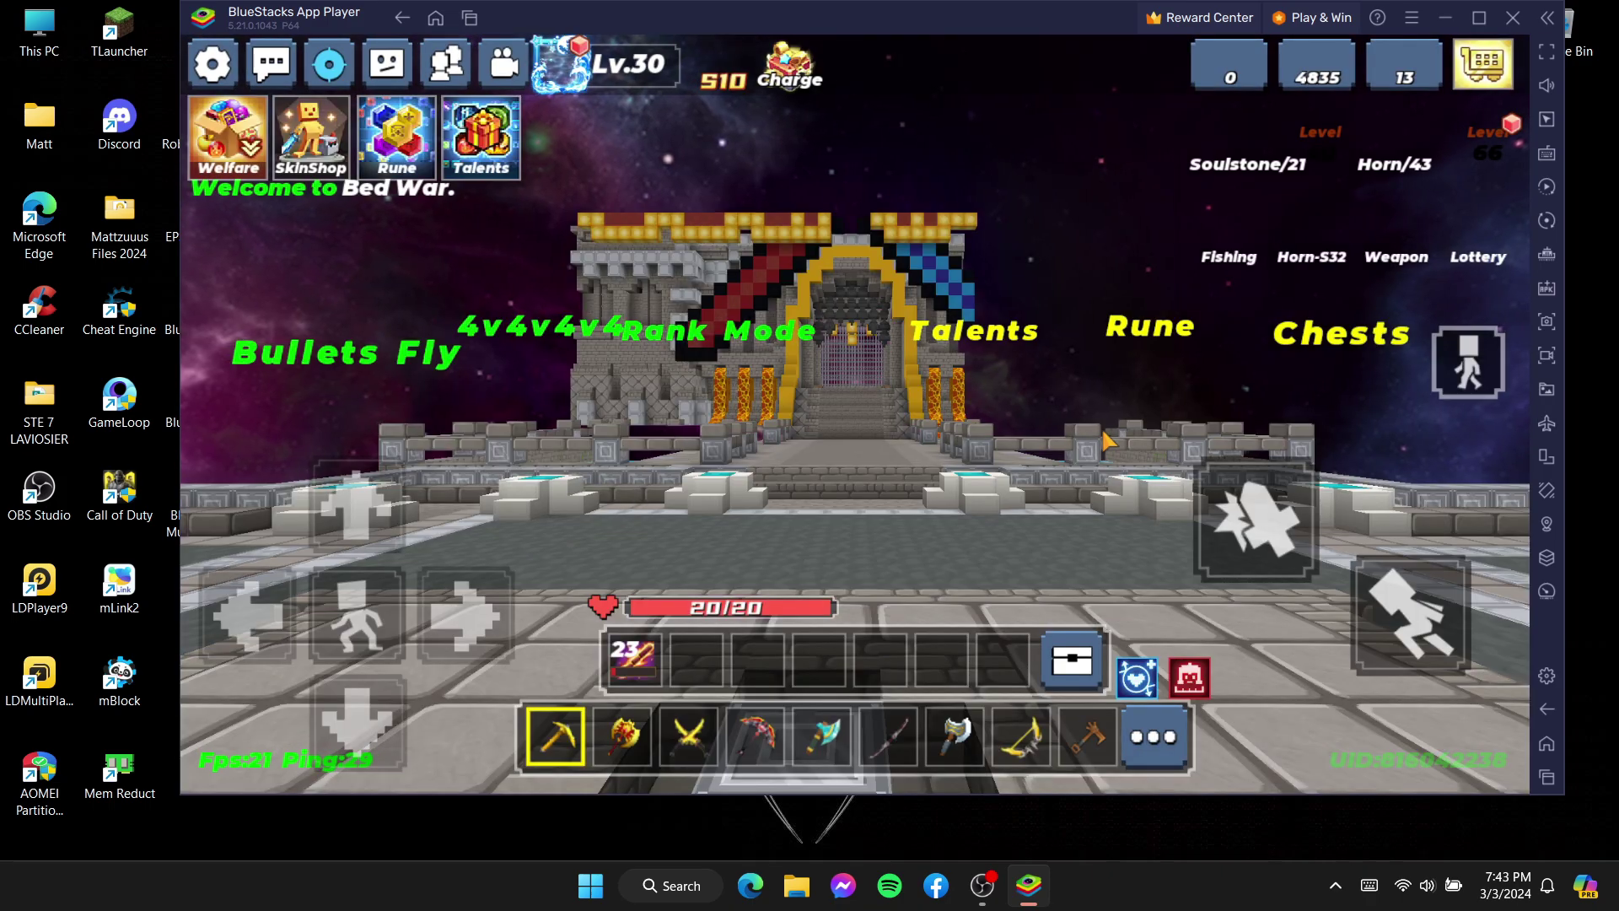
- In the game's screen settings, set the sensitivity to 4 and the view to 10
{"action": "left_click", "coordinate": [208, 67]}
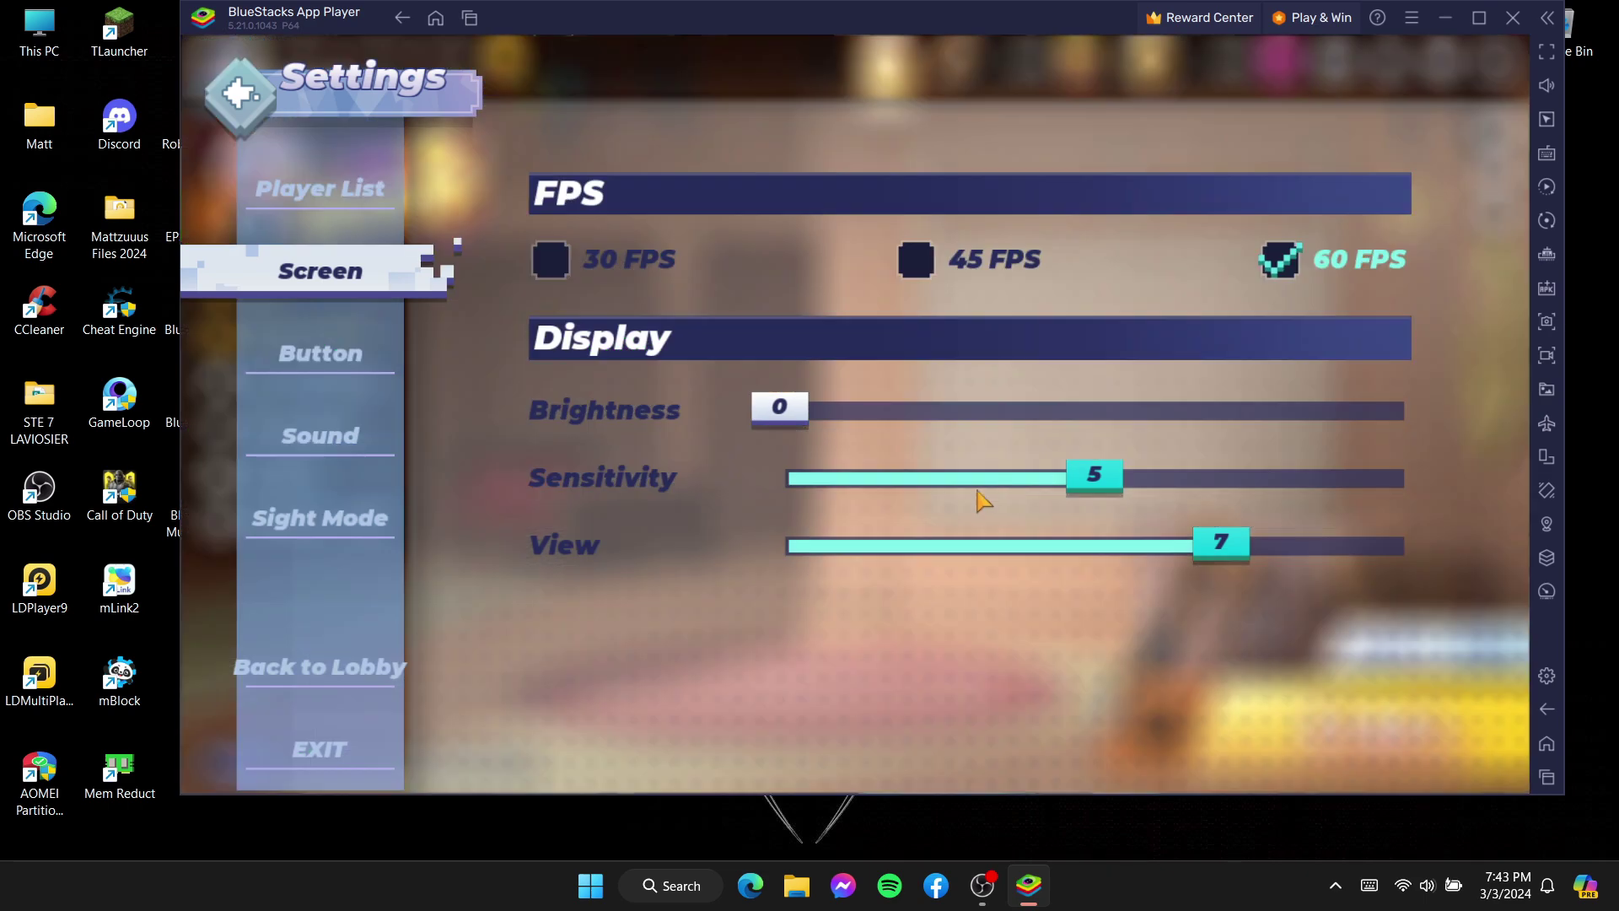
{"action": "left_click", "coordinate": [1084, 483]}
{"action": "left_click_drag", "start_coordinate": [1231, 544], "coordinate": [1442, 565]}
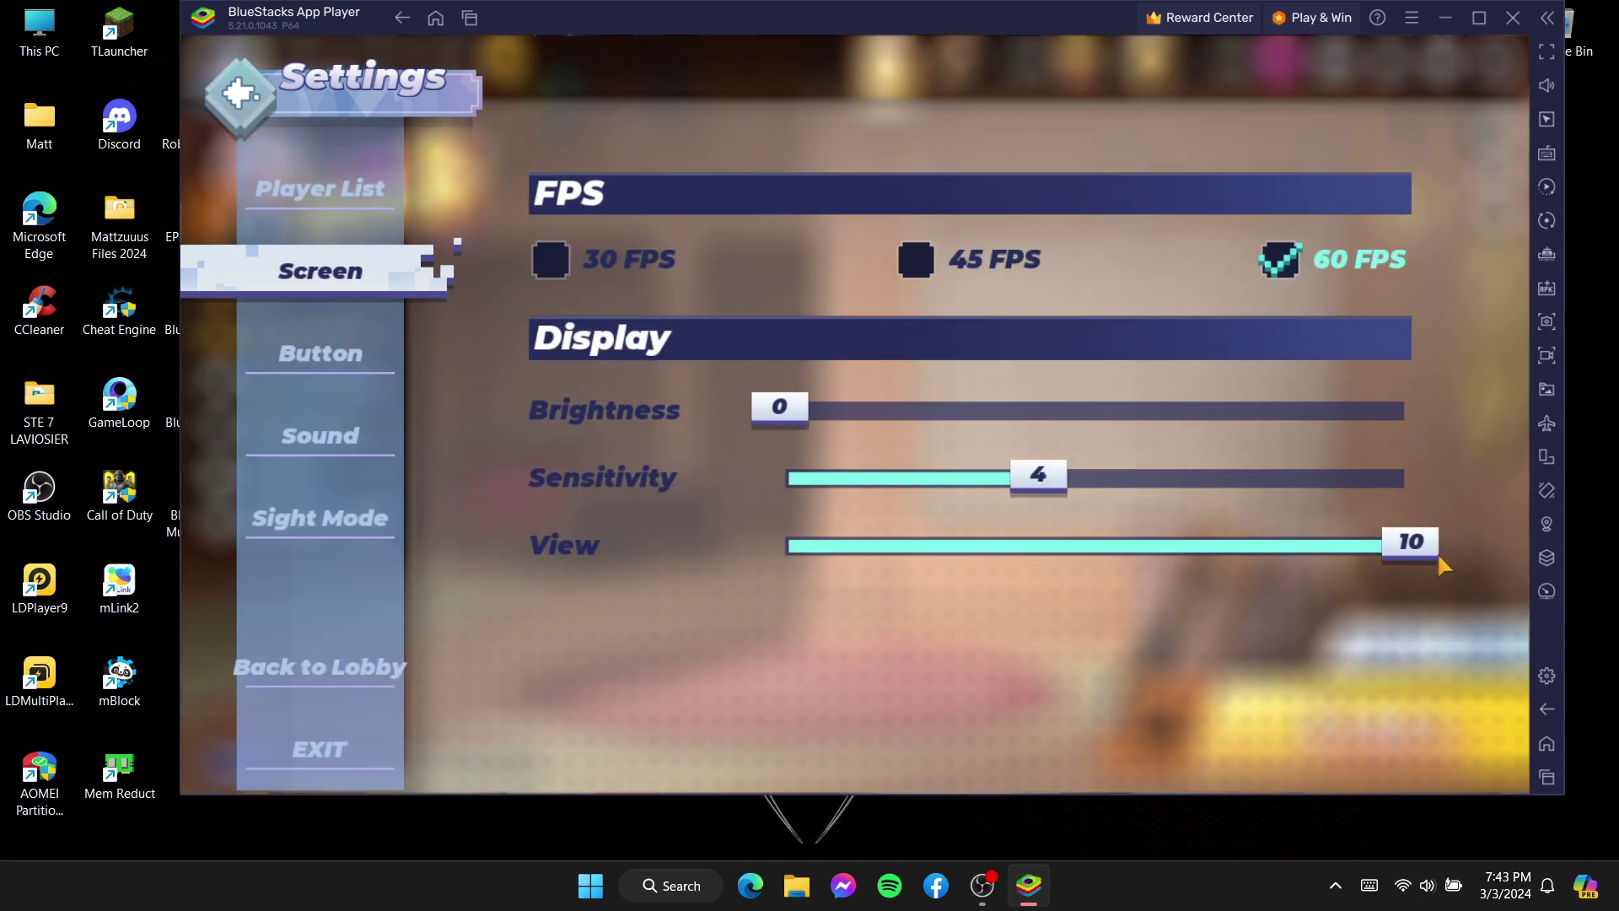
- Set the game's button size to 0.0, and turn the game music off with music volume at 0
{"action": "left_click", "coordinate": [324, 371]}
{"action": "left_click", "coordinate": [846, 458]}
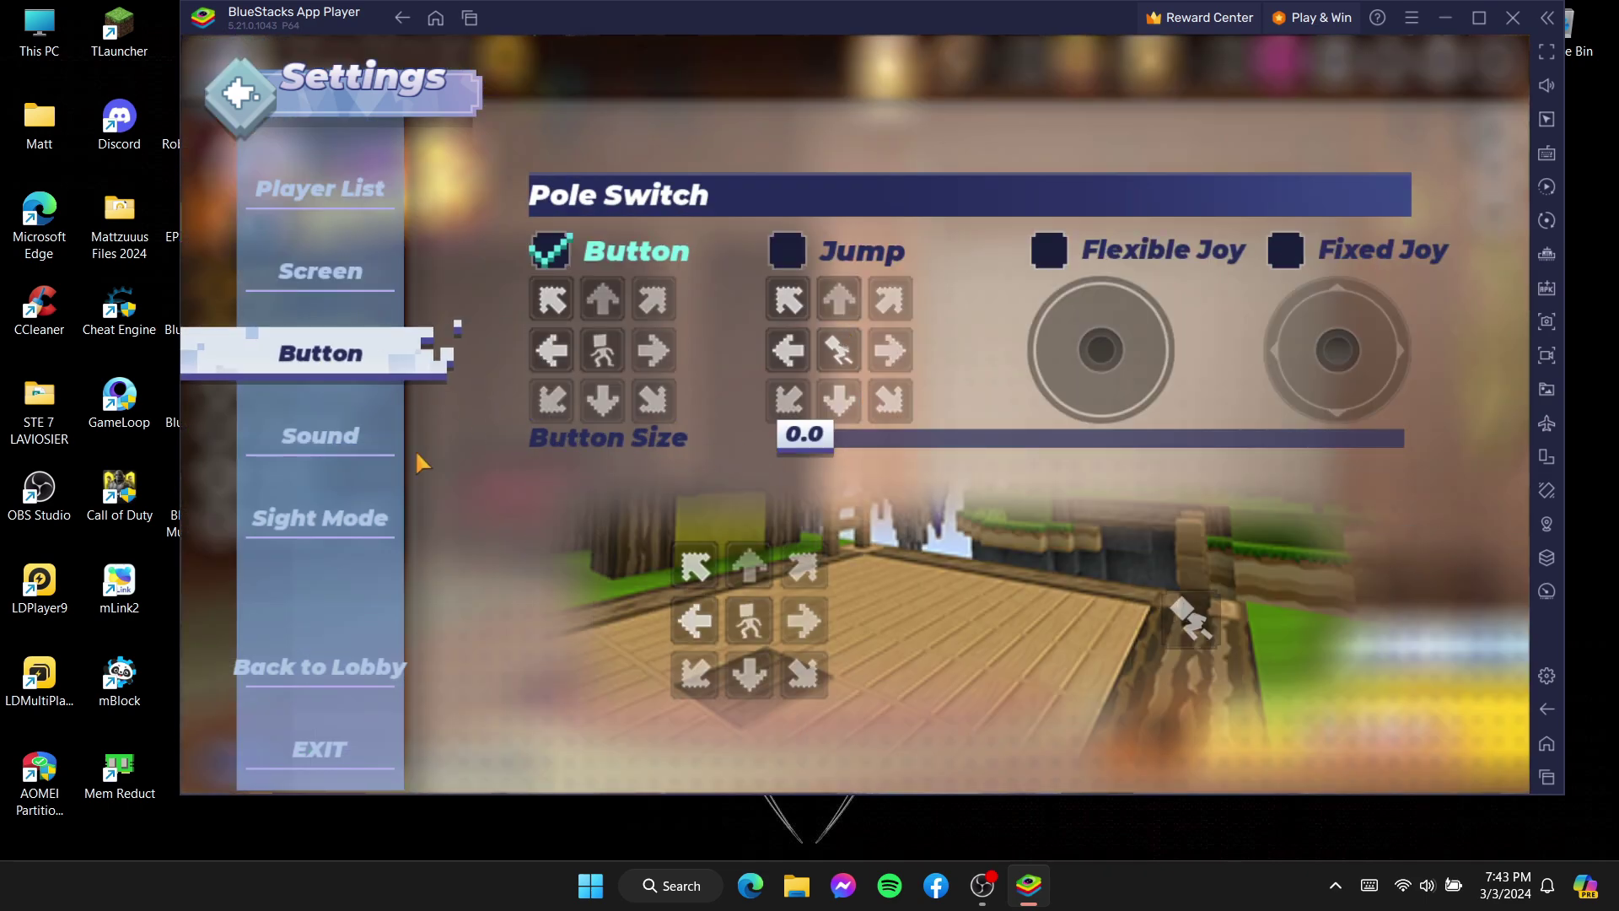
{"action": "left_click", "coordinate": [415, 448]}
{"action": "left_click", "coordinate": [789, 274]}
{"action": "left_click", "coordinate": [1026, 358]}
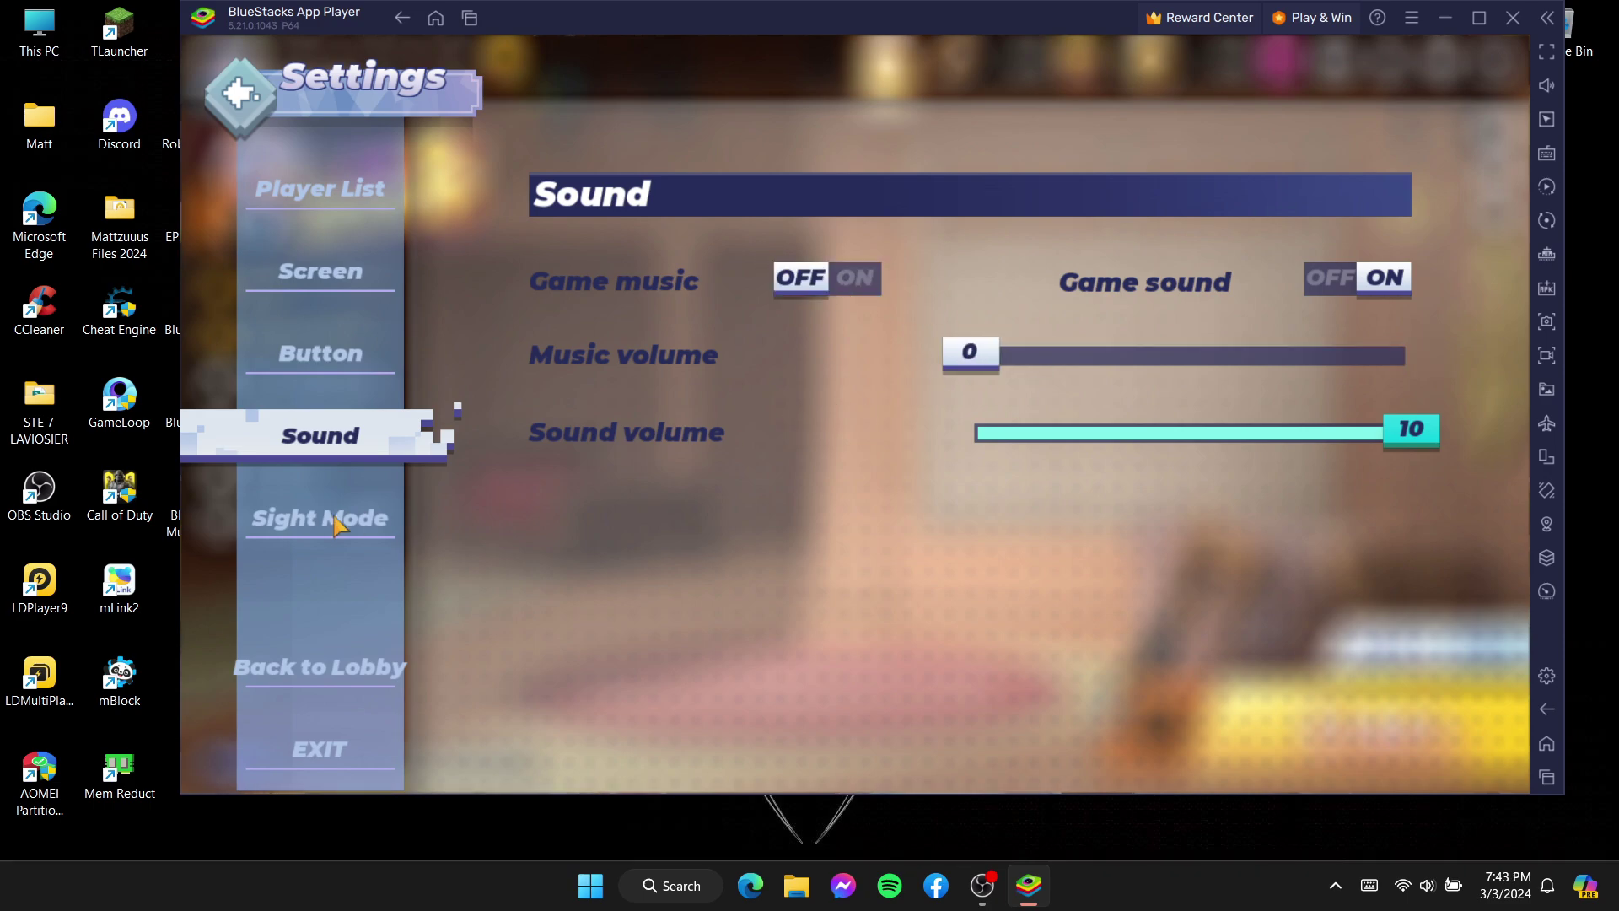
- Review the game's sight mode and player list, and return to the lobby to look around
{"action": "left_click", "coordinate": [341, 518]}
{"action": "left_click", "coordinate": [324, 187]}
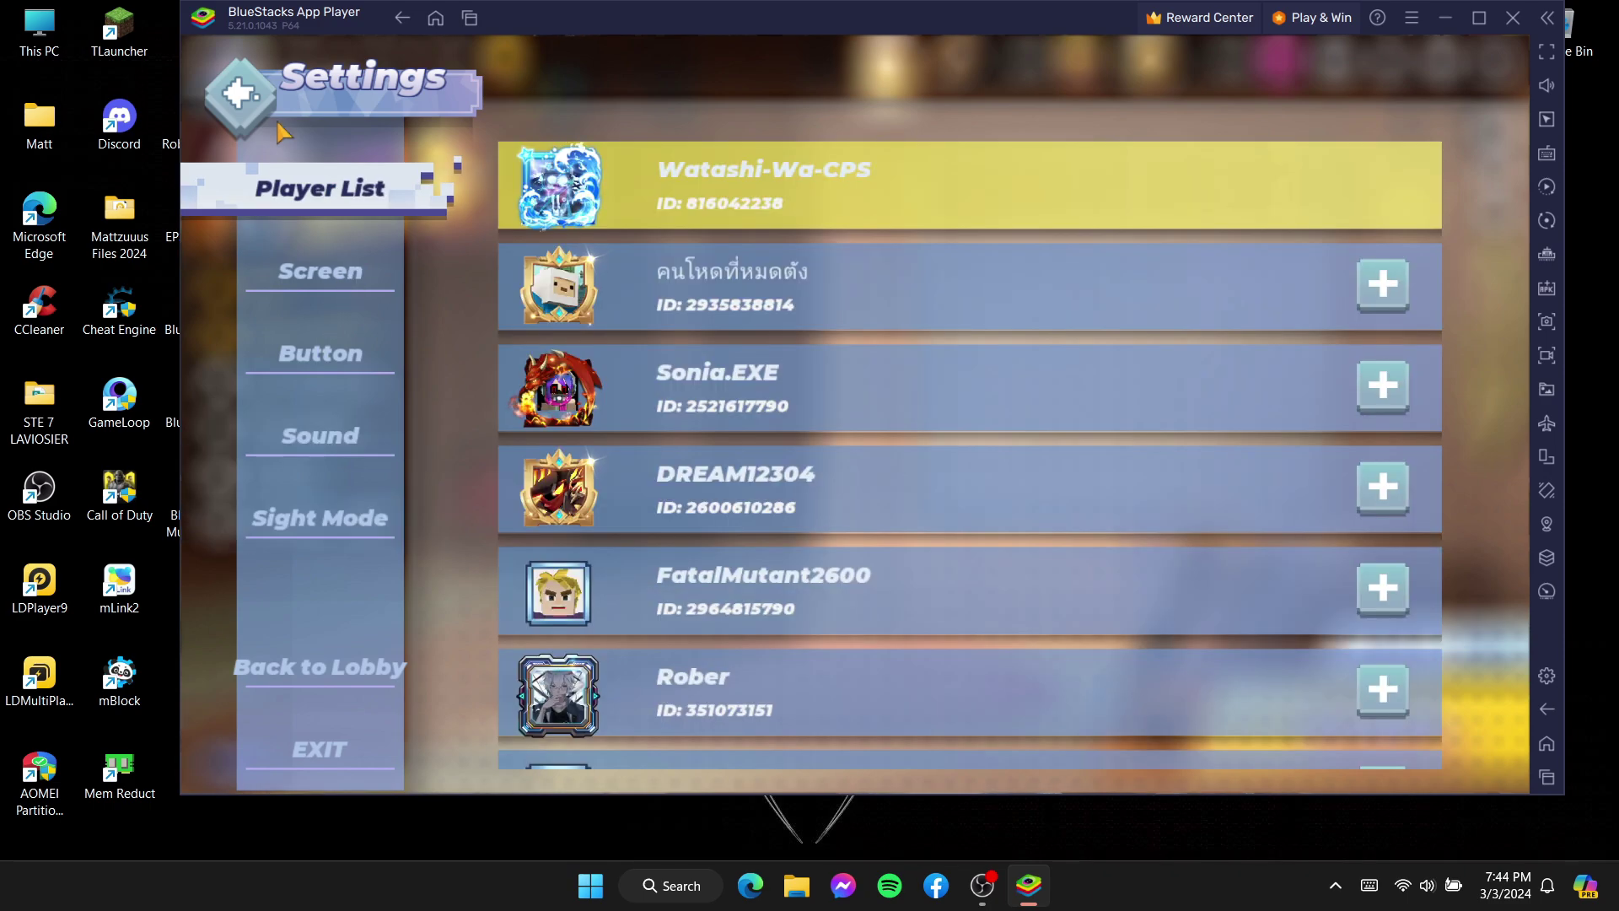
{"action": "key", "text": "Escape"}
{"action": "left_click_drag", "start_coordinate": [759, 405], "coordinate": [1089, 403]}
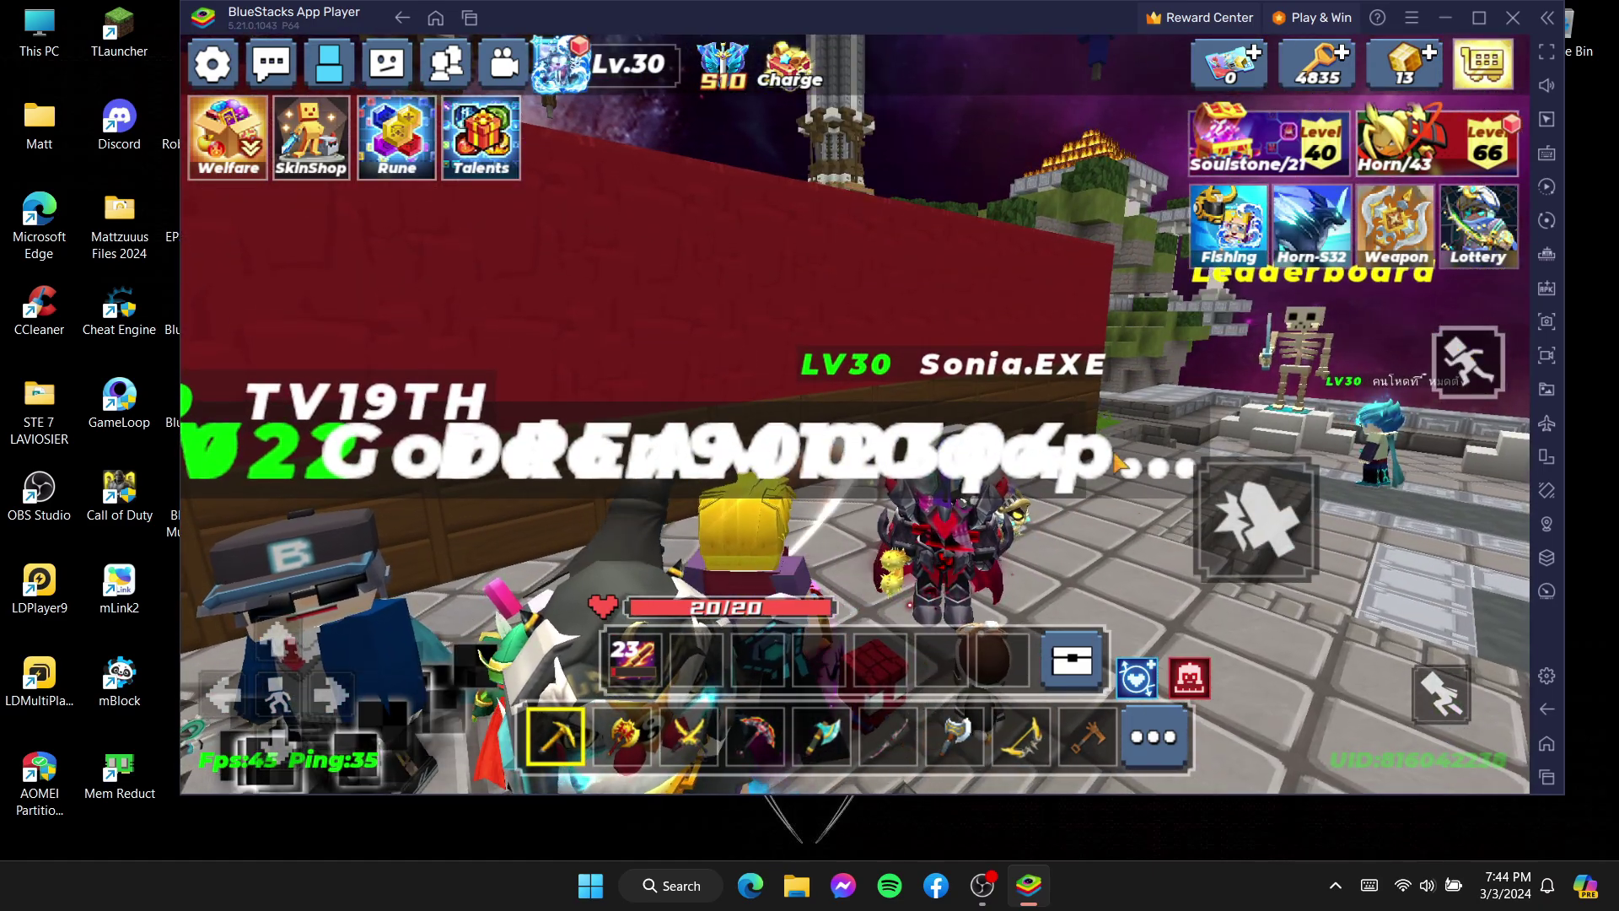
{"action": "left_click_drag", "start_coordinate": [1090, 402], "coordinate": [906, 382]}
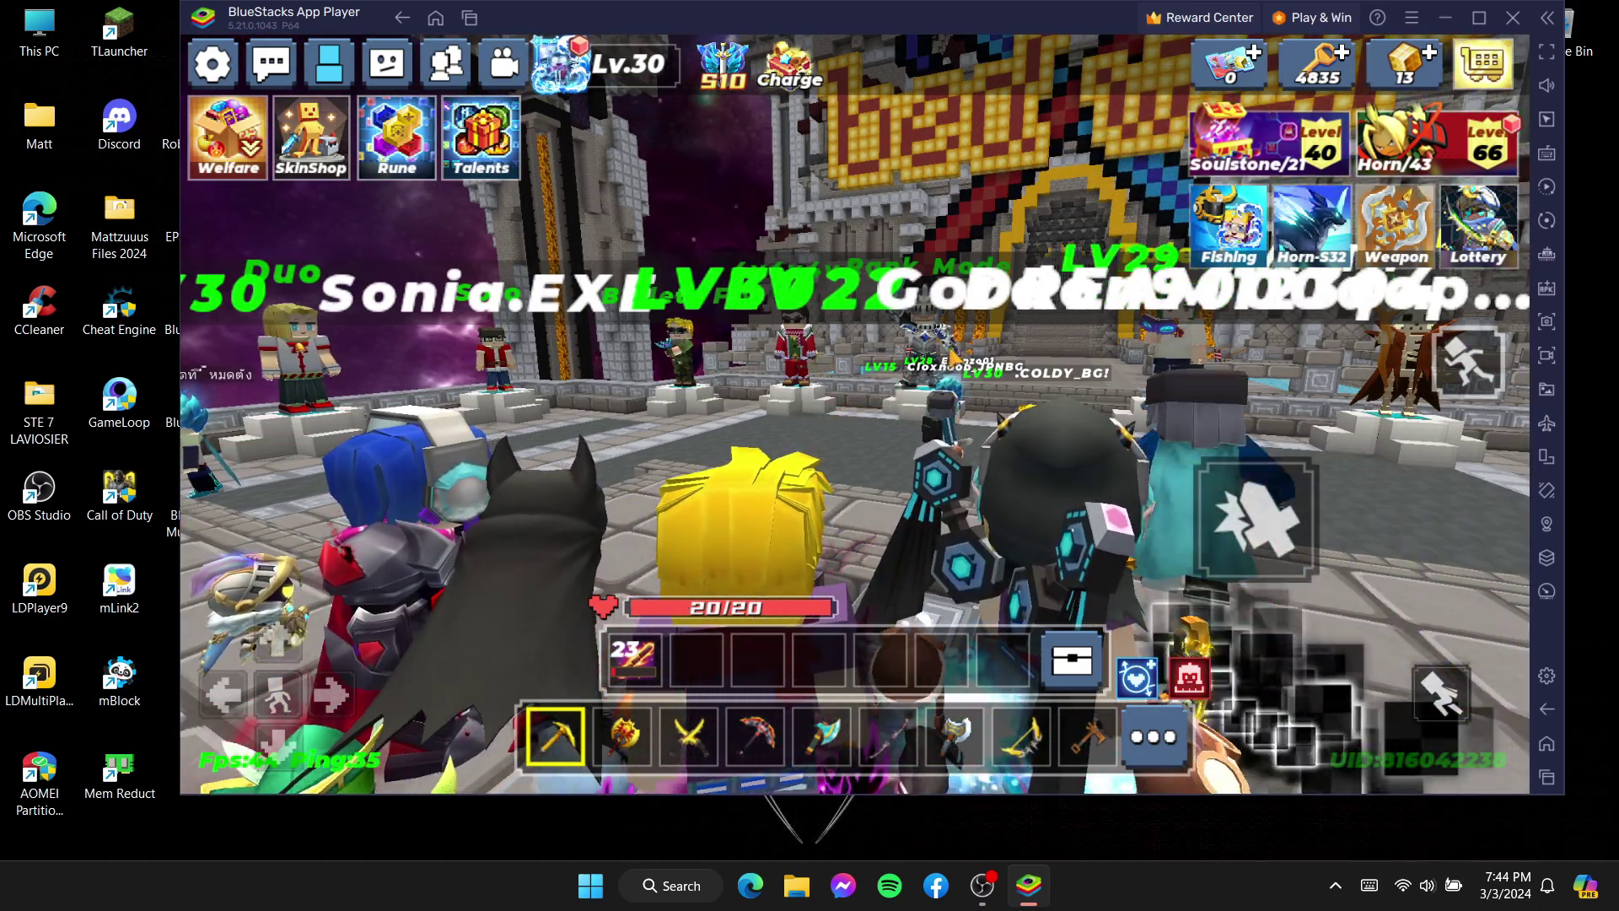
- Open the controls editor for the Default scheme to view the available controls, and close it with the changes saved
{"action": "left_click", "coordinate": [1546, 152]}
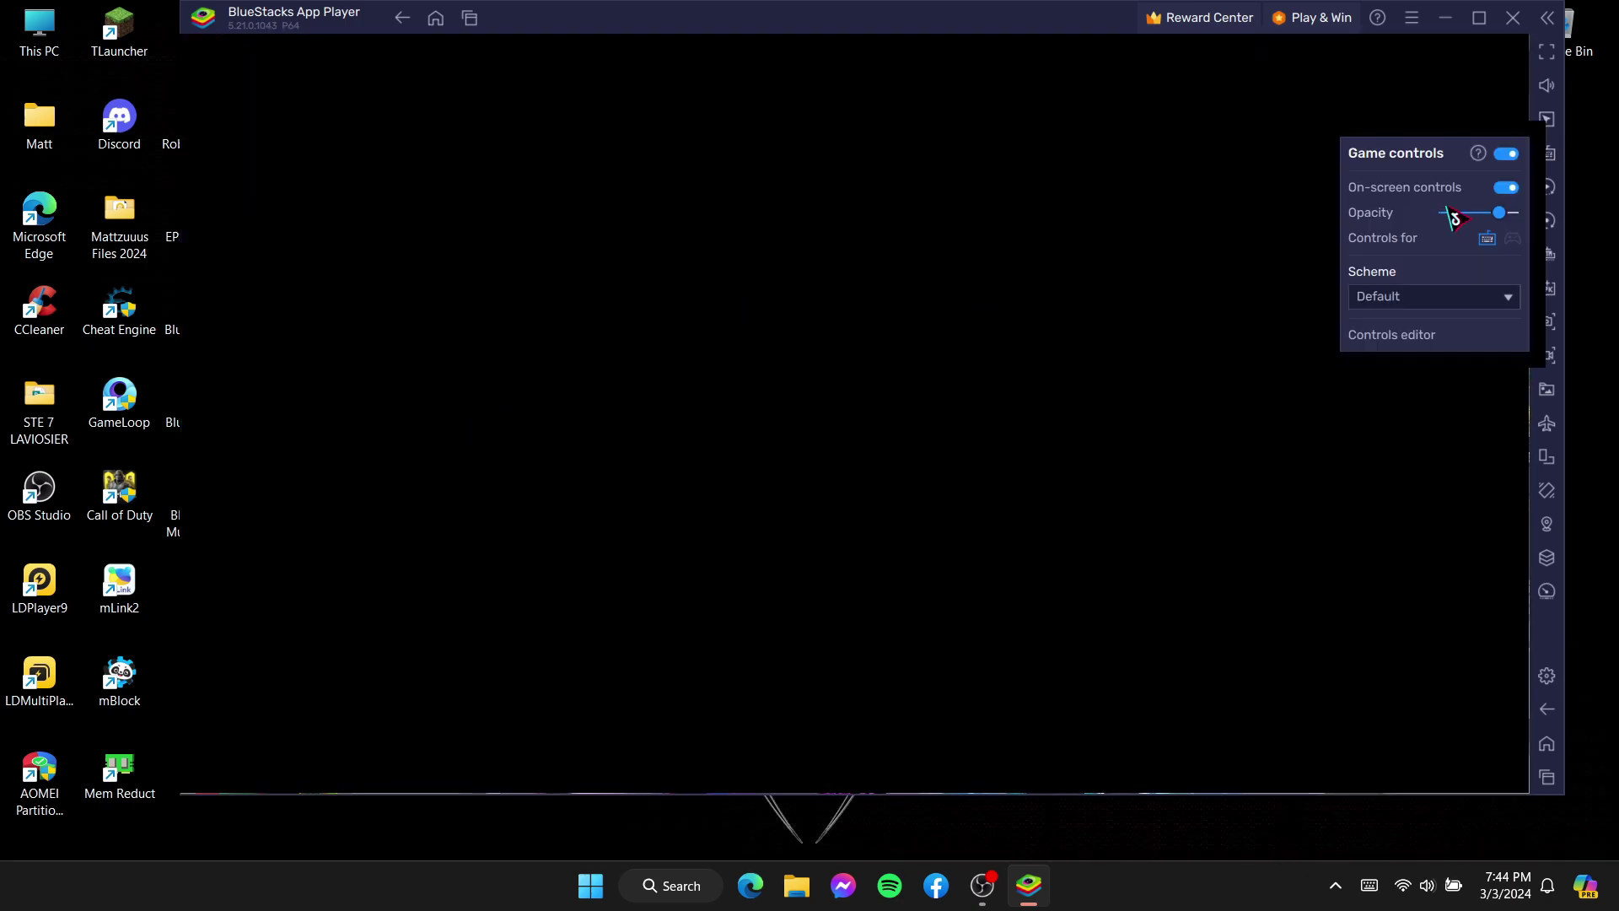
{"action": "left_click", "coordinate": [1406, 339]}
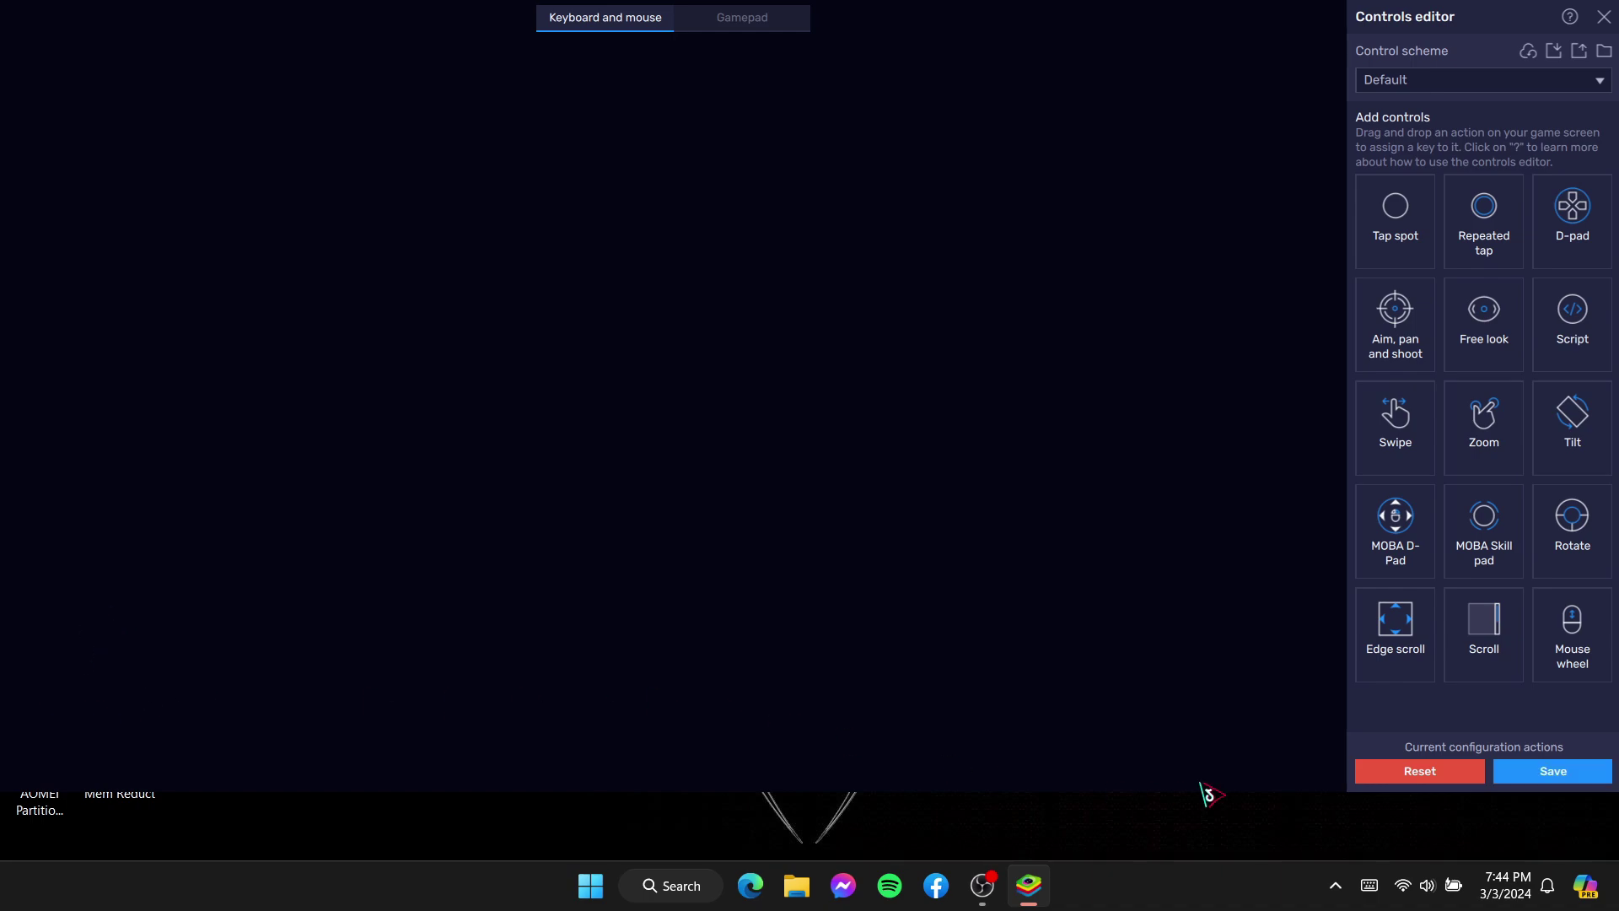
{"action": "left_click", "coordinate": [1605, 16]}
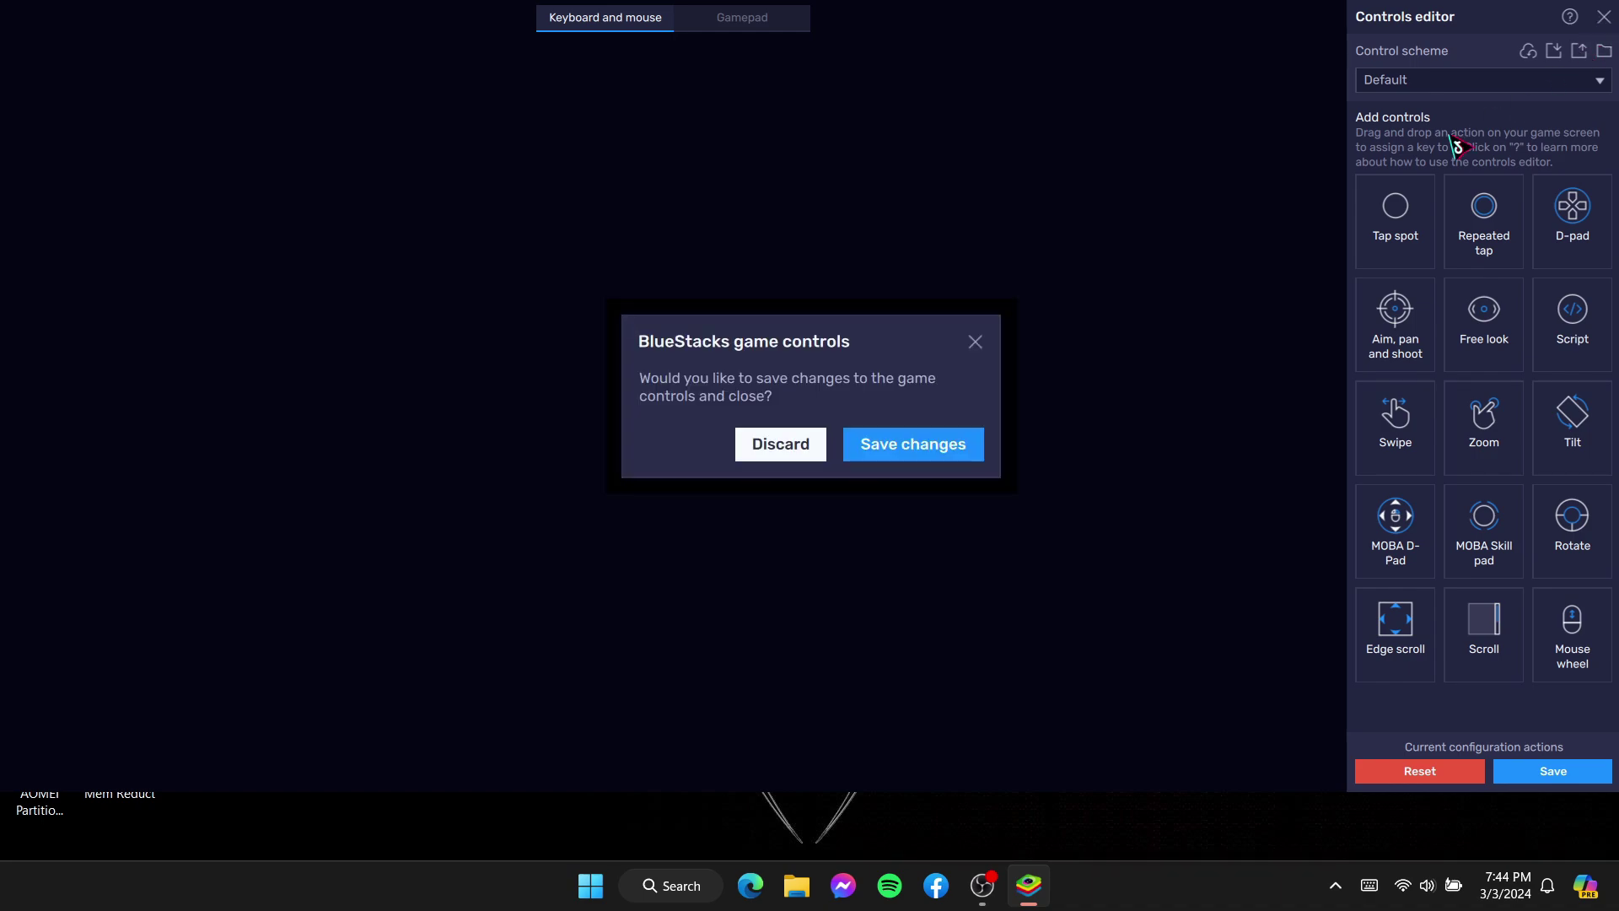
{"action": "left_click", "coordinate": [910, 441]}
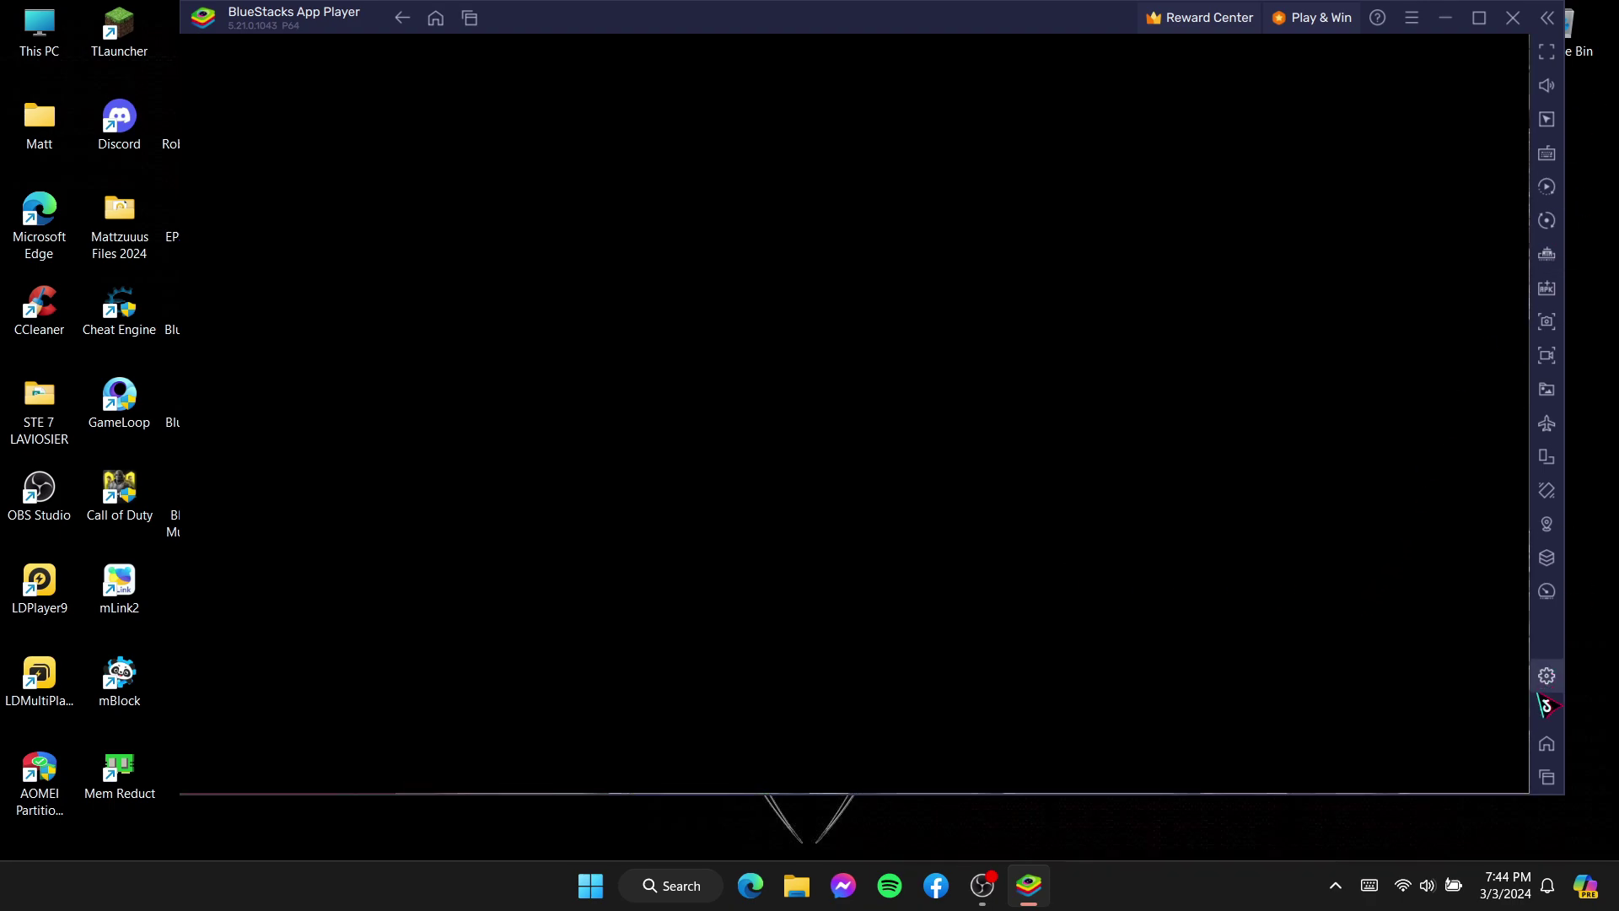
{"action": "left_click", "coordinate": [1556, 777]}
{"action": "left_click", "coordinate": [1556, 778]}
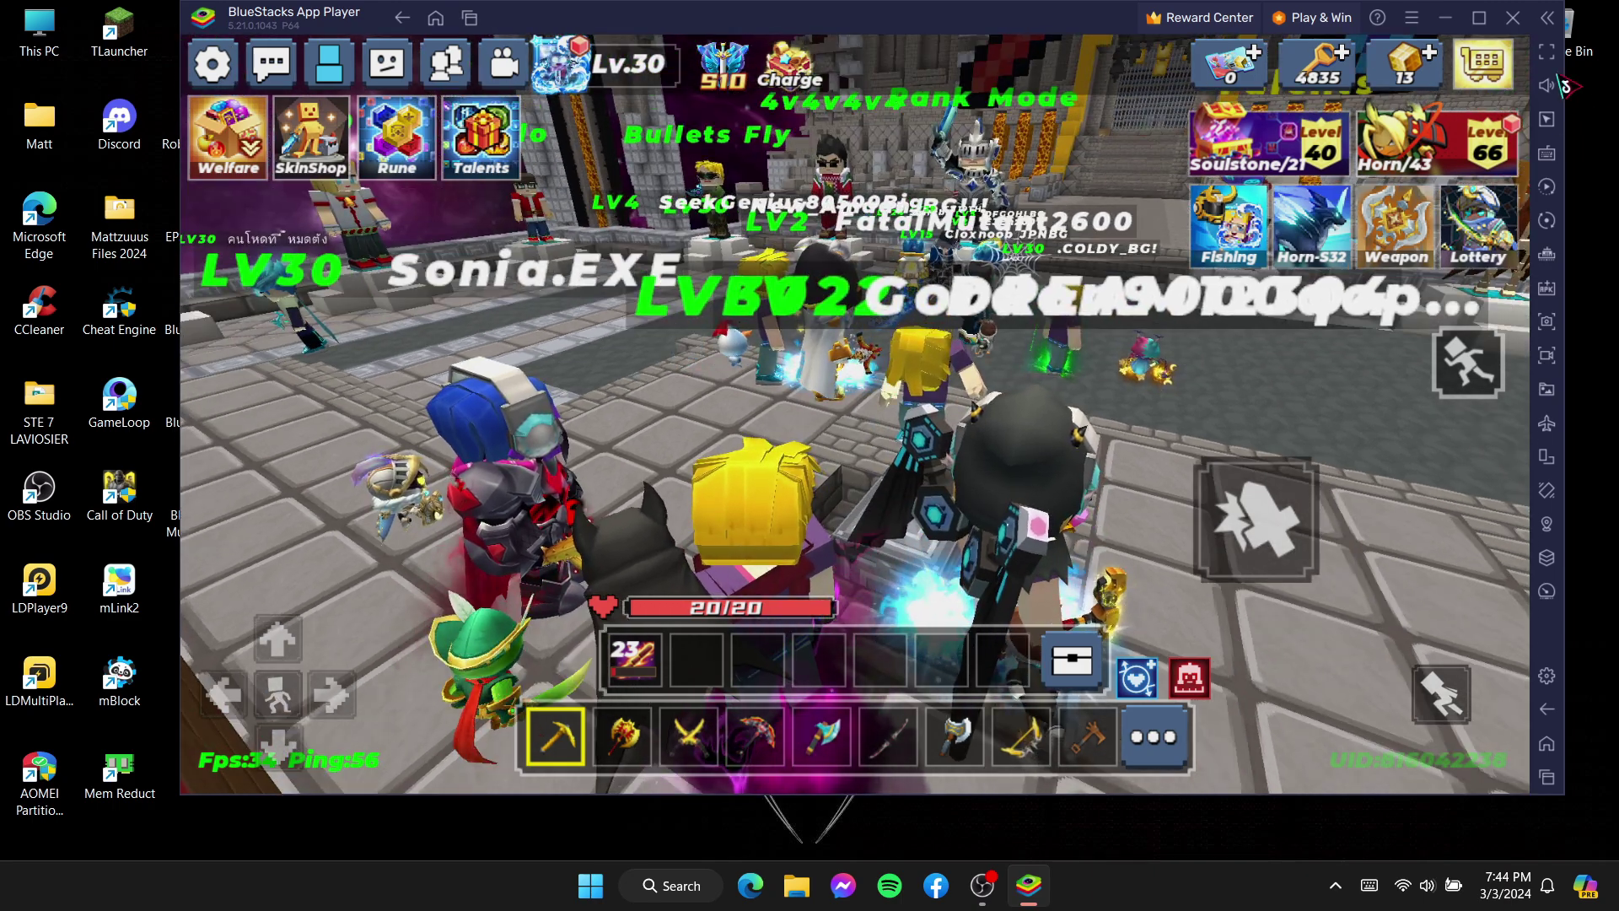
- In the game controls, lower the on-screen controls' opacity to the minimum and select the Default scheme
{"action": "left_click", "coordinate": [1548, 155]}
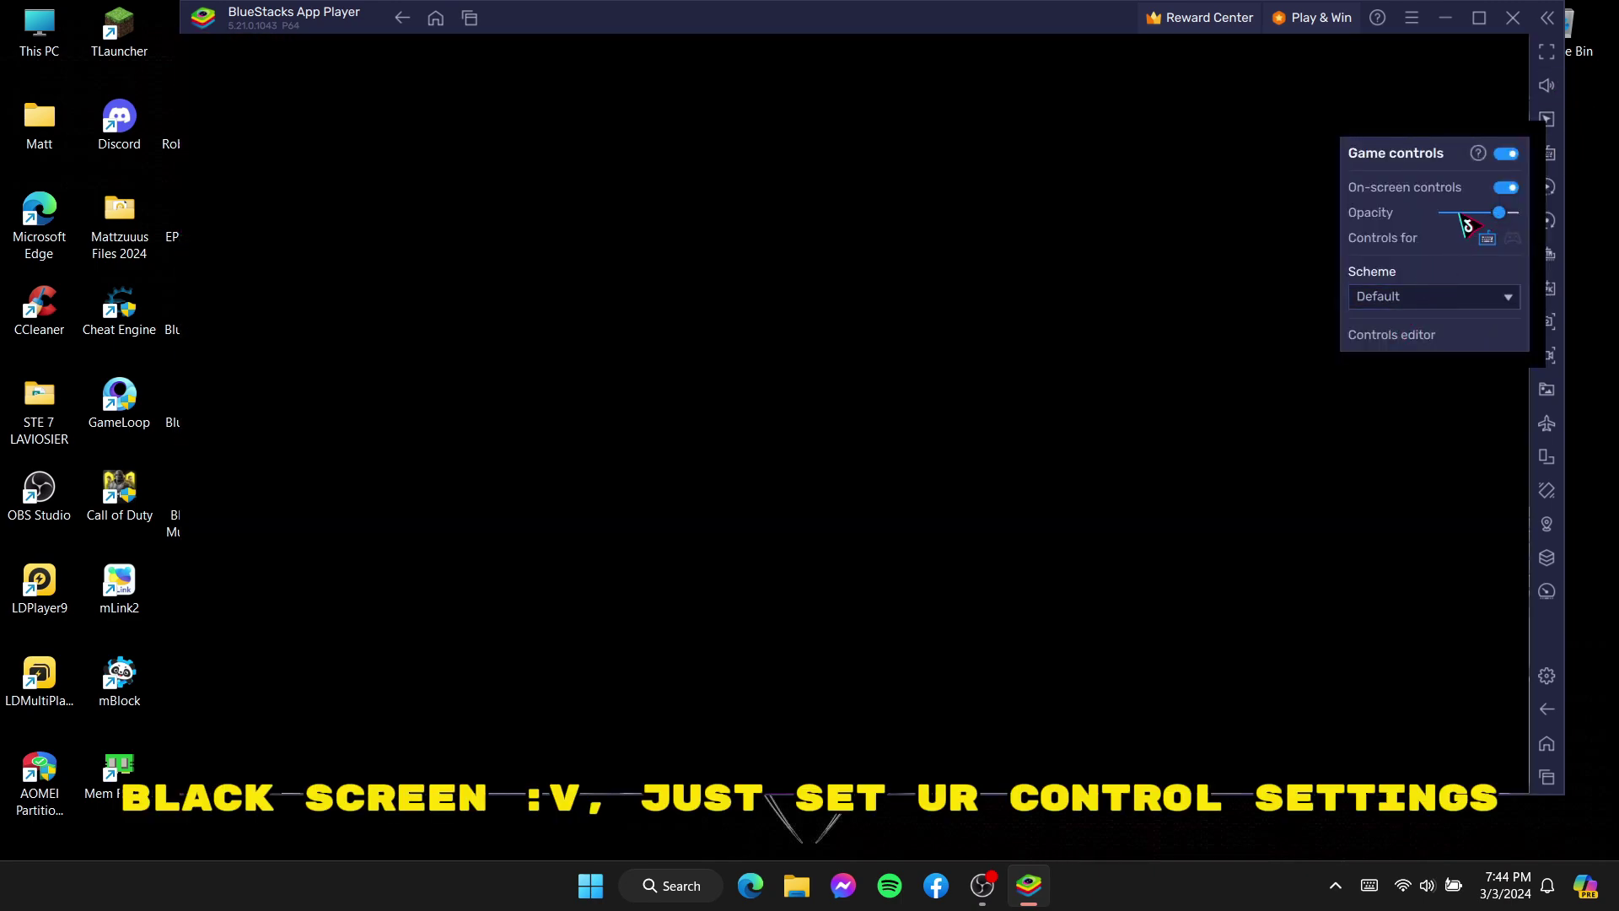
{"action": "left_click_drag", "start_coordinate": [1457, 214], "coordinate": [1427, 214]}
{"action": "left_click", "coordinate": [1400, 303]}
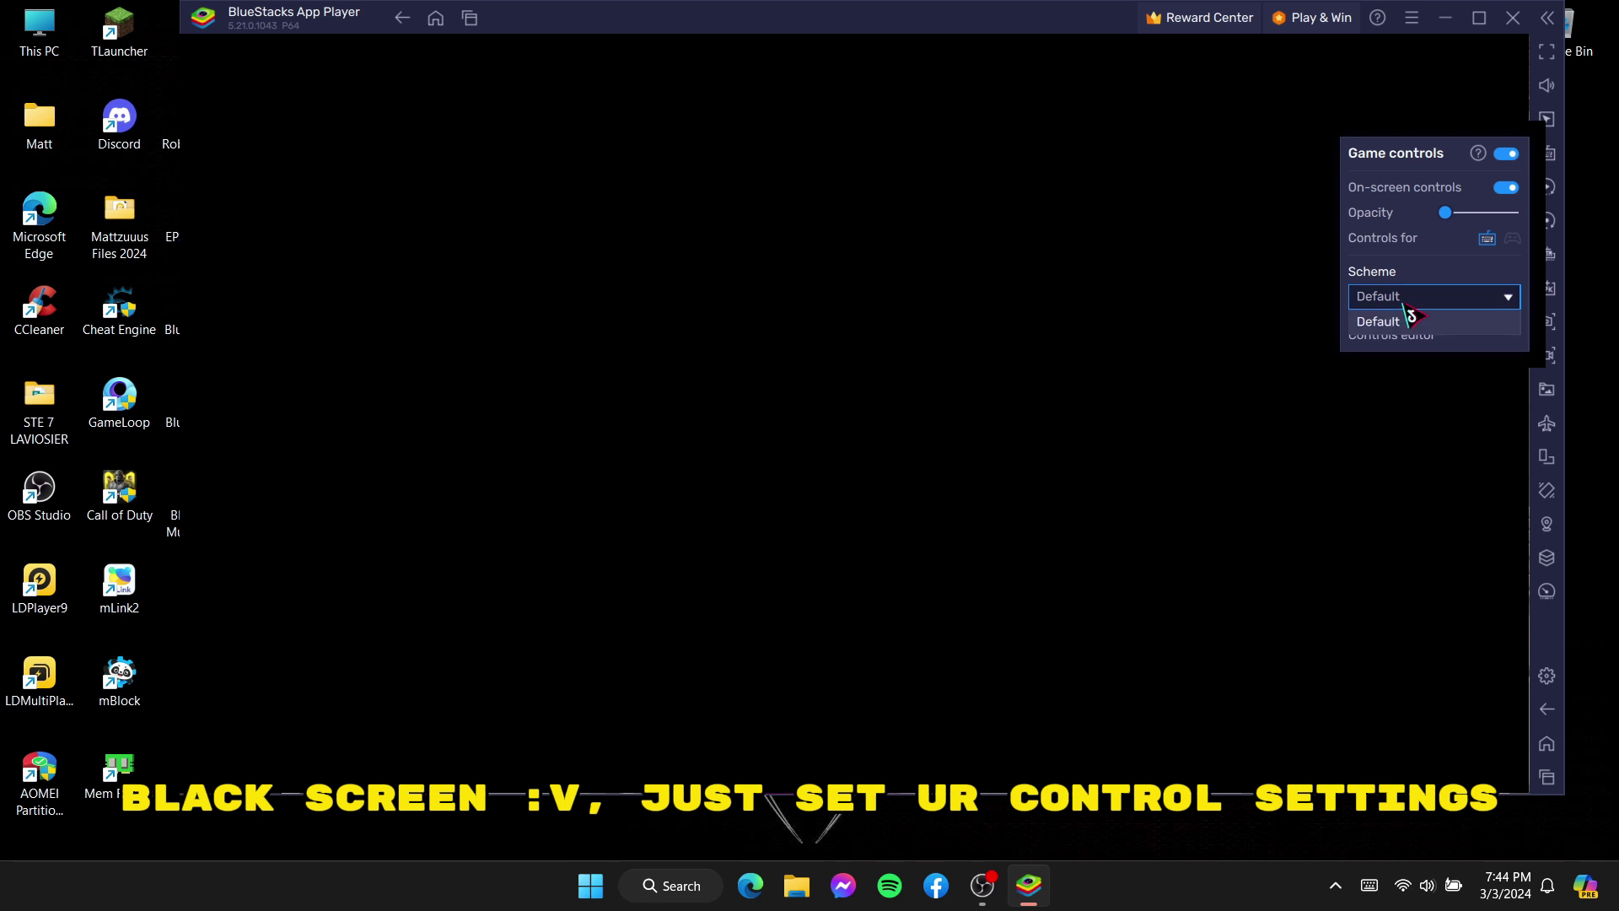
{"action": "left_click", "coordinate": [1409, 317]}
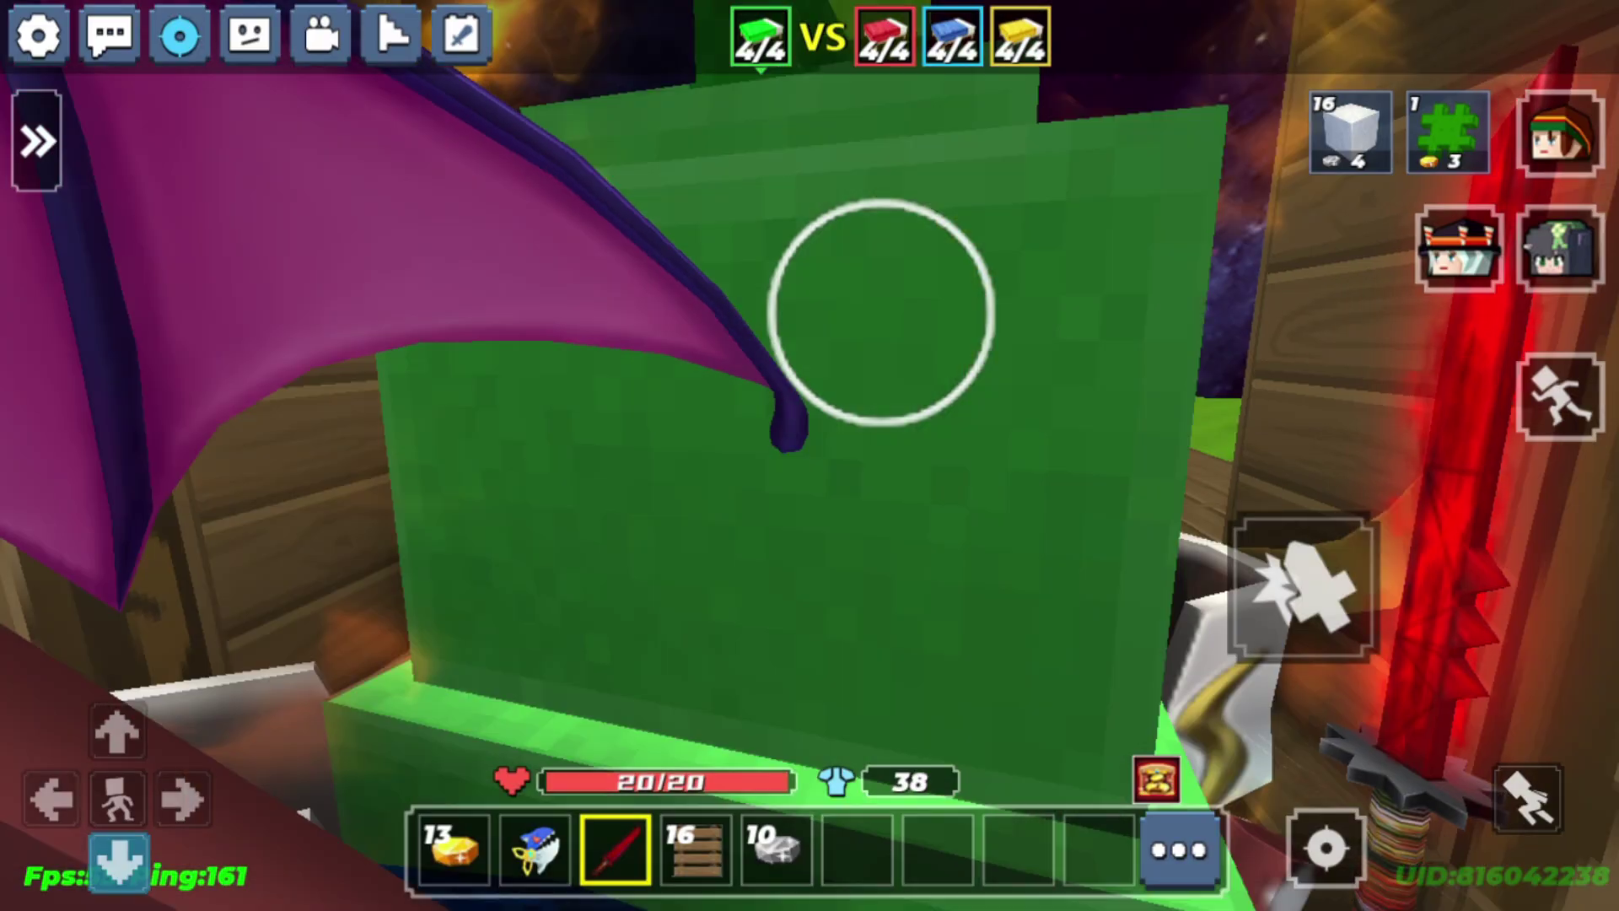
- In a Bed Wars match, buy the Iron Sword and the next sword upgrade from the Item Shop, and leave the shop
{"action": "key", "text": "d"}
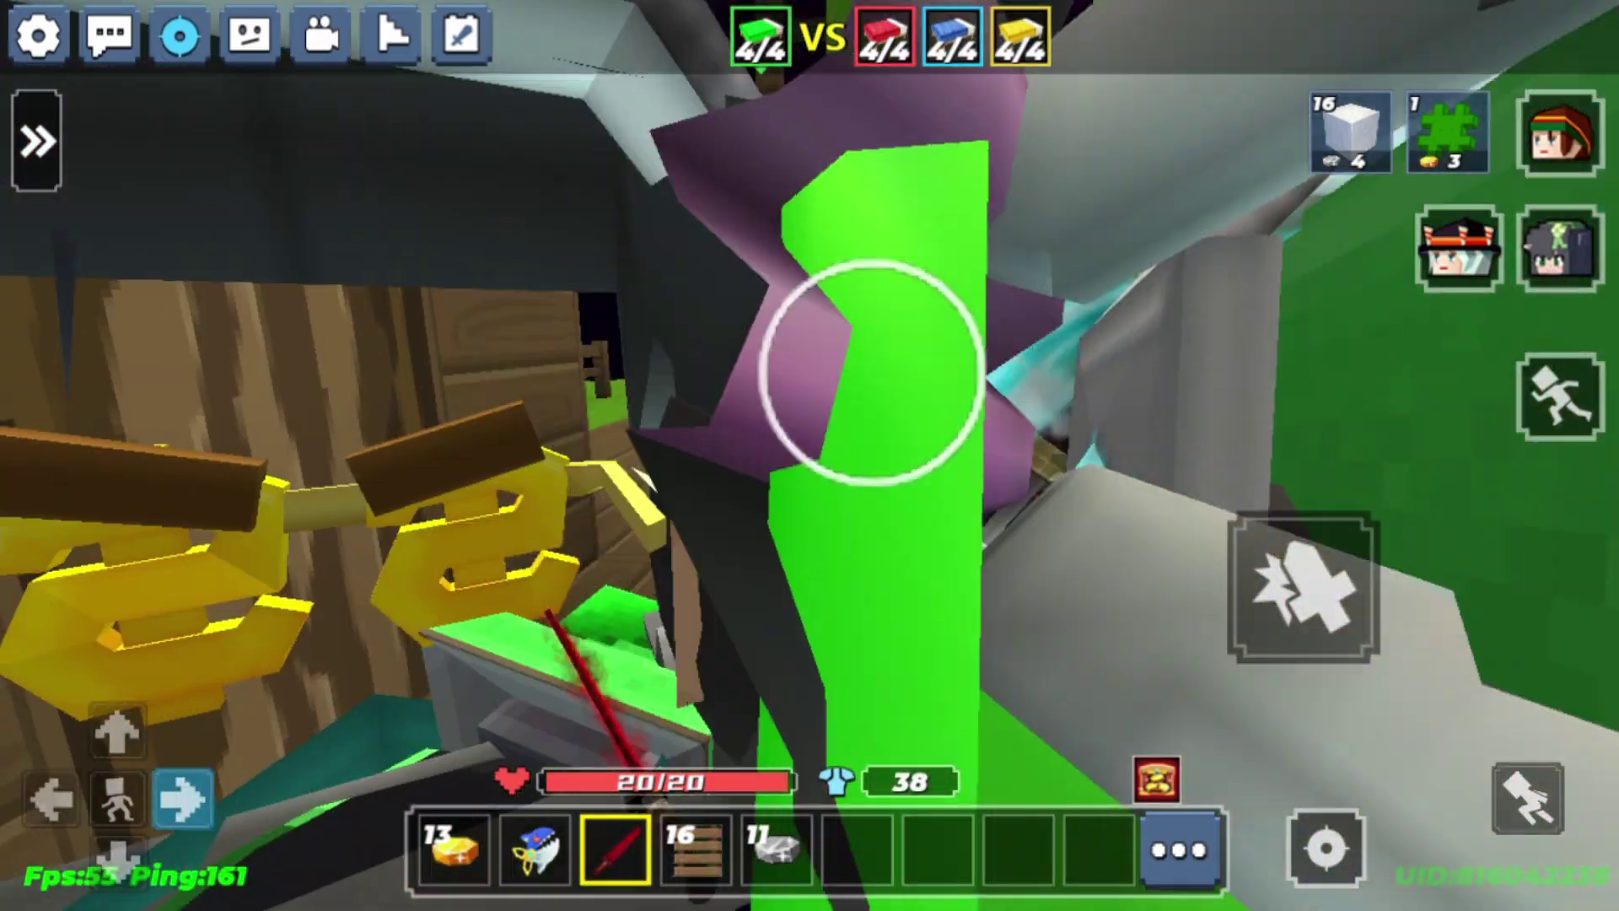
{"action": "key", "text": "a"}
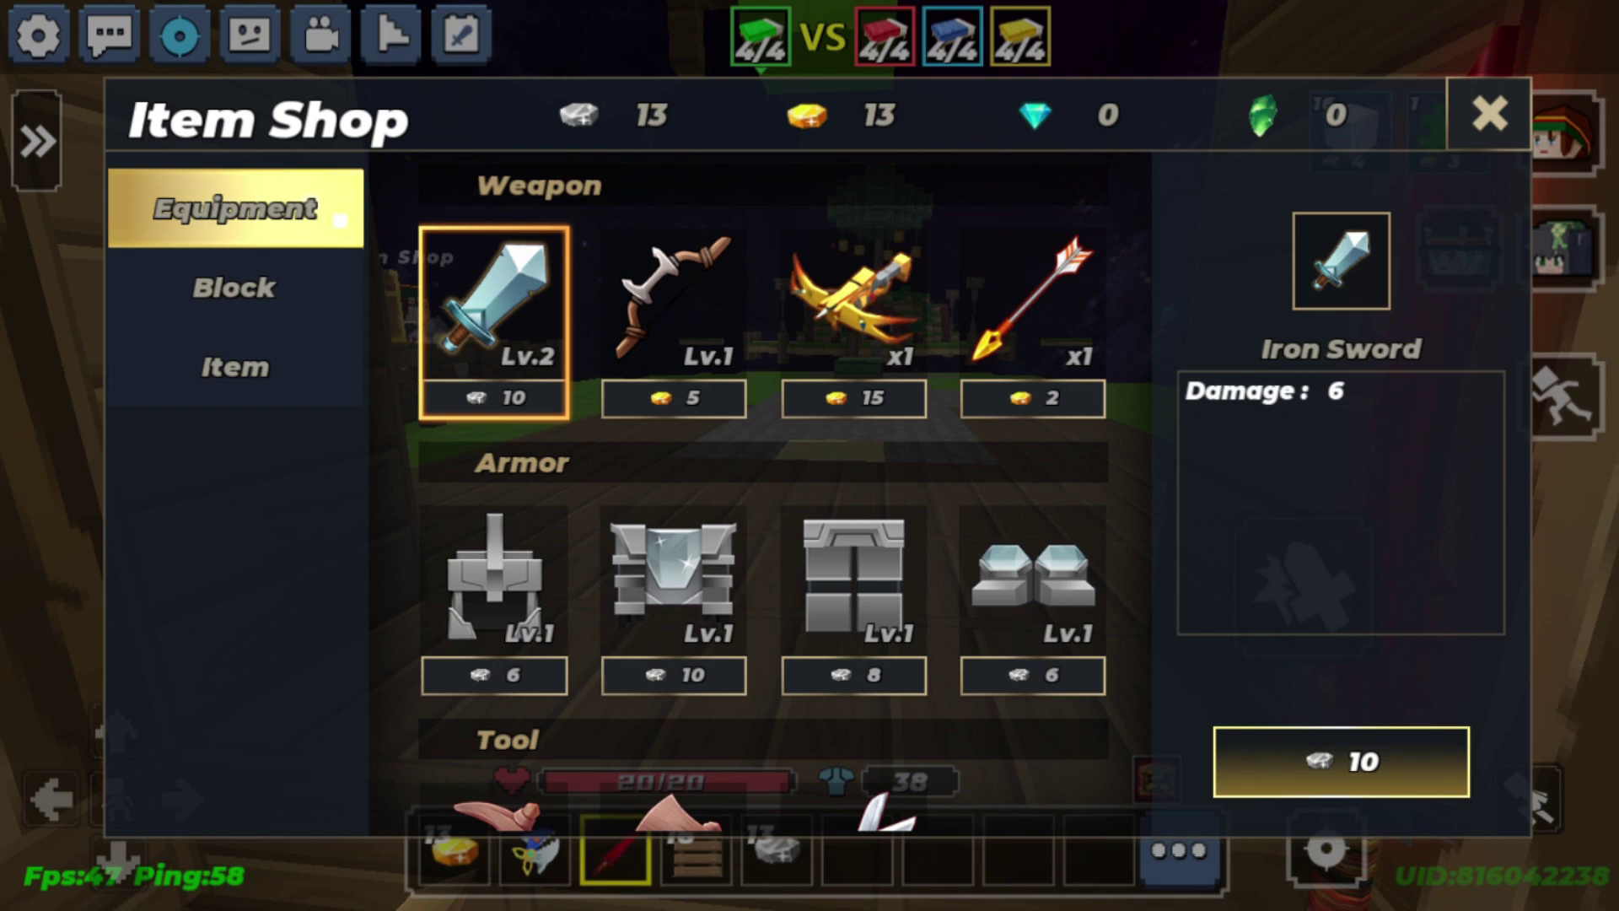
{"action": "left_click", "coordinate": [1339, 761]}
{"action": "left_click", "coordinate": [1339, 762]}
{"action": "key", "text": "Escape"}
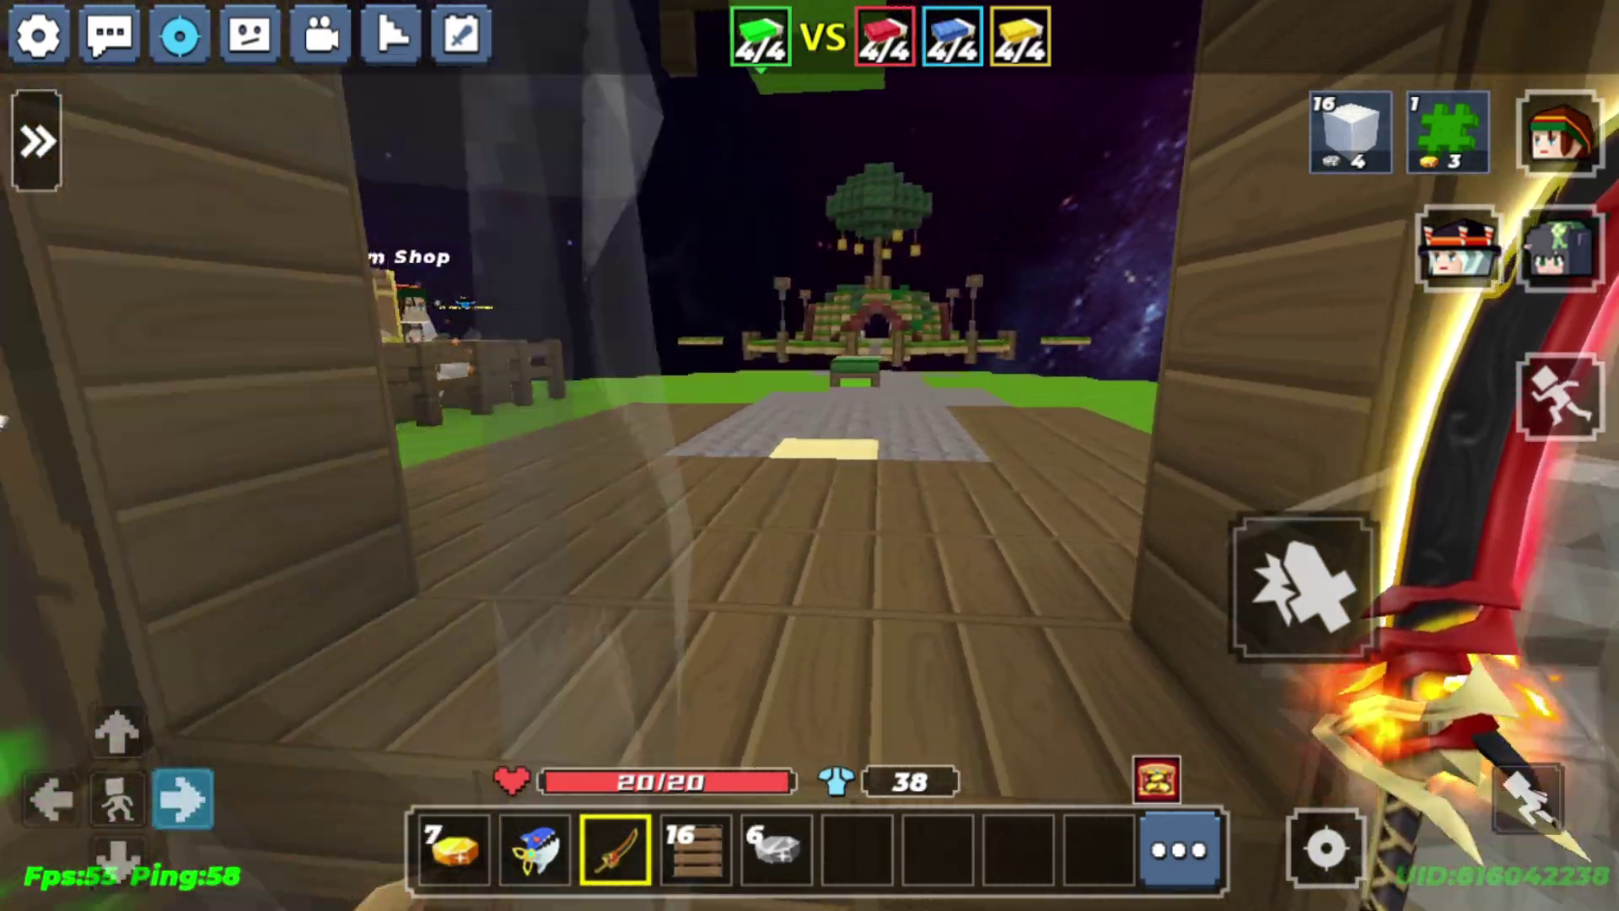
- Buy one green item for 3 gold with quick purchase, and the level 1 chest armor for 10 iron from the Item Shop
{"action": "left_click", "coordinate": [1447, 132]}
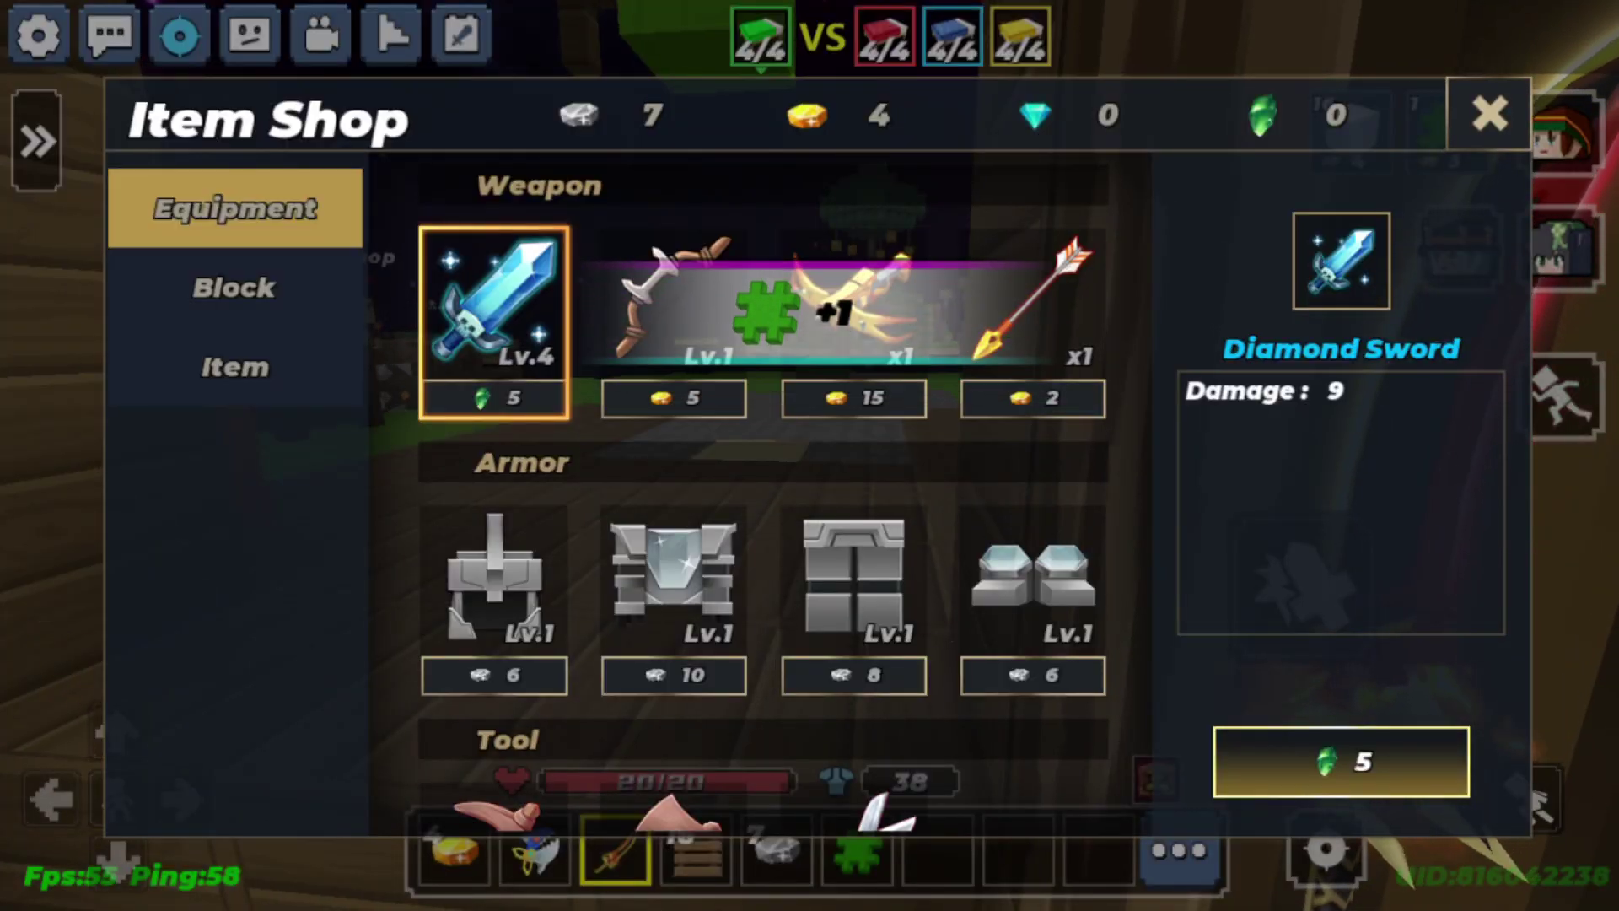
{"action": "key", "text": "Escape"}
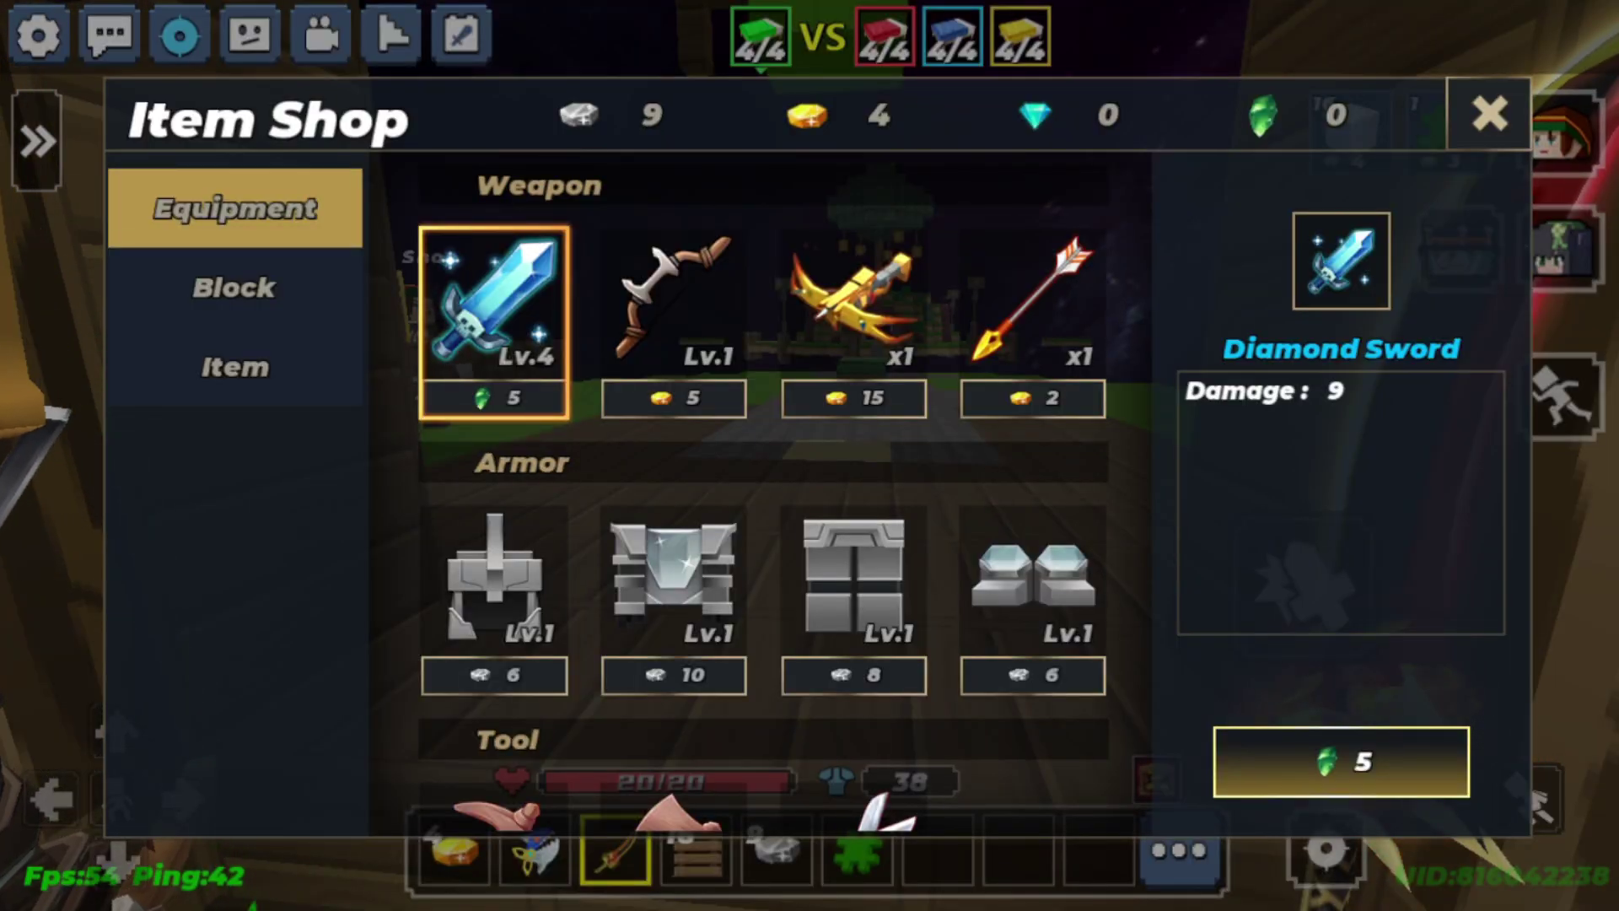
{"action": "left_click", "coordinate": [673, 582]}
{"action": "left_click", "coordinate": [1341, 762]}
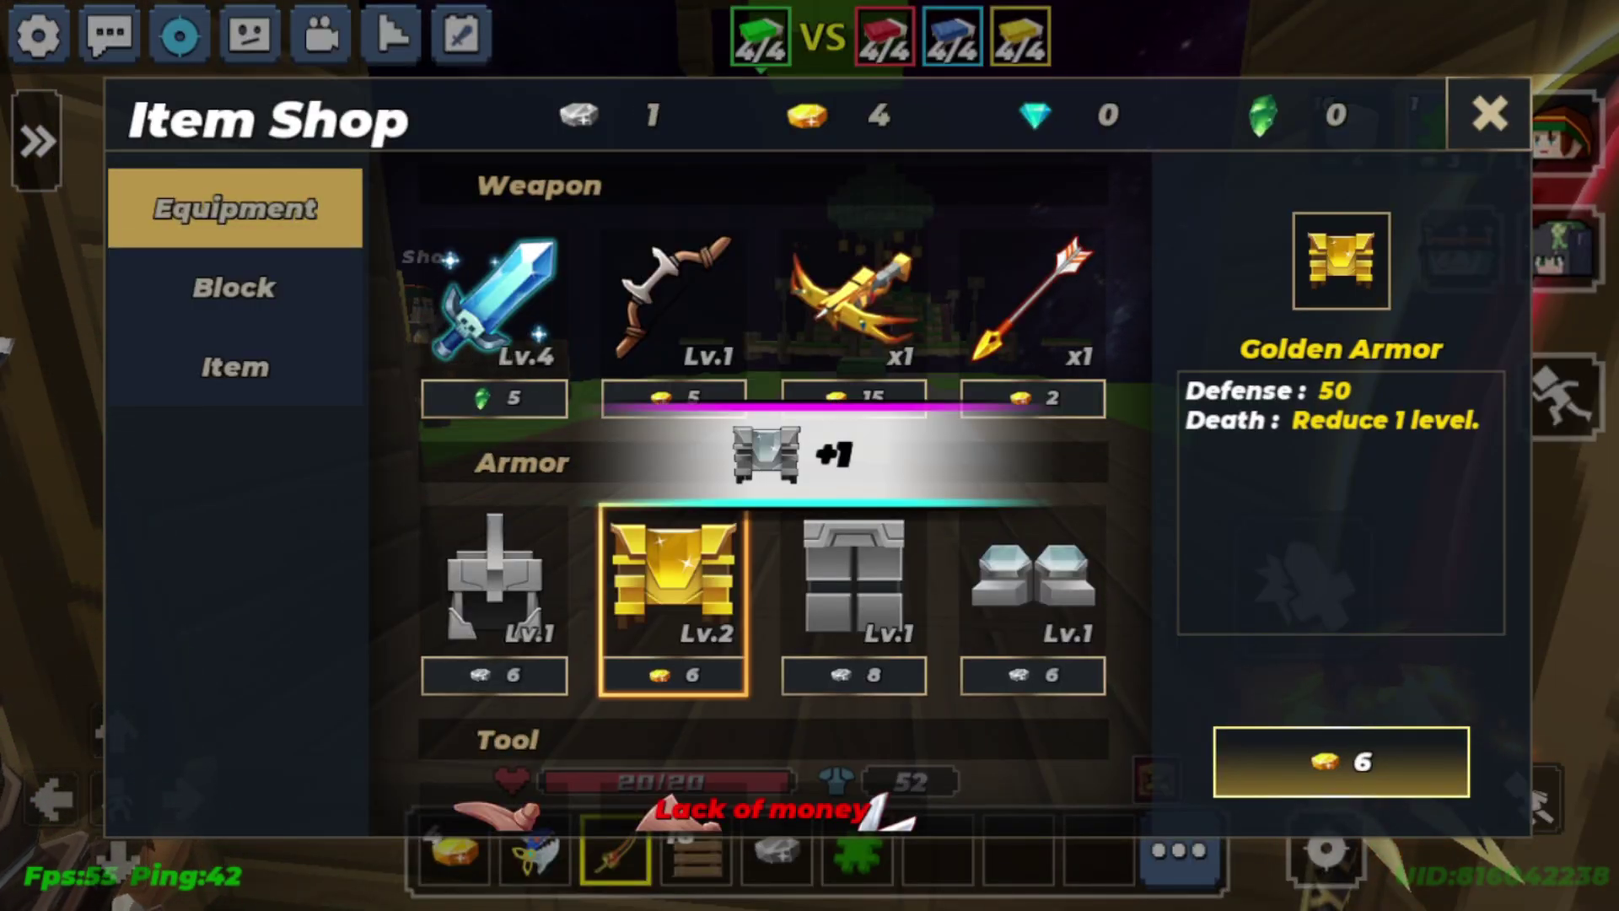
{"action": "key", "text": "Escape"}
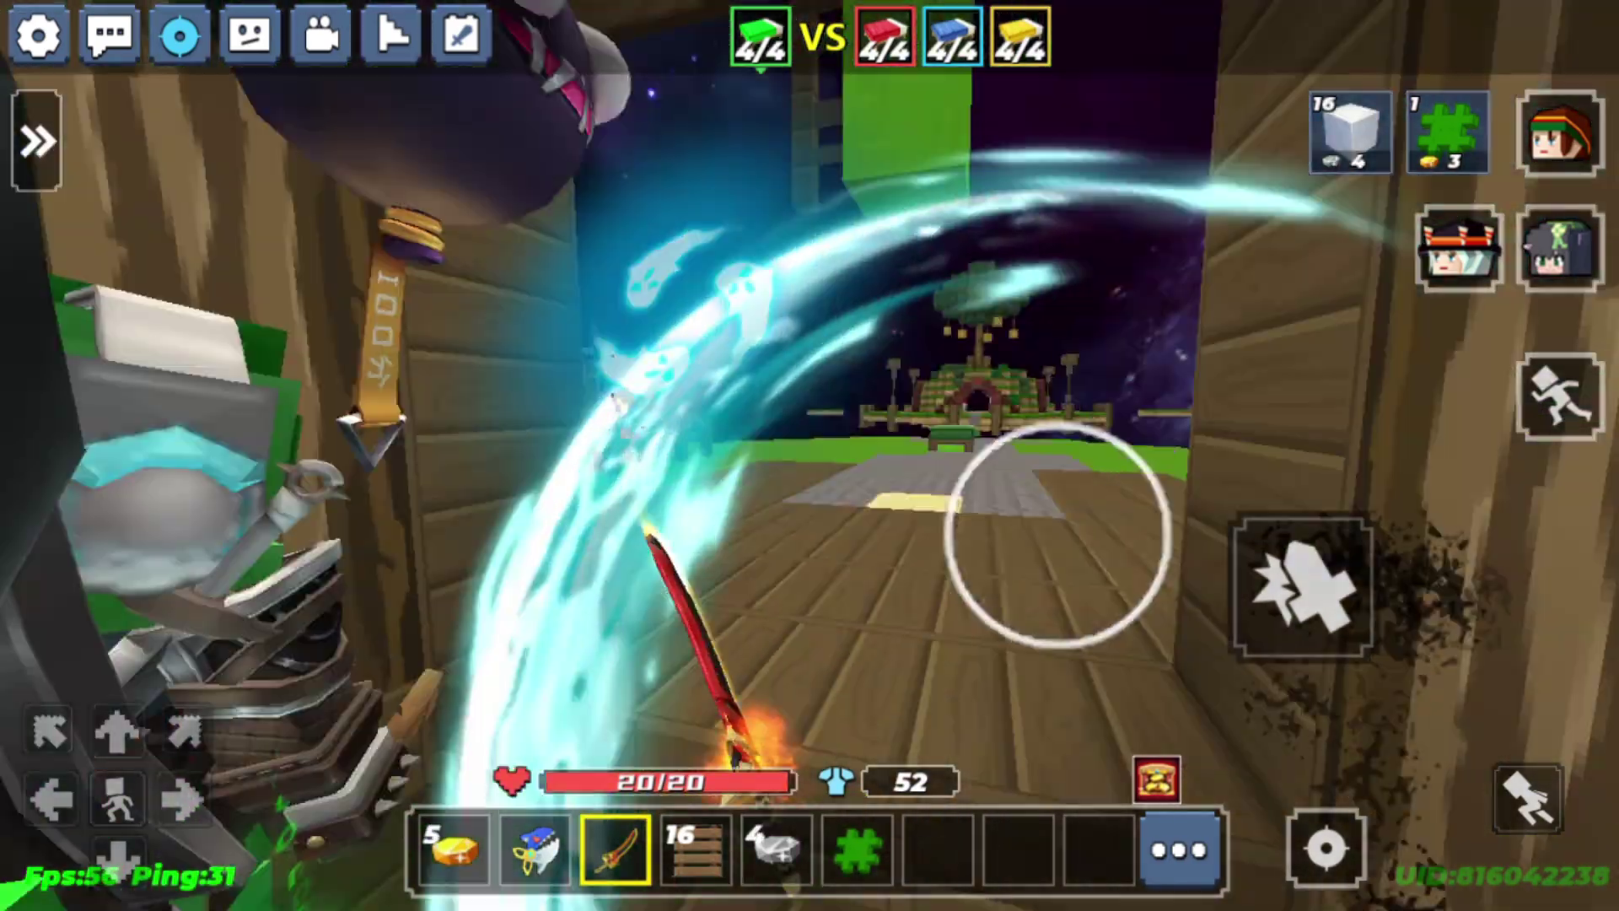
- Buy 64 red blocks and the Golden Armor from the Item Shop, and return to the match
{"action": "left_click_drag", "start_coordinate": [1034, 528], "coordinate": [1054, 573]}
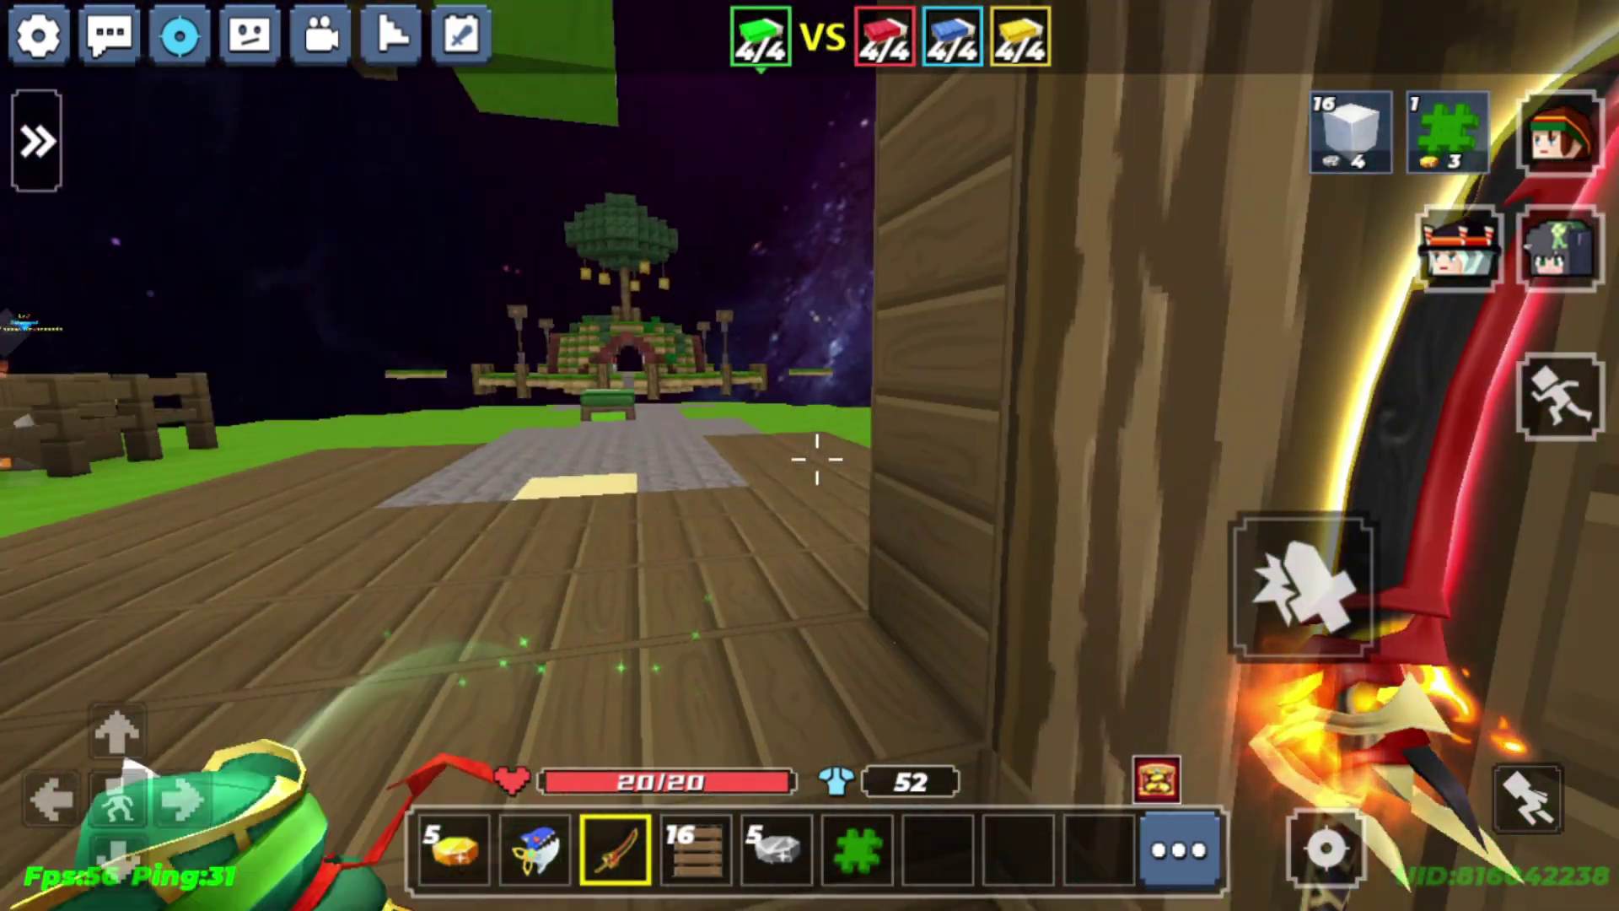
{"action": "left_click", "coordinate": [1157, 778]}
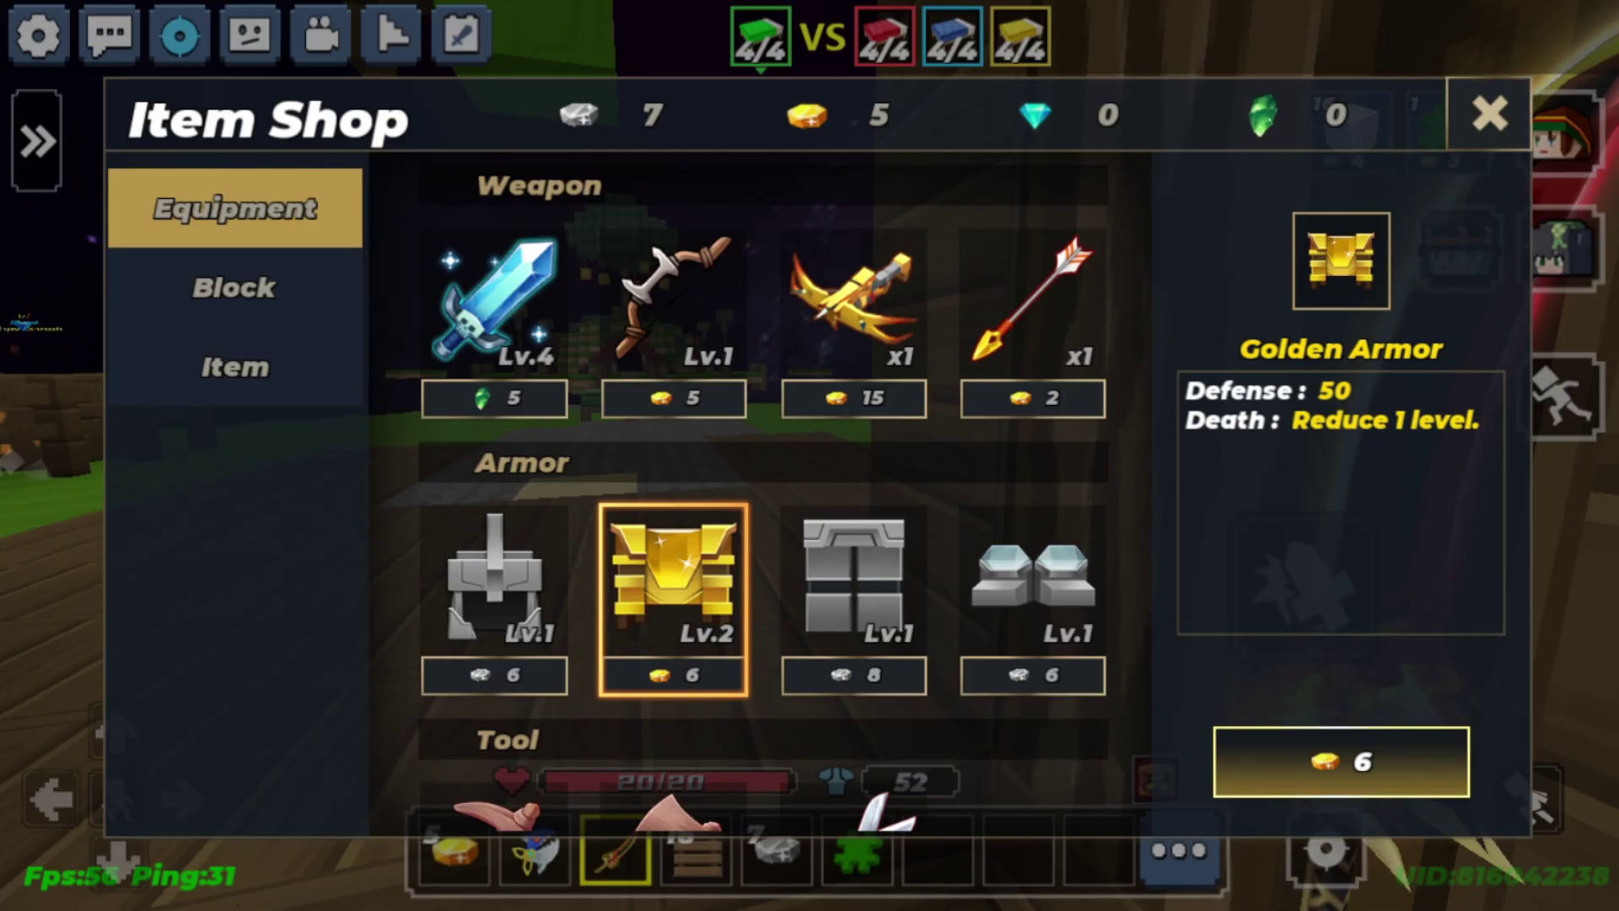
{"action": "left_click", "coordinate": [1489, 112]}
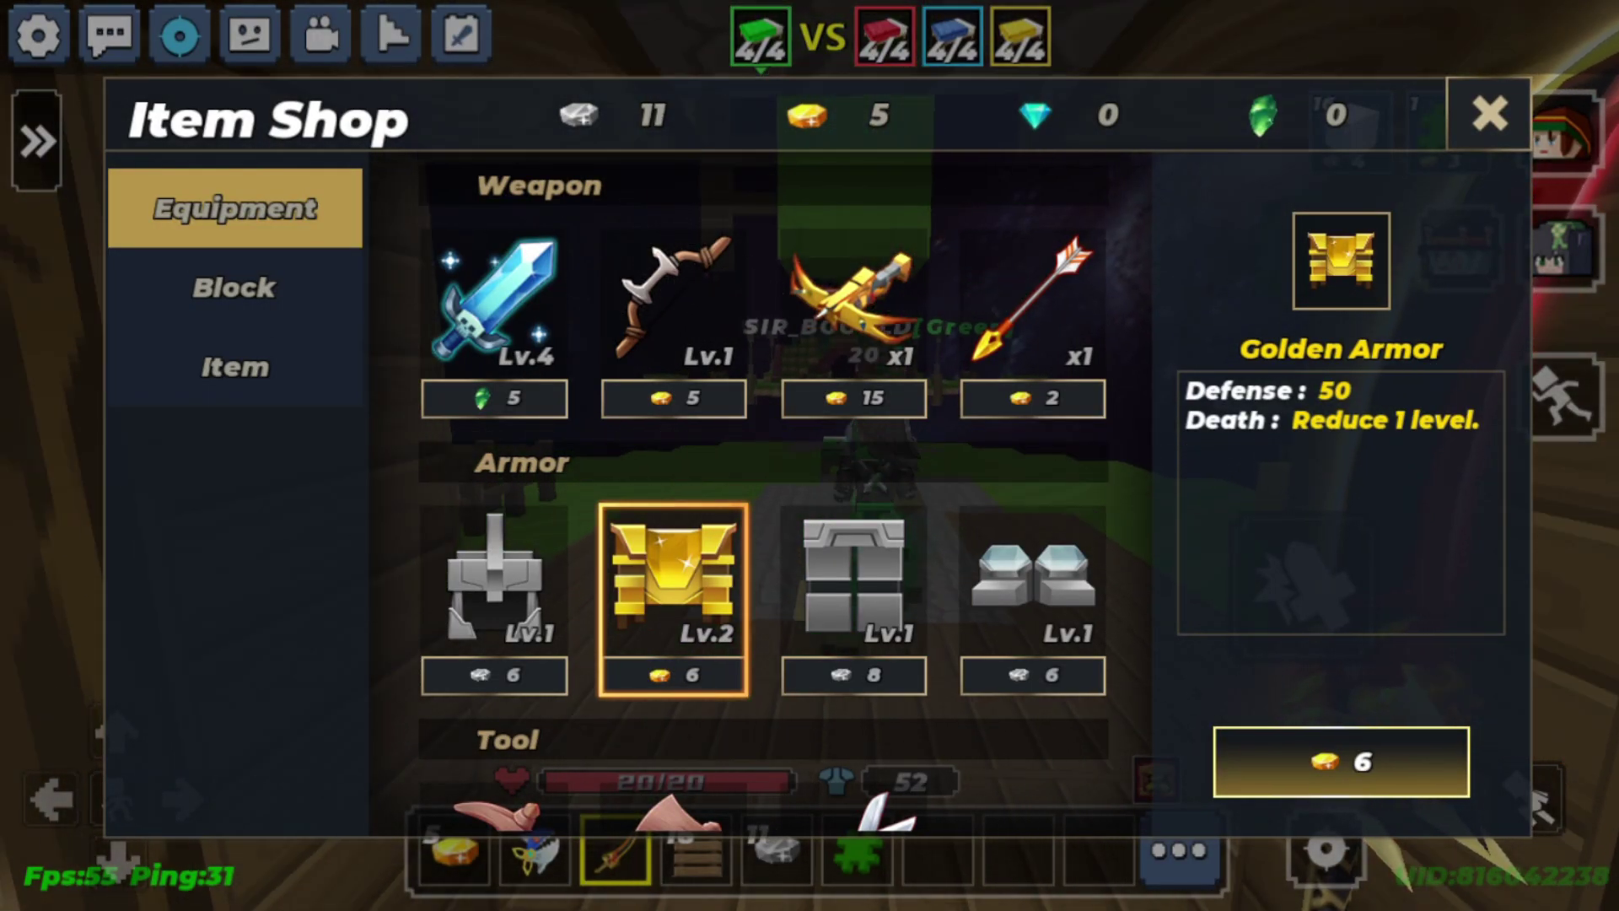
{"action": "left_click", "coordinate": [234, 287]}
{"action": "left_click", "coordinate": [498, 245]}
{"action": "left_click", "coordinate": [498, 245]}
{"action": "left_click", "coordinate": [499, 245]}
{"action": "left_click", "coordinate": [498, 246]}
{"action": "left_click", "coordinate": [234, 209]}
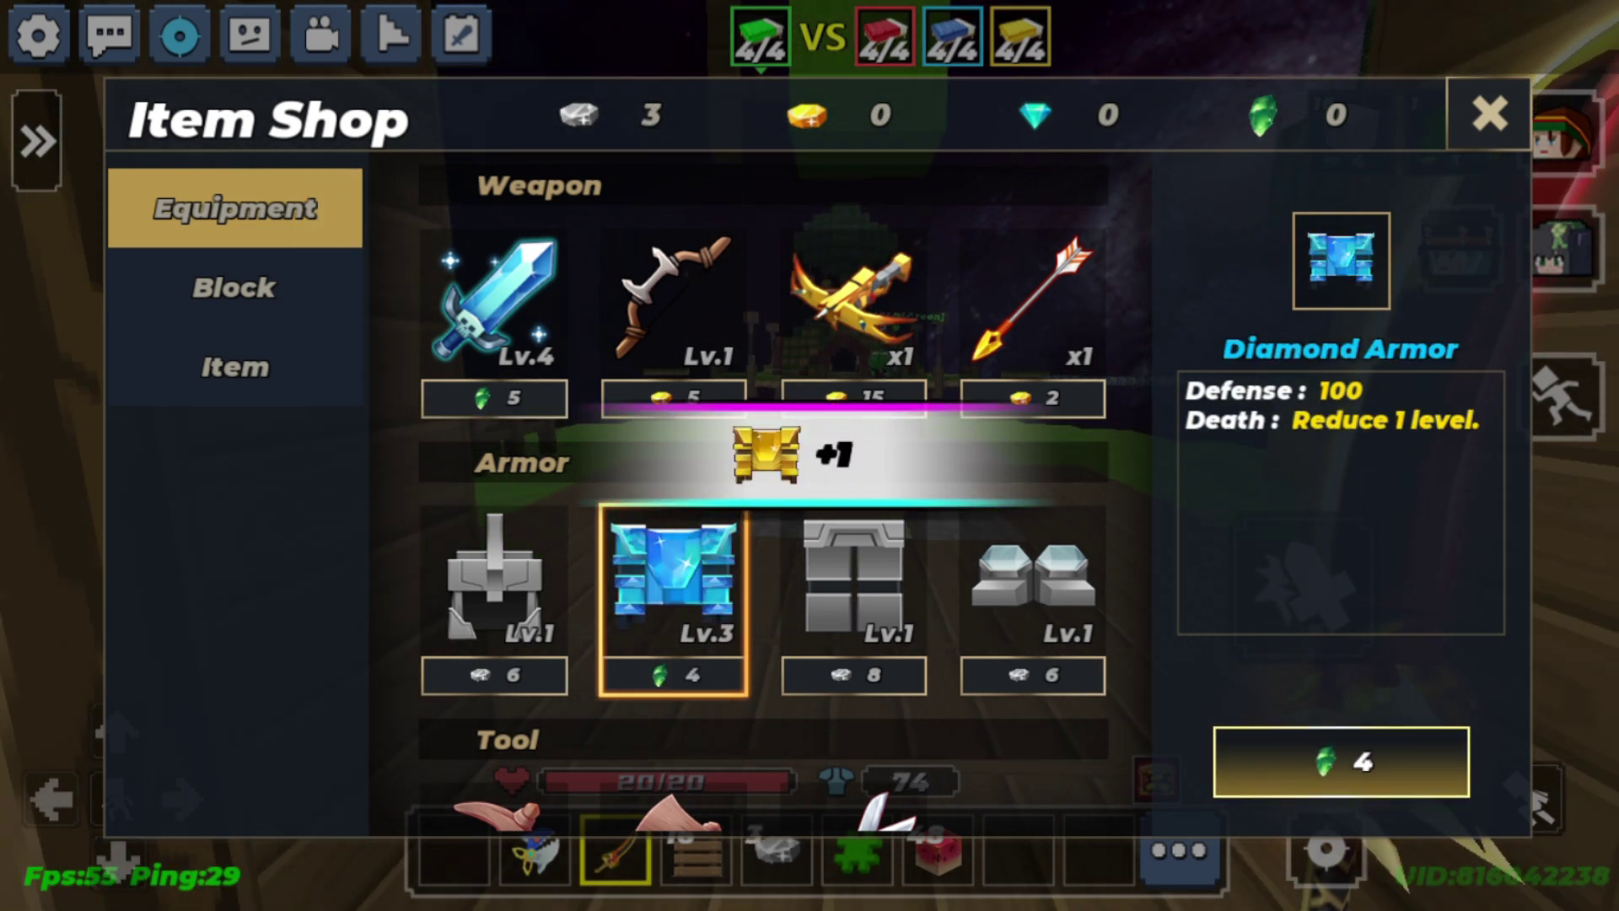
{"action": "key", "text": "Escape"}
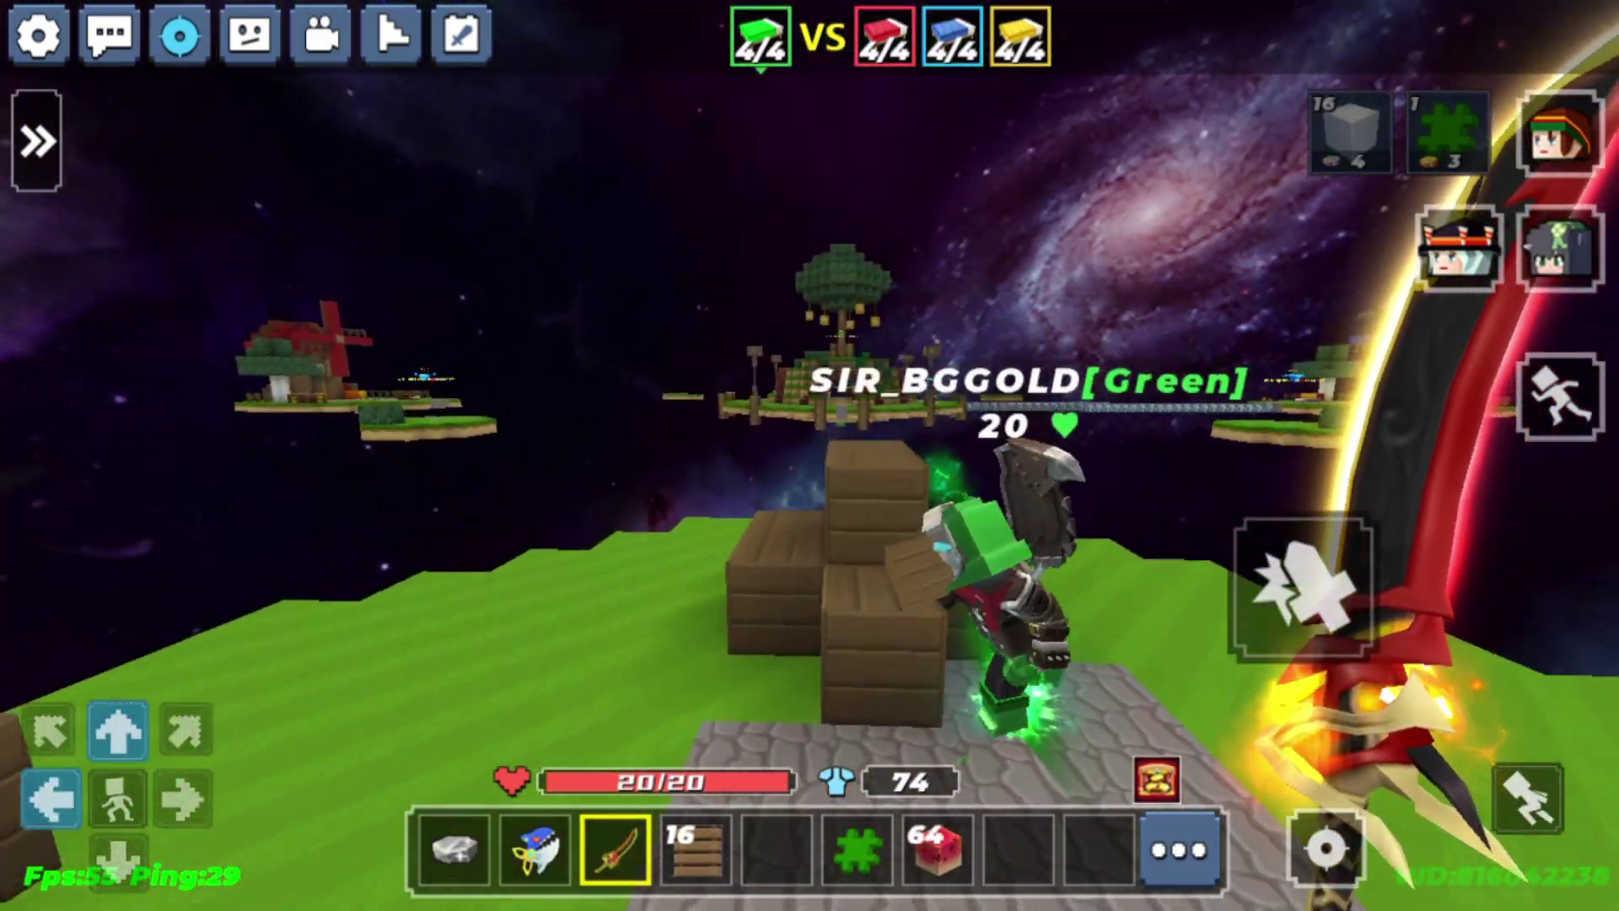
- Build a bridge of red blocks from the green base to the central island, and equip the sword to attack there
{"action": "left_click", "coordinate": [938, 848]}
{"action": "left_click", "coordinate": [1303, 531]}
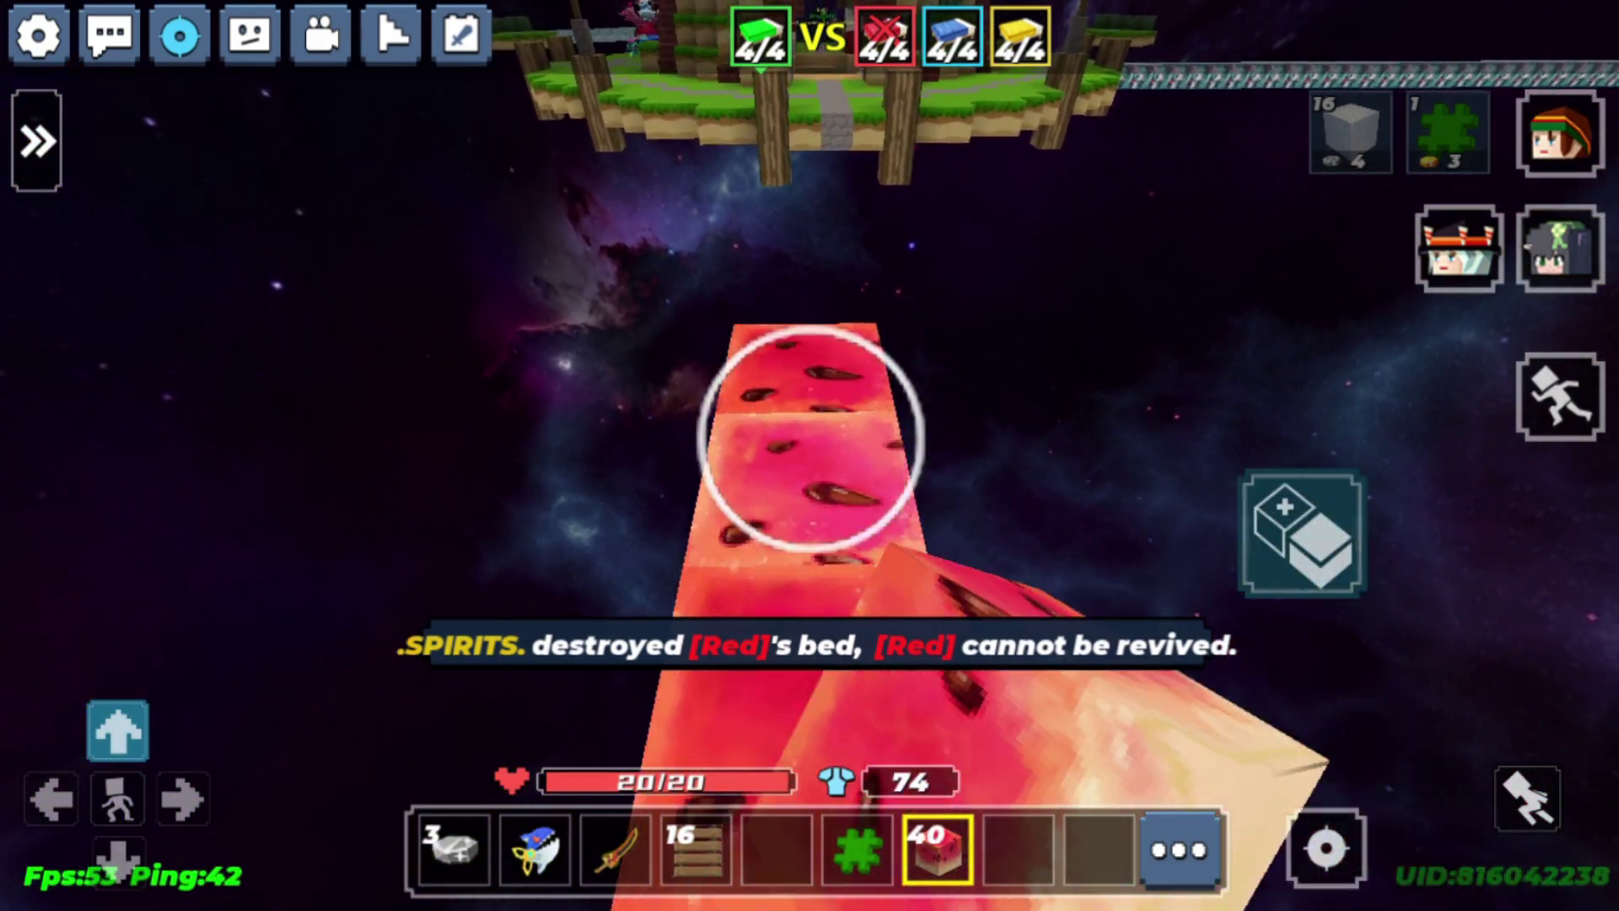
{"action": "left_click", "coordinate": [1302, 531]}
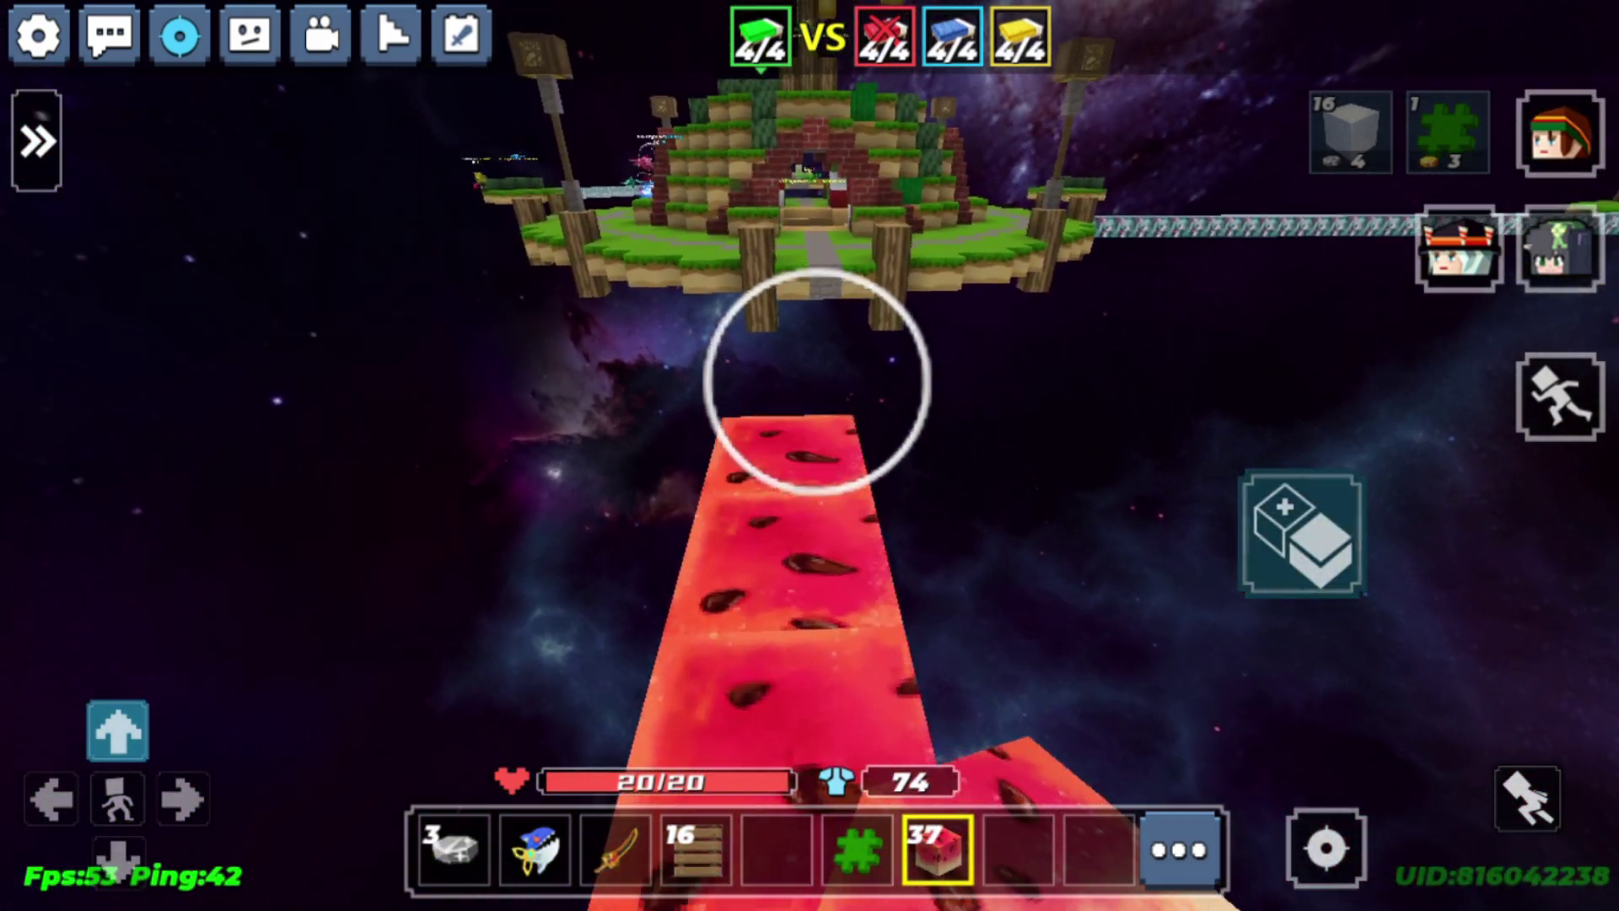
{"action": "left_click", "coordinate": [1303, 531]}
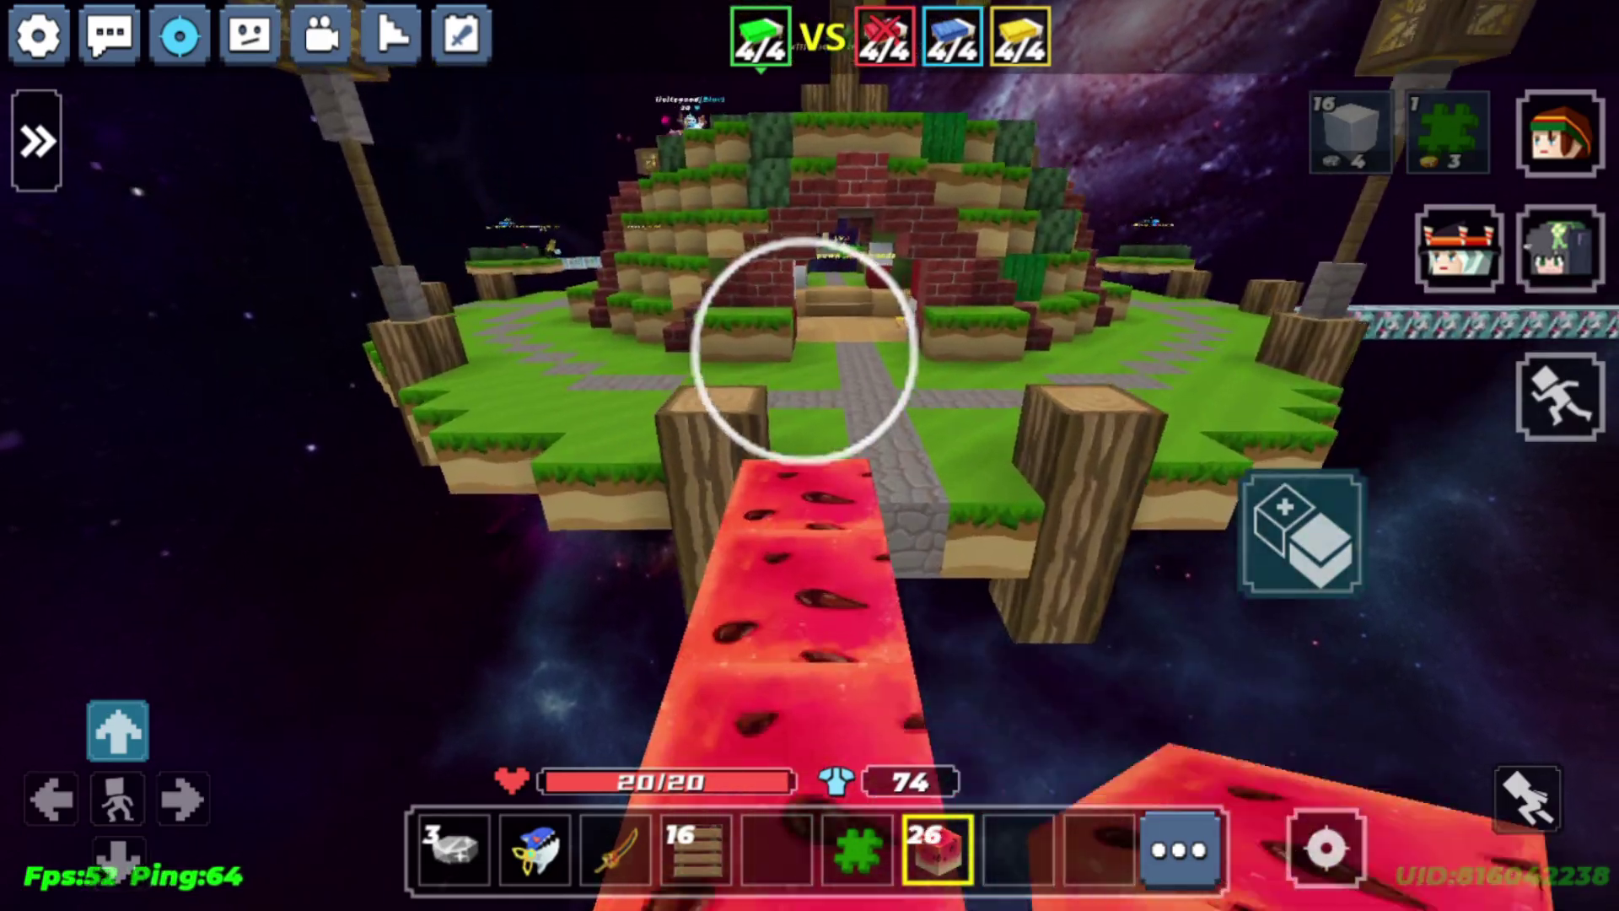
{"action": "left_click", "coordinate": [615, 847]}
{"action": "left_click", "coordinate": [1303, 586]}
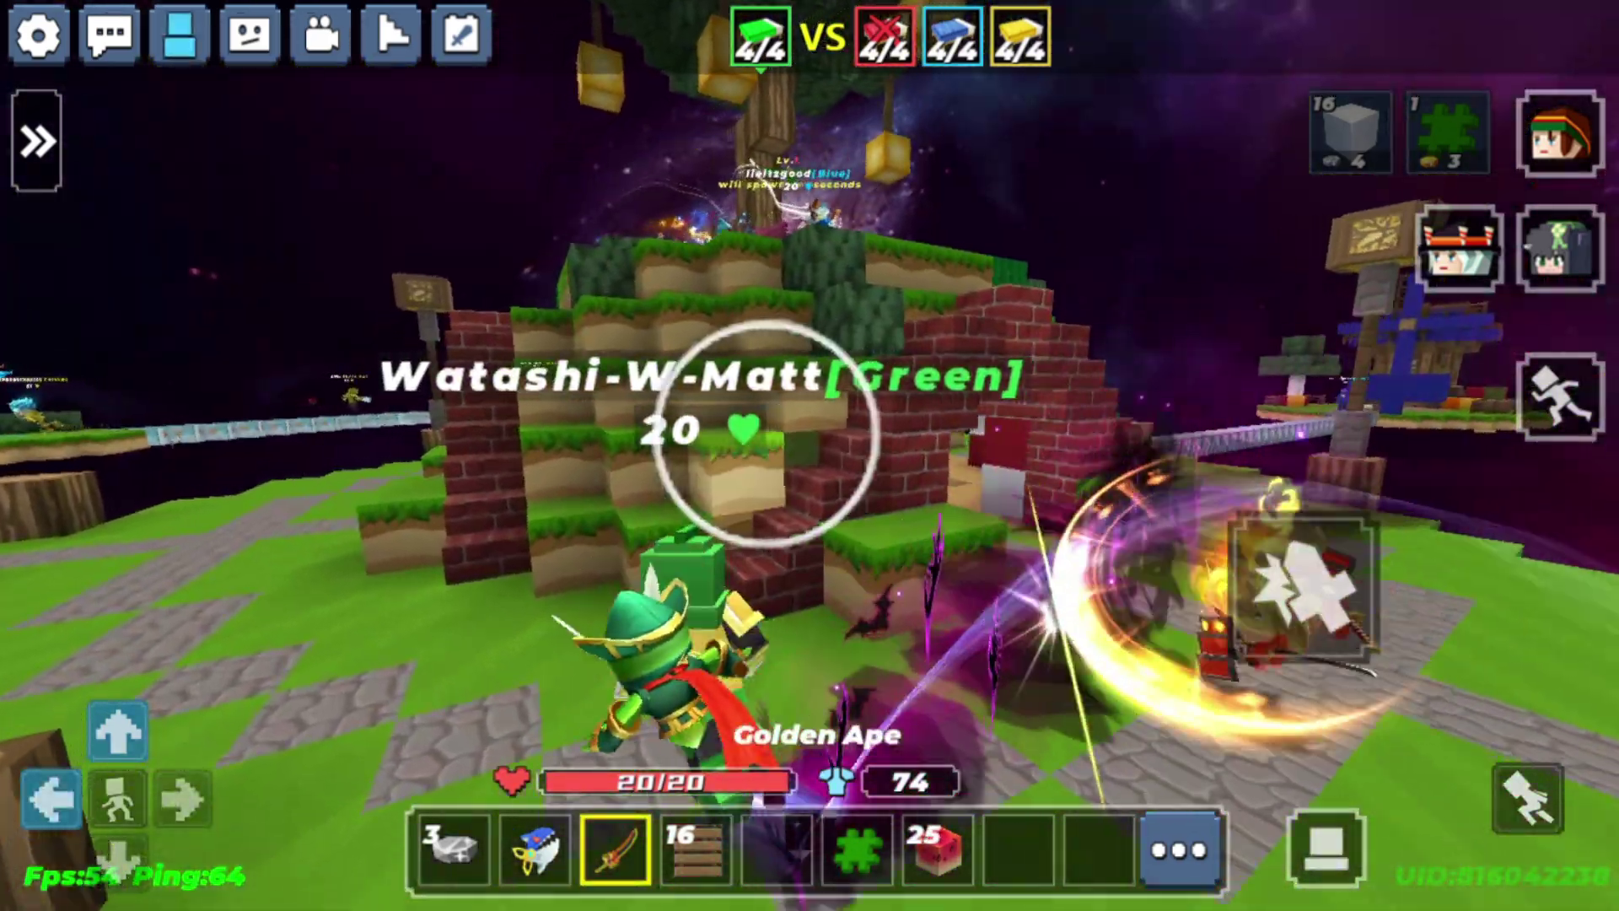